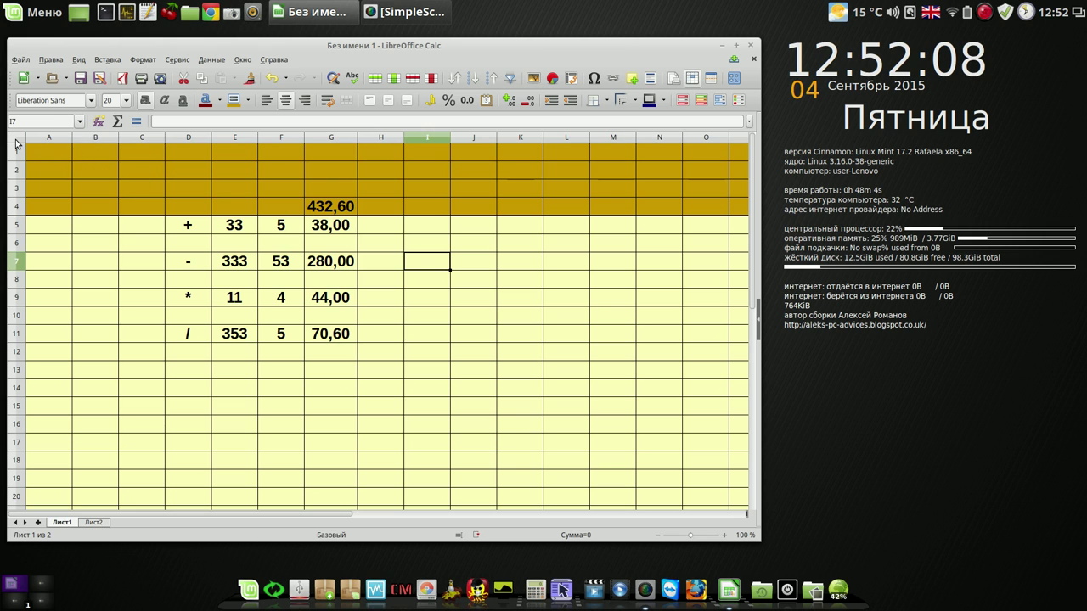
- Copy the formatting of the whole Лист1 sheet onto Лист2, starting at cell A1
click(16, 138)
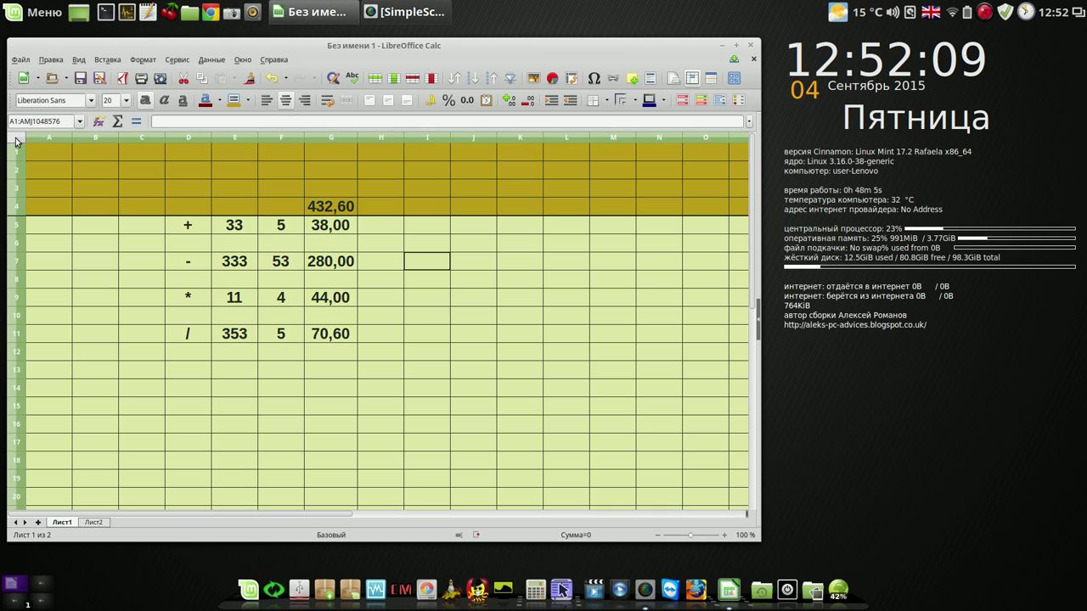
click(249, 79)
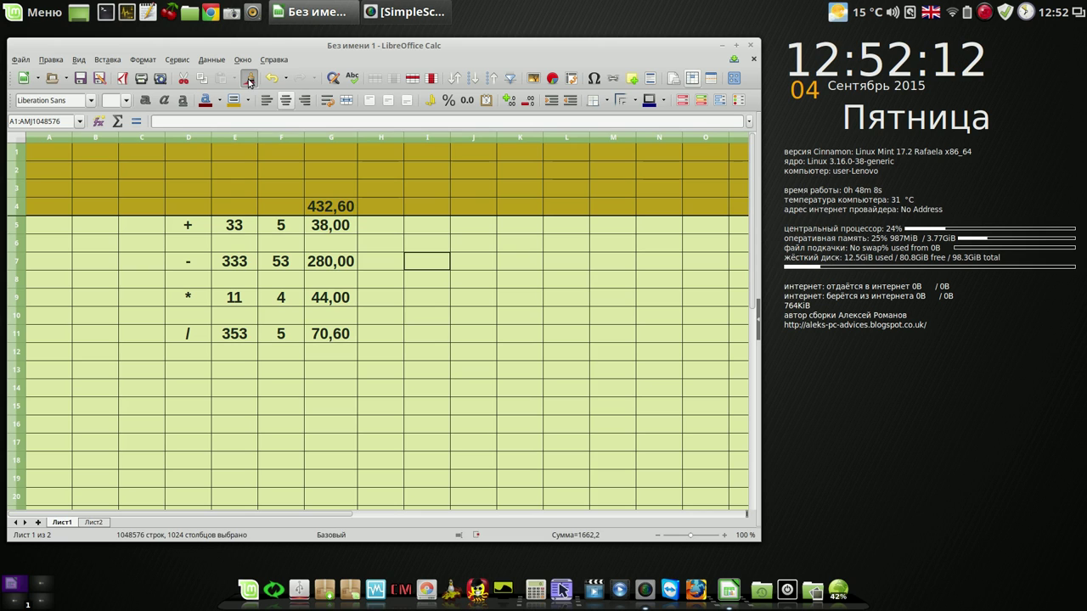
click(95, 523)
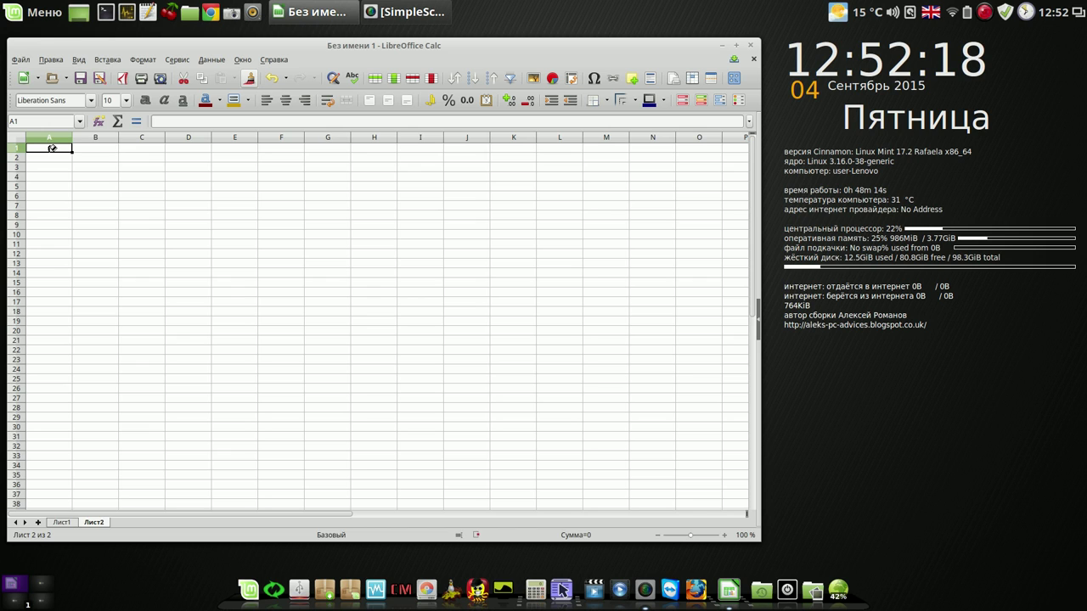
key(ctrl+v)
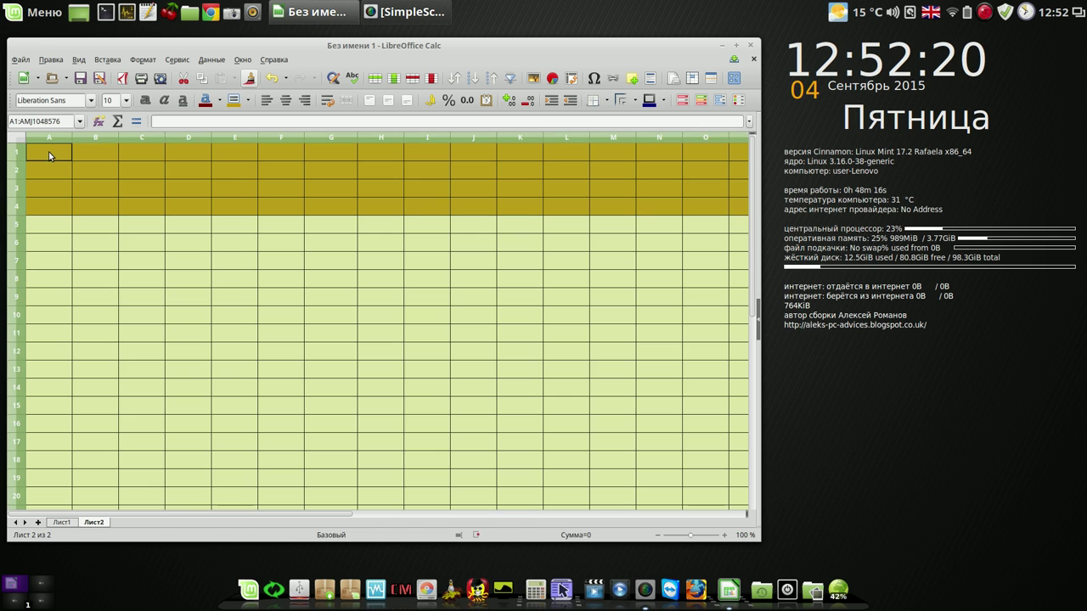
click(93, 276)
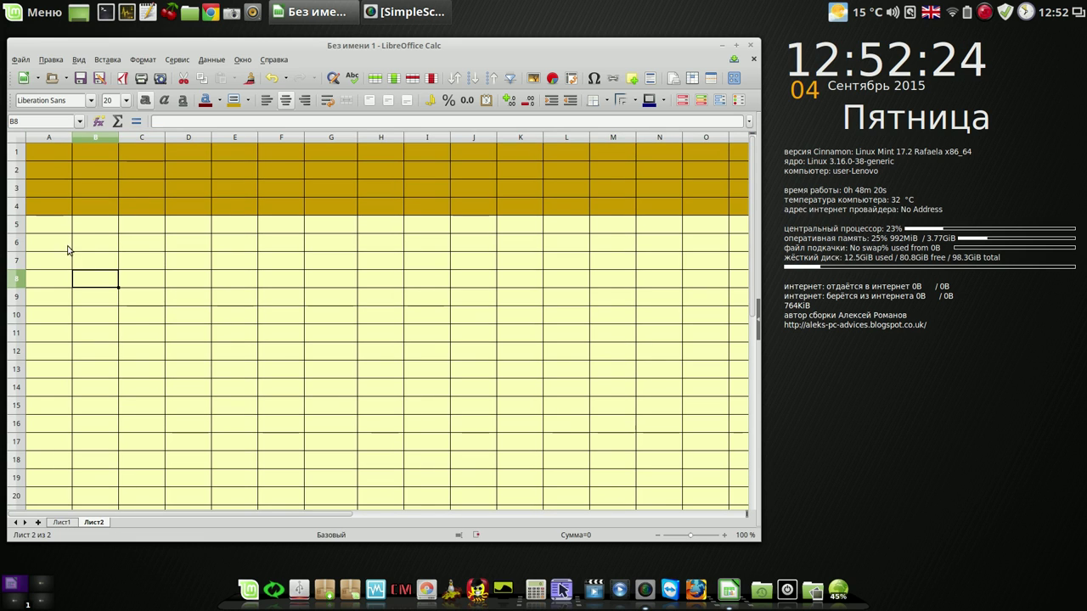
- Freeze the rows above row 5 on Лист2
click(17, 225)
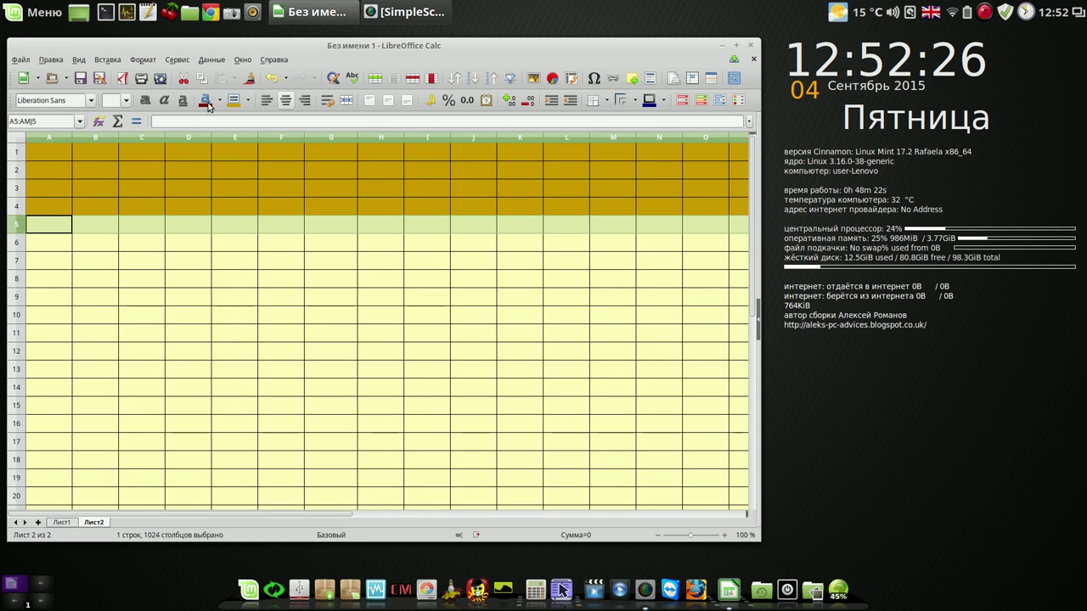
click(243, 60)
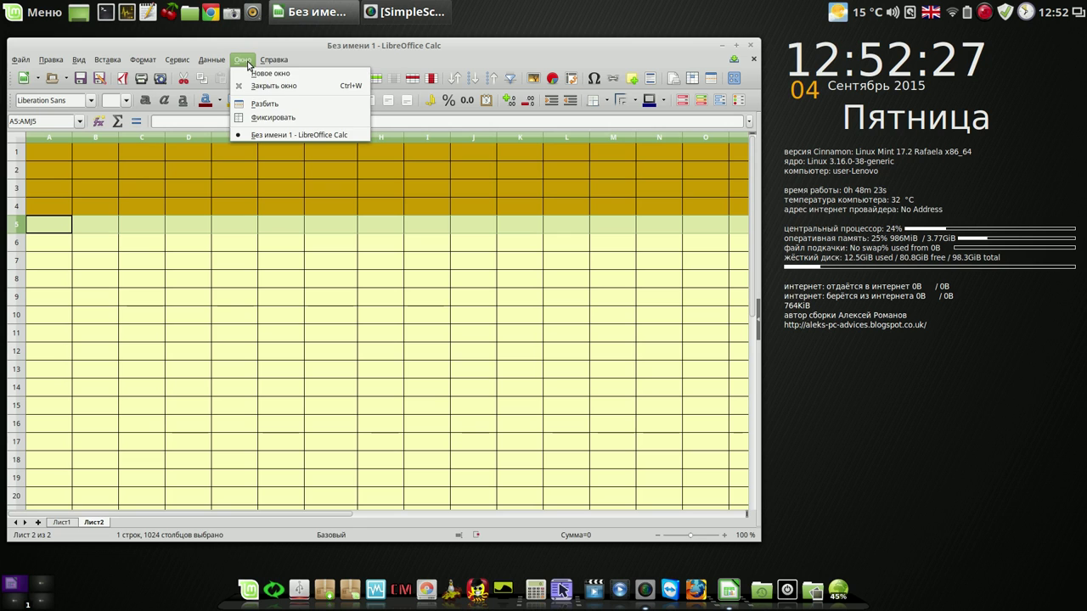
click(272, 118)
click(213, 287)
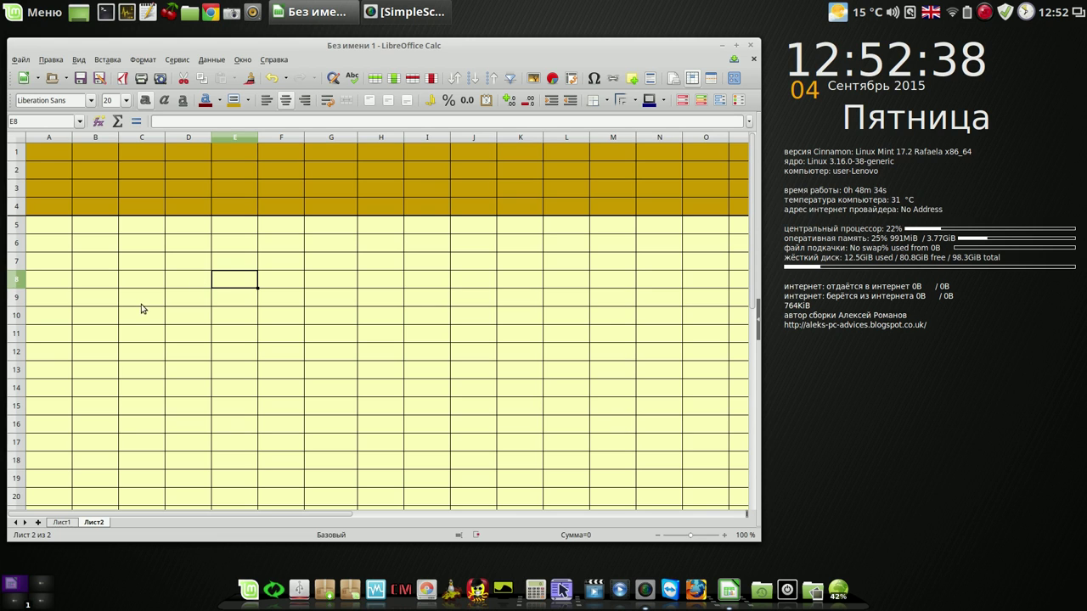
- Enter the headings Home in D4 and Away in E4, and widen columns D and E slightly
click(182, 208)
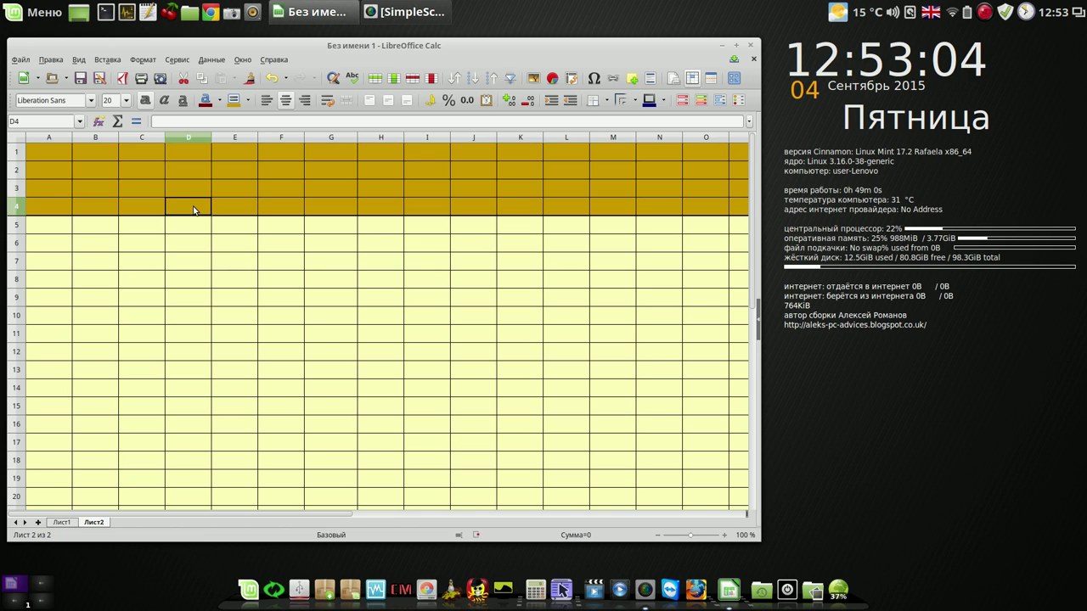
text(H)
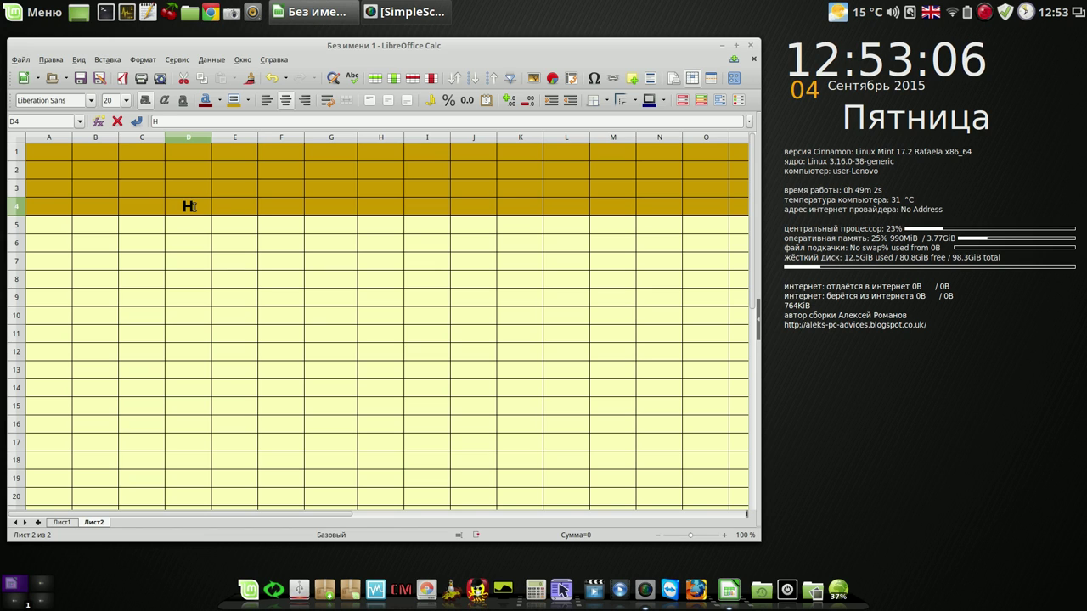
text(ome)
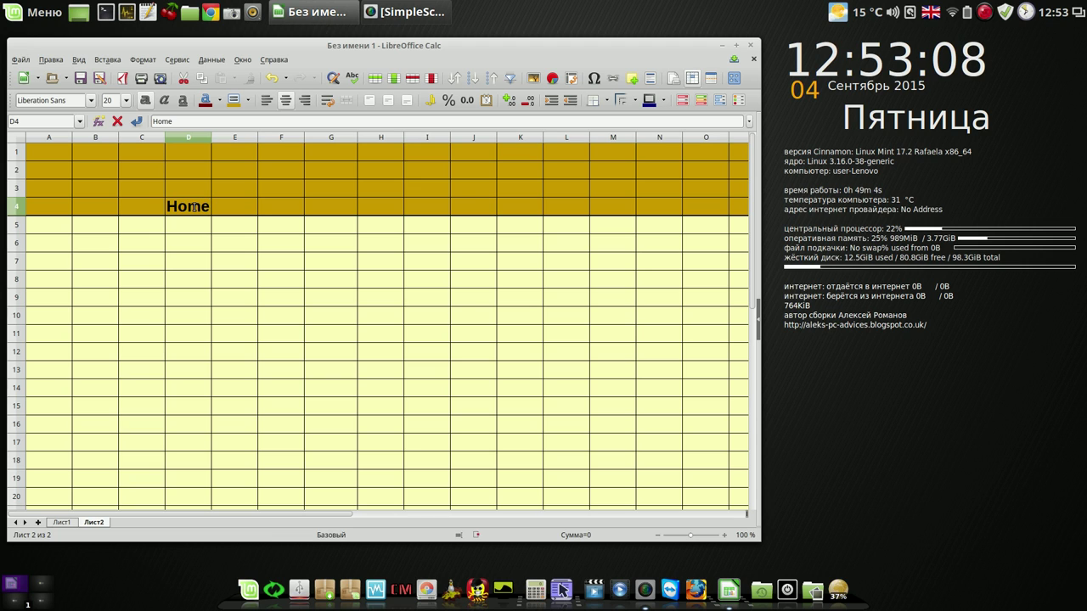
key(Tab)
text(A)
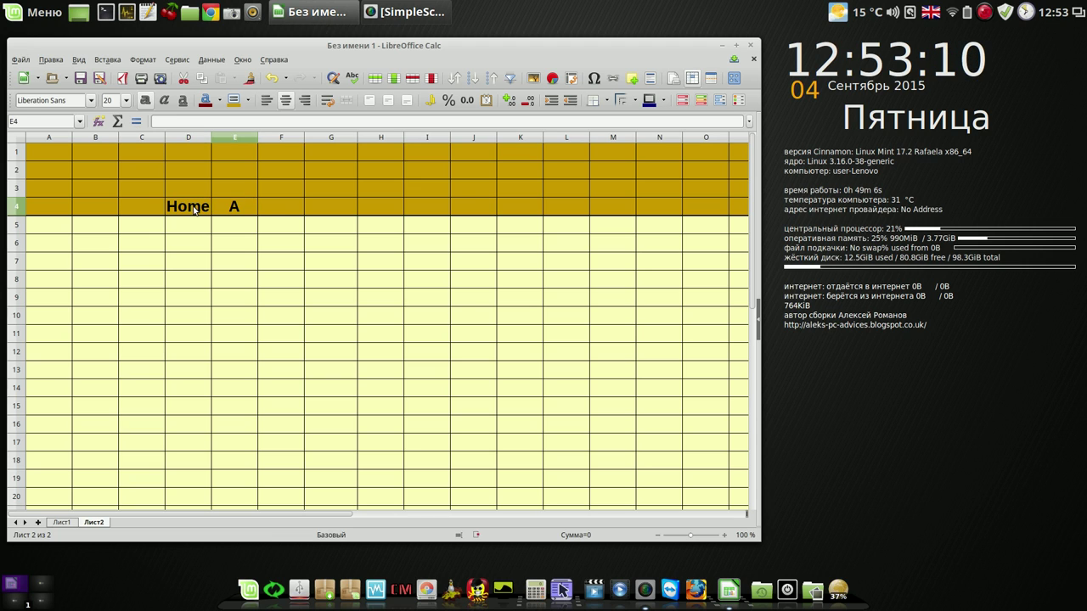
text(way)
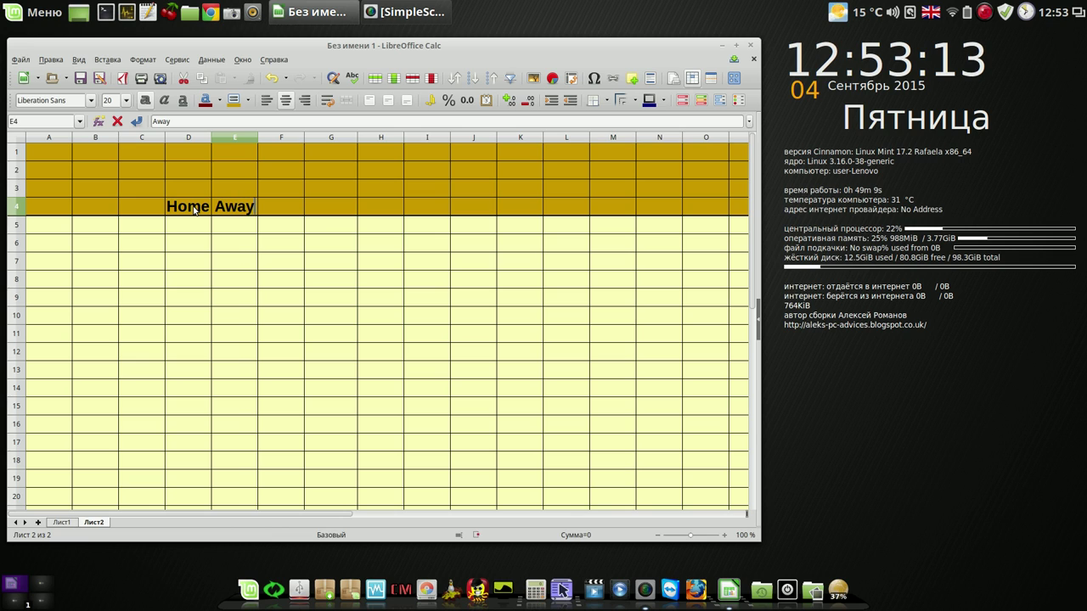
key(Return)
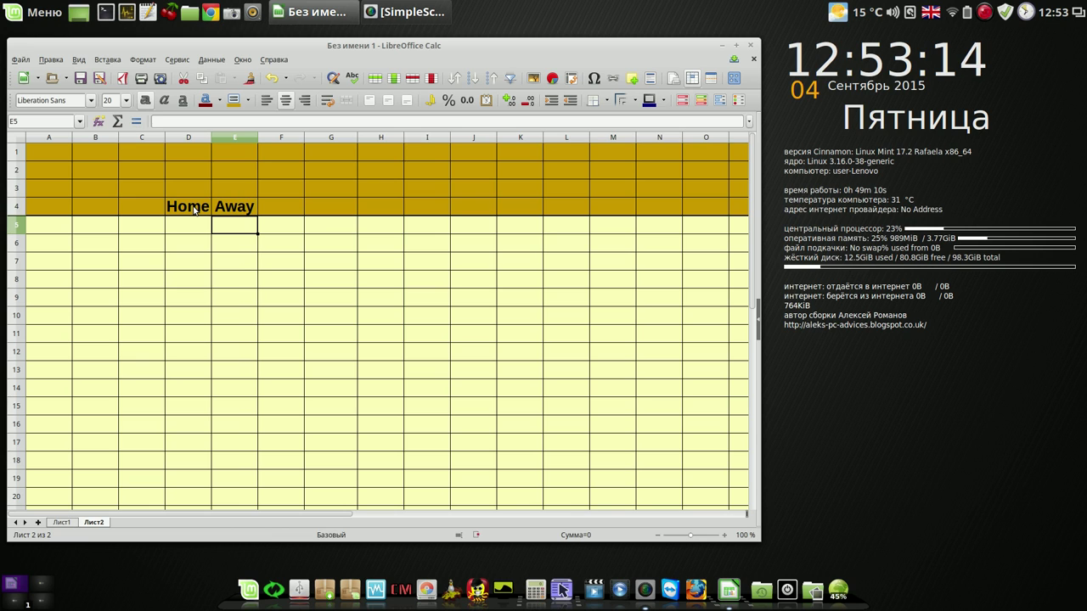
drag(196, 137, 266, 134)
click(411, 174)
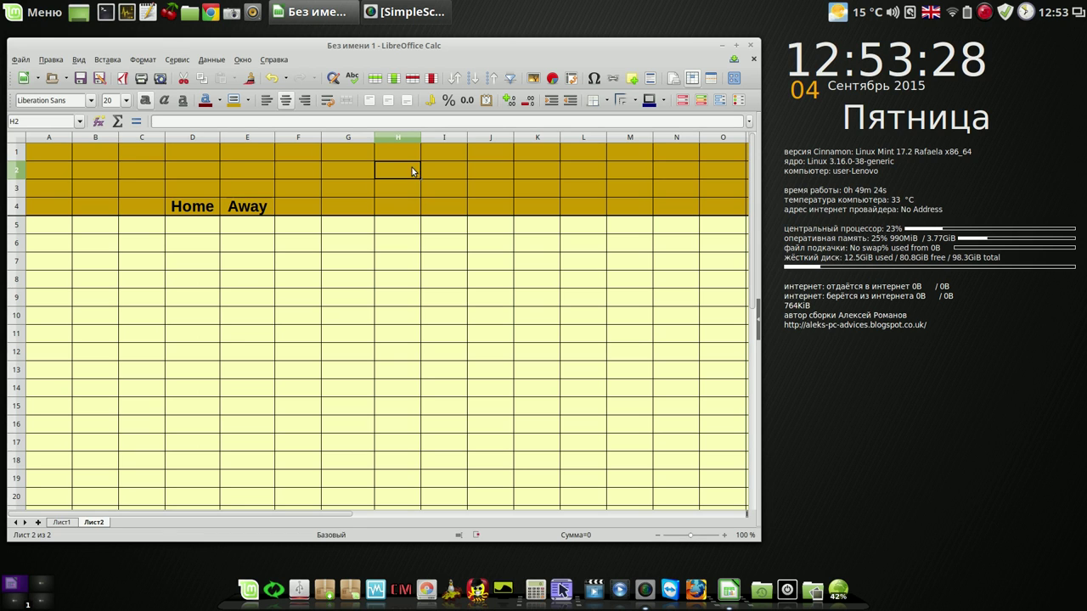
click(439, 170)
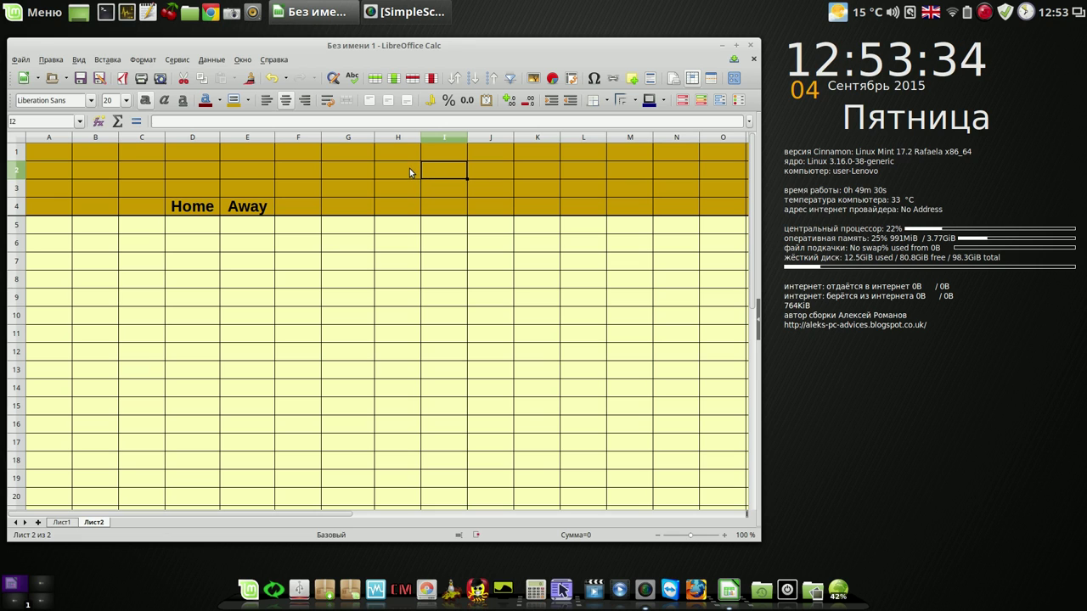
click(406, 170)
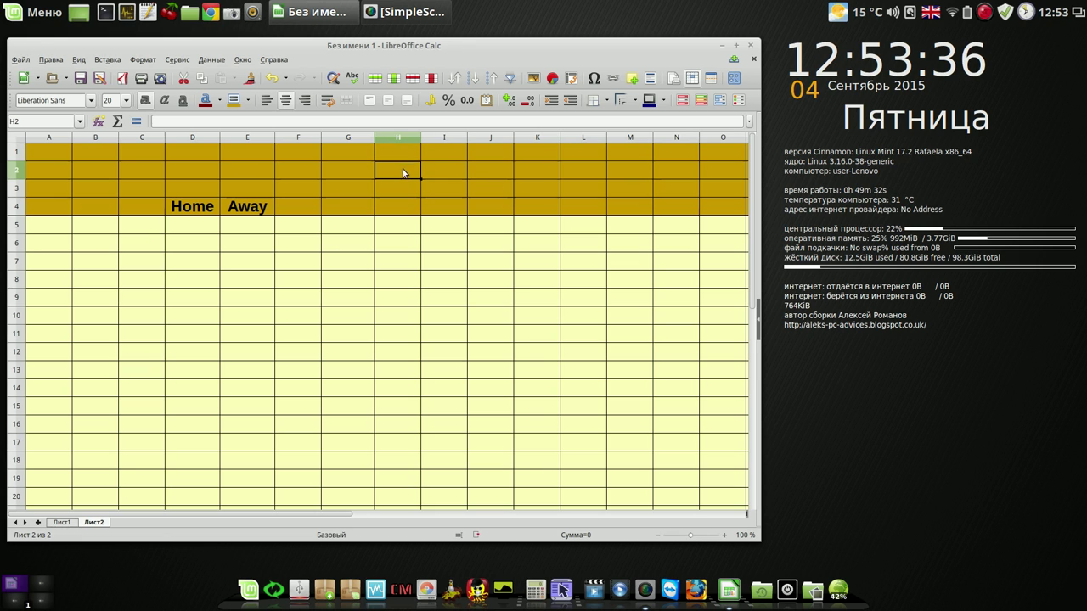
click(456, 173)
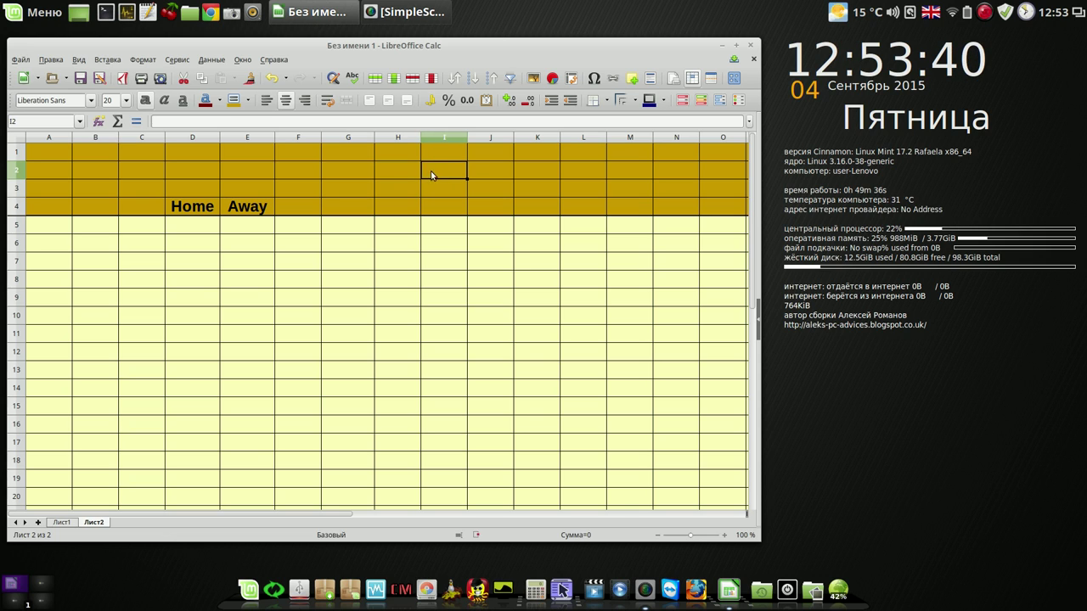
click(404, 171)
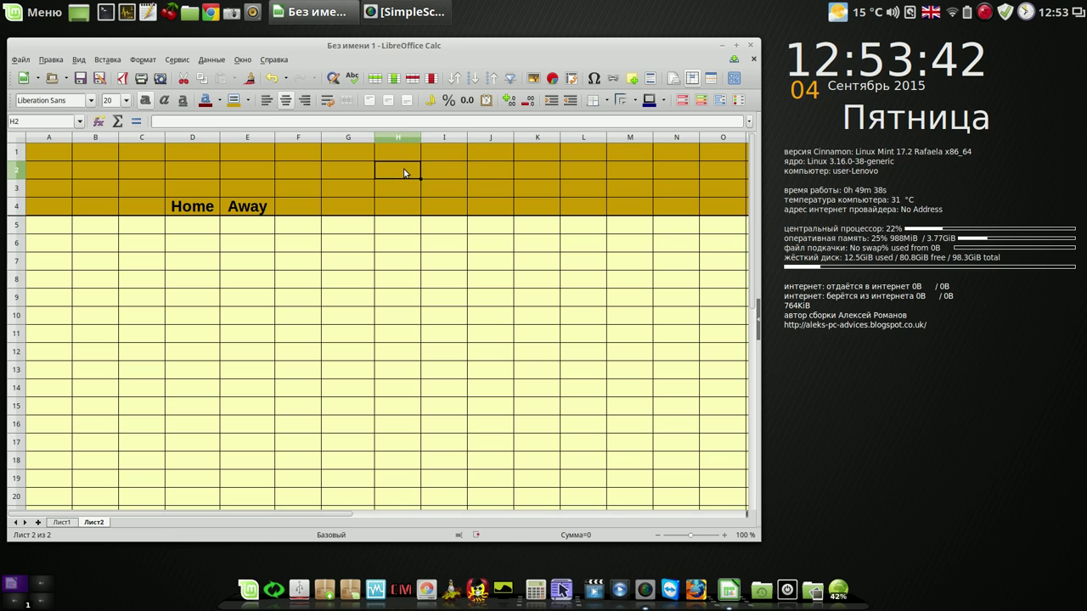
click(446, 168)
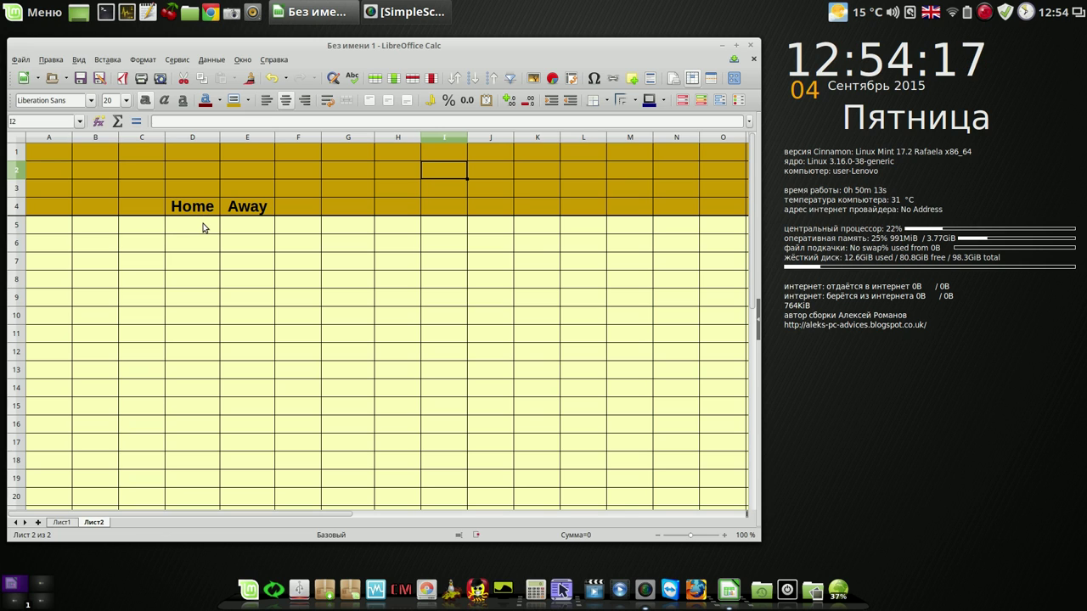
click(204, 227)
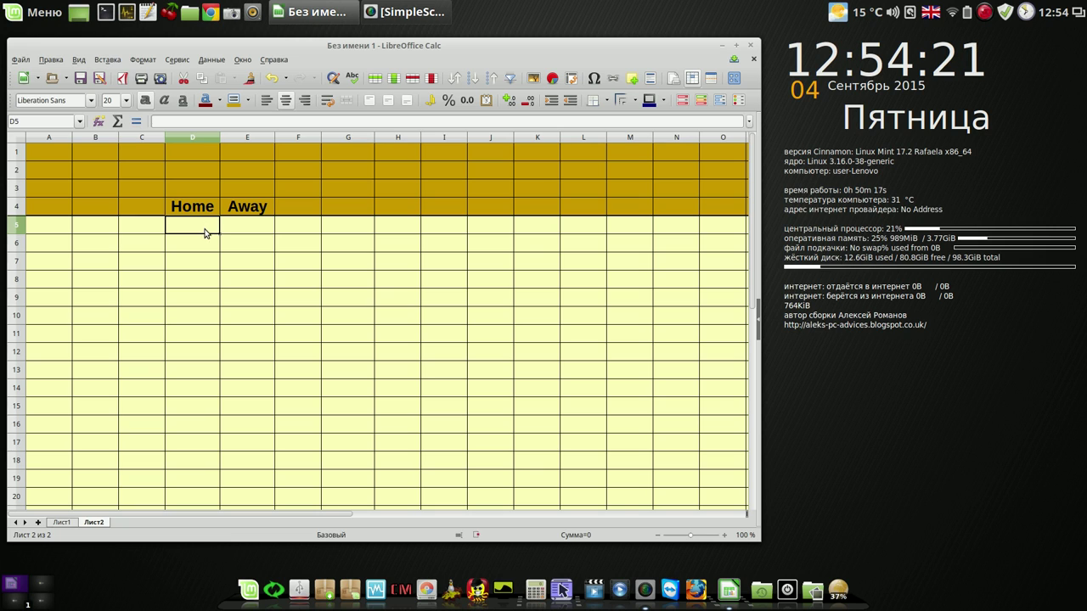
text(11)
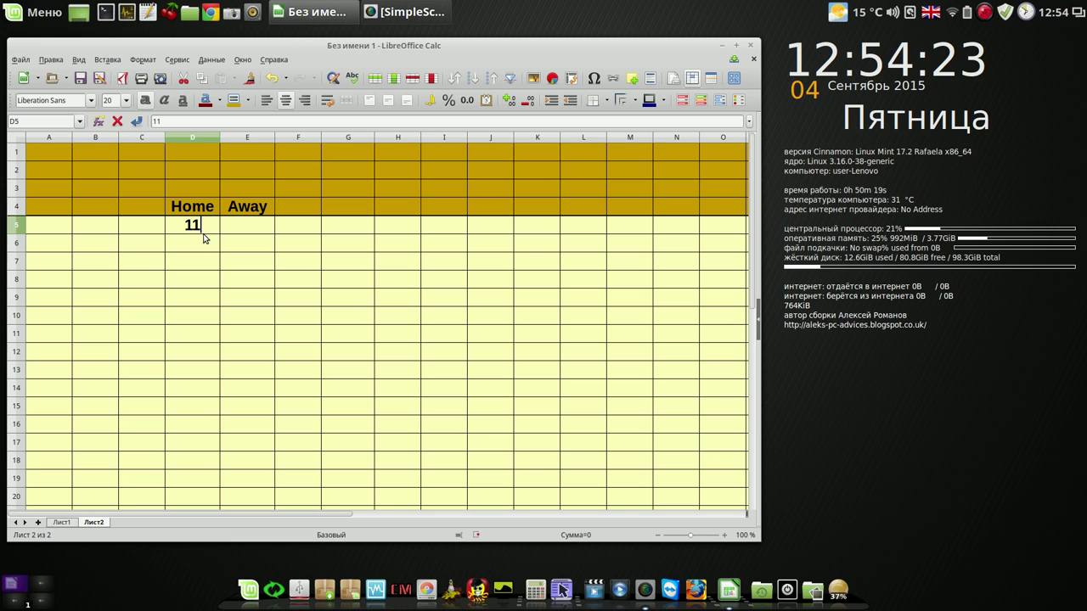
key(Return)
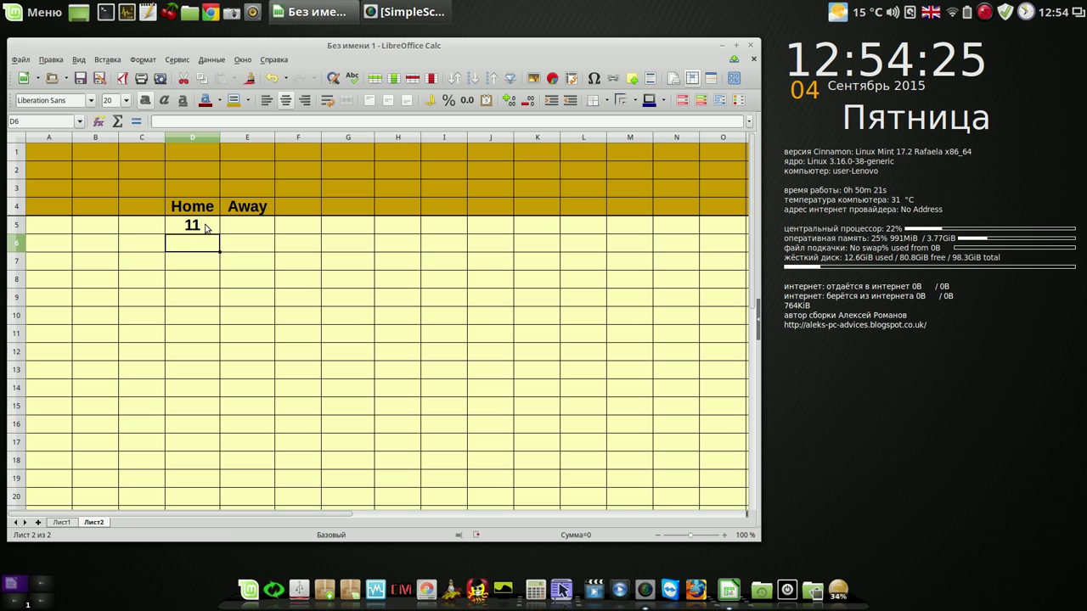
- Enter 1 in each of the cells D5 to D8 under the Home heading
click(206, 227)
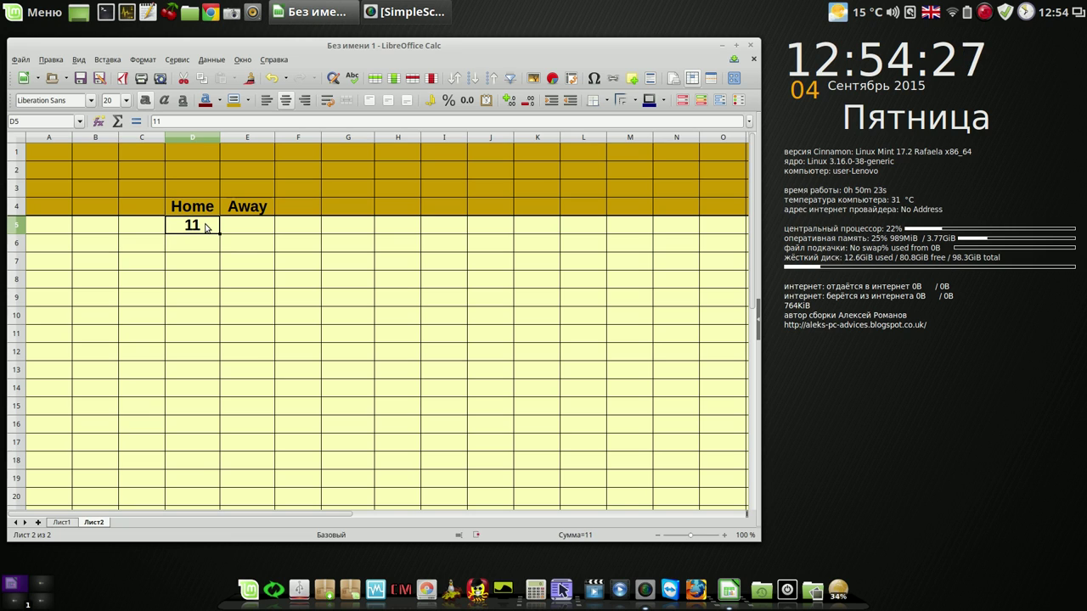
text(1)
key(Return)
text(1)
key(Return)
text(1)
key(Return)
text(1)
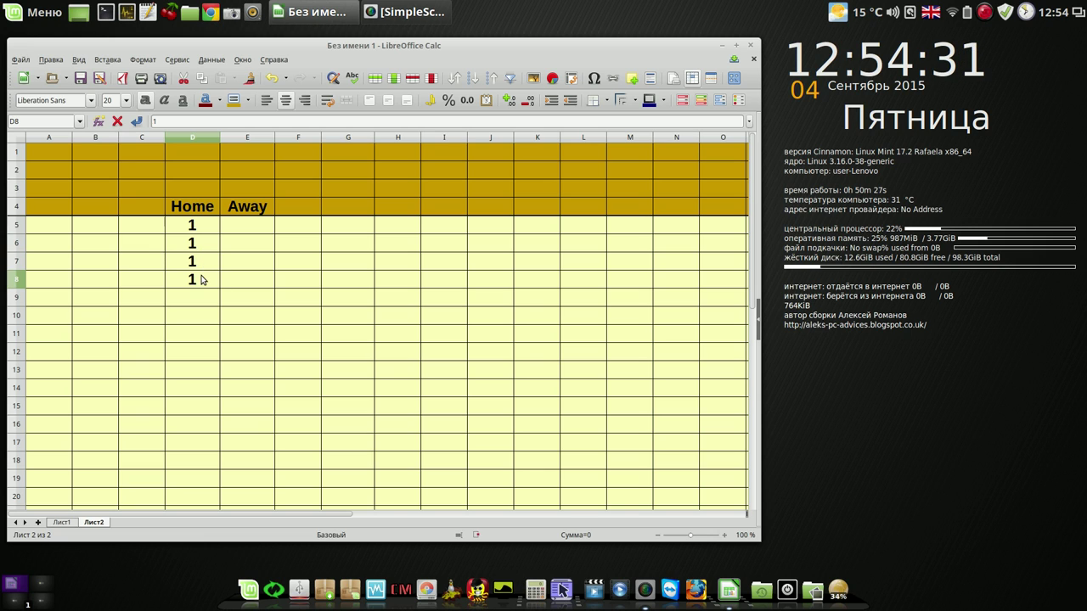
- Continue the Home column with the value 1 in cells D9 to D11
drag(208, 227, 213, 357)
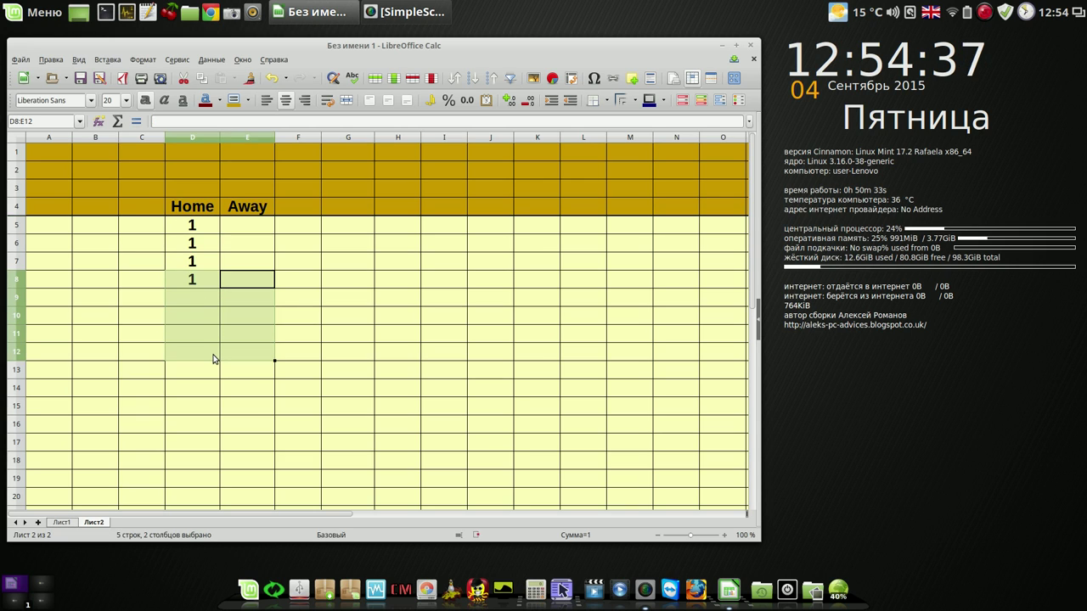
click(212, 355)
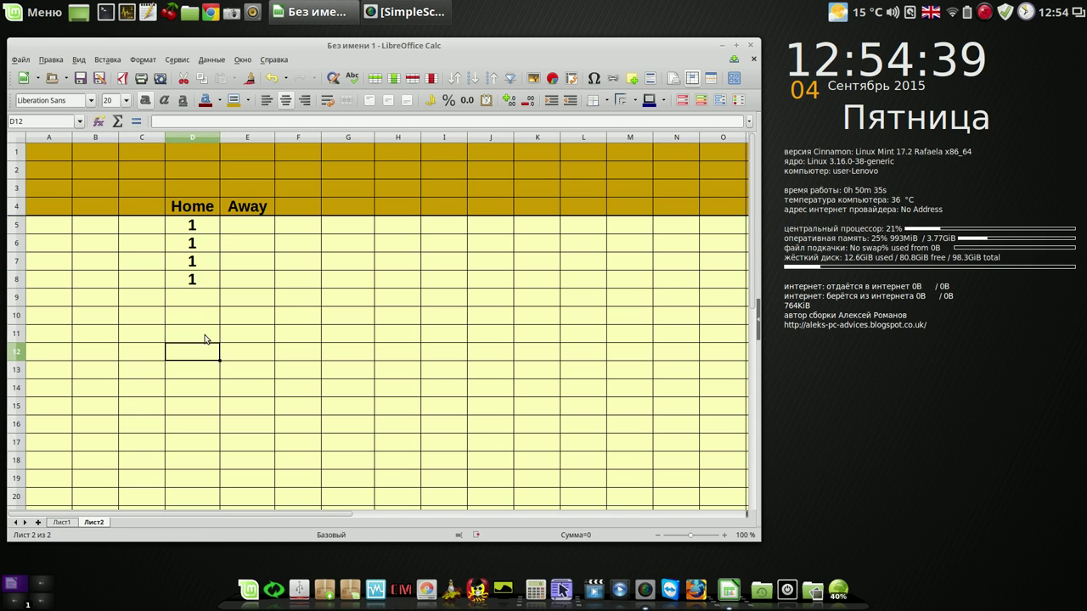
drag(201, 267, 212, 349)
click(210, 355)
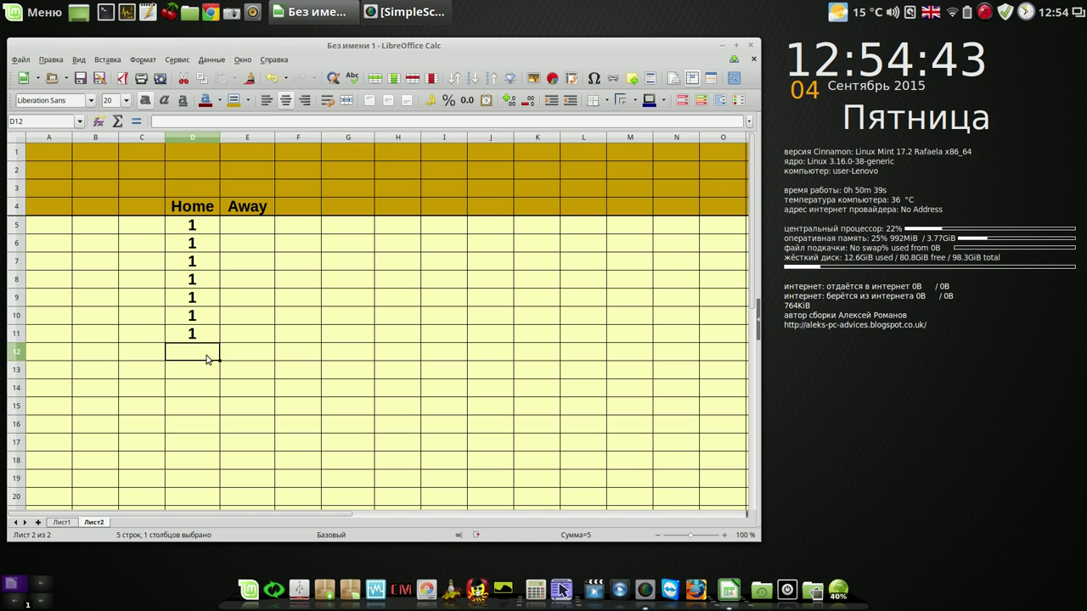
- Enter 1 in E12 under Away and autofill it down to E15
click(263, 354)
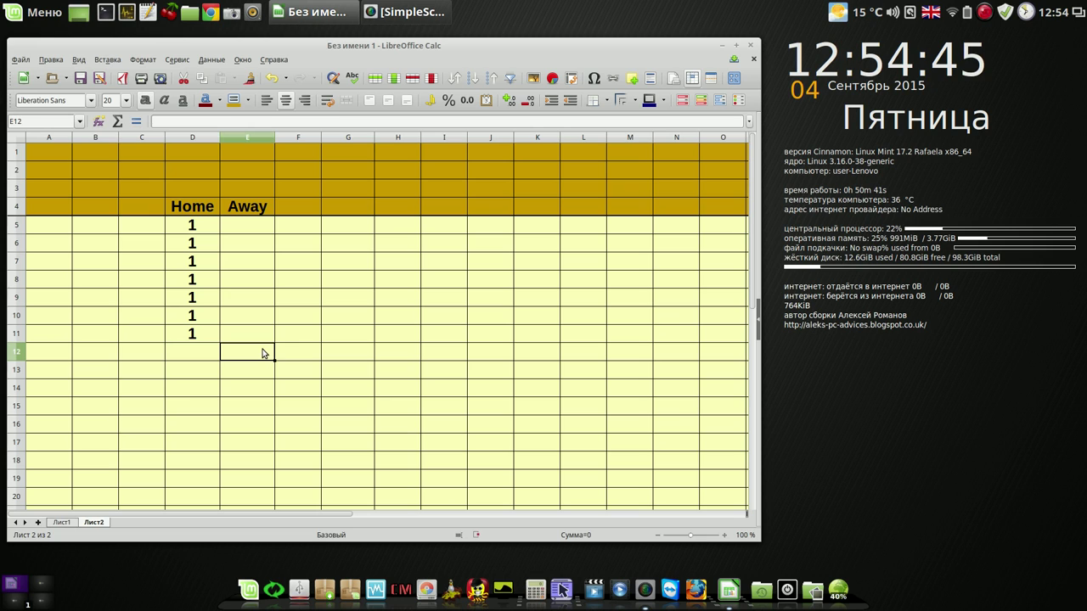
text(1)
click(263, 359)
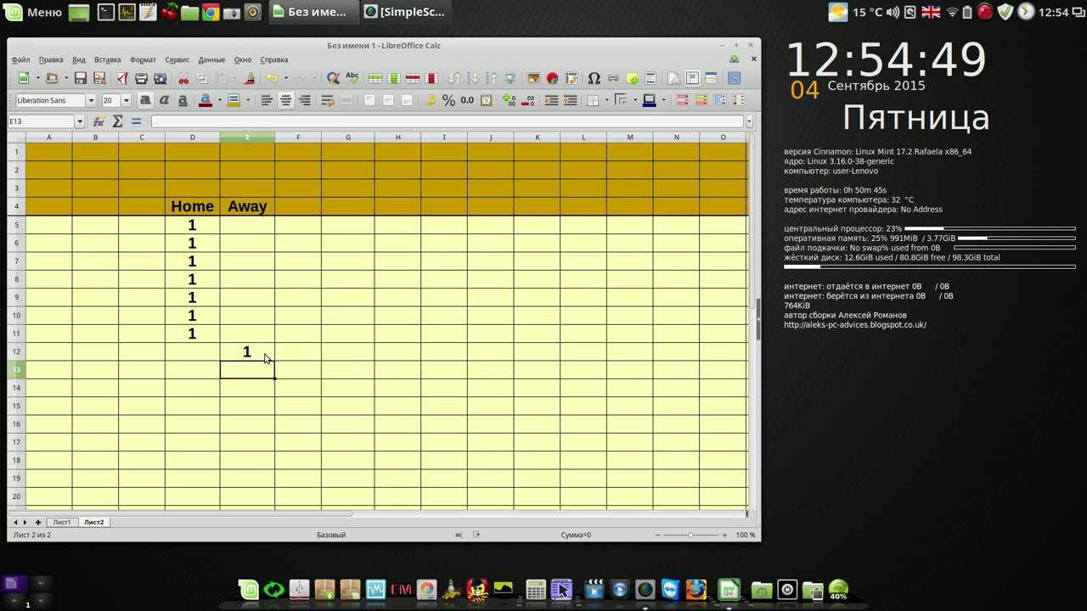
drag(274, 360, 270, 412)
click(267, 425)
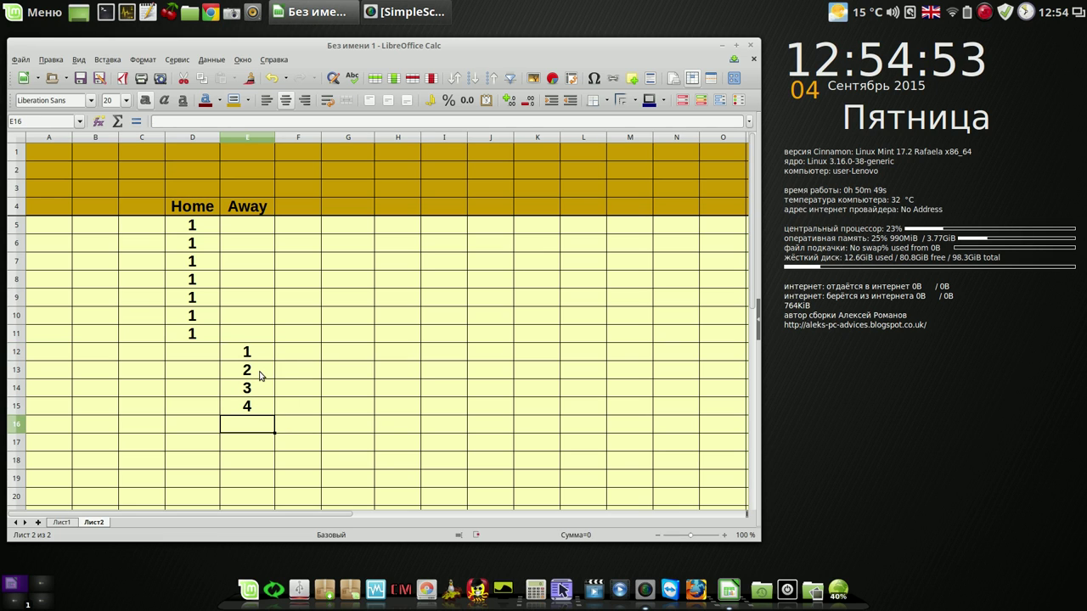
- Replace the autofilled values in E13, E14 and E15 with 1
click(262, 370)
text(1)
click(260, 390)
text(1)
click(257, 406)
text(1)
click(254, 424)
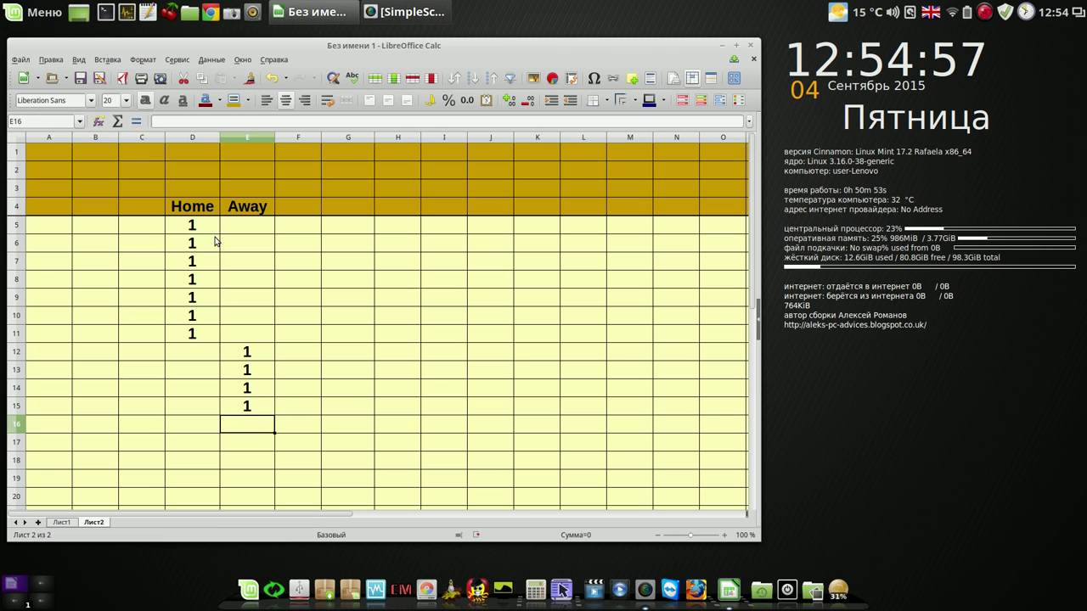
- Cut the Home and Away headings from D4:E4 and paste them into D1:E1
drag(202, 212, 237, 213)
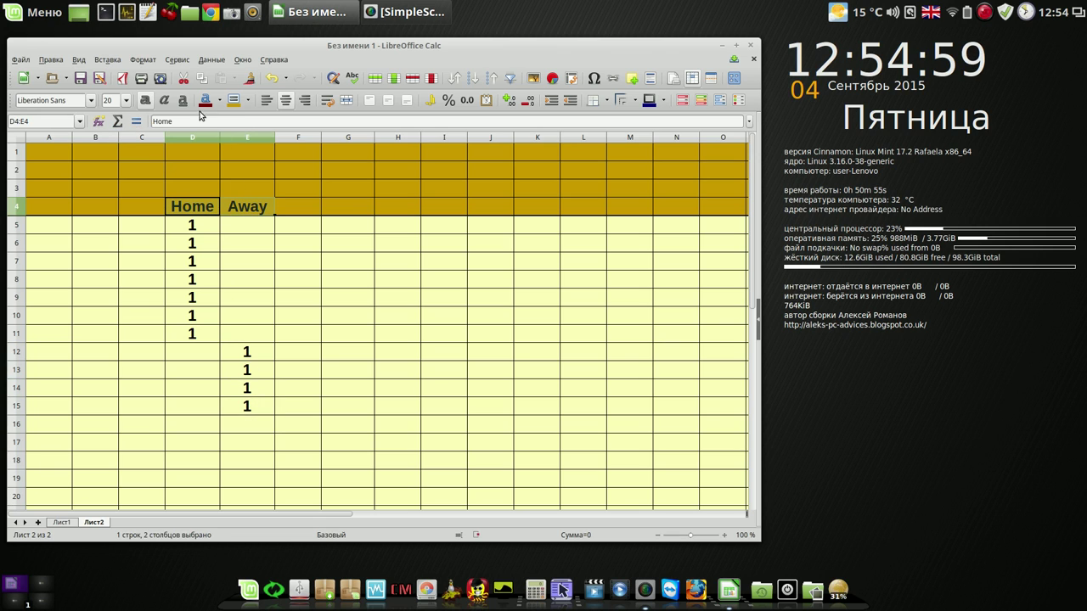
click(183, 79)
click(191, 155)
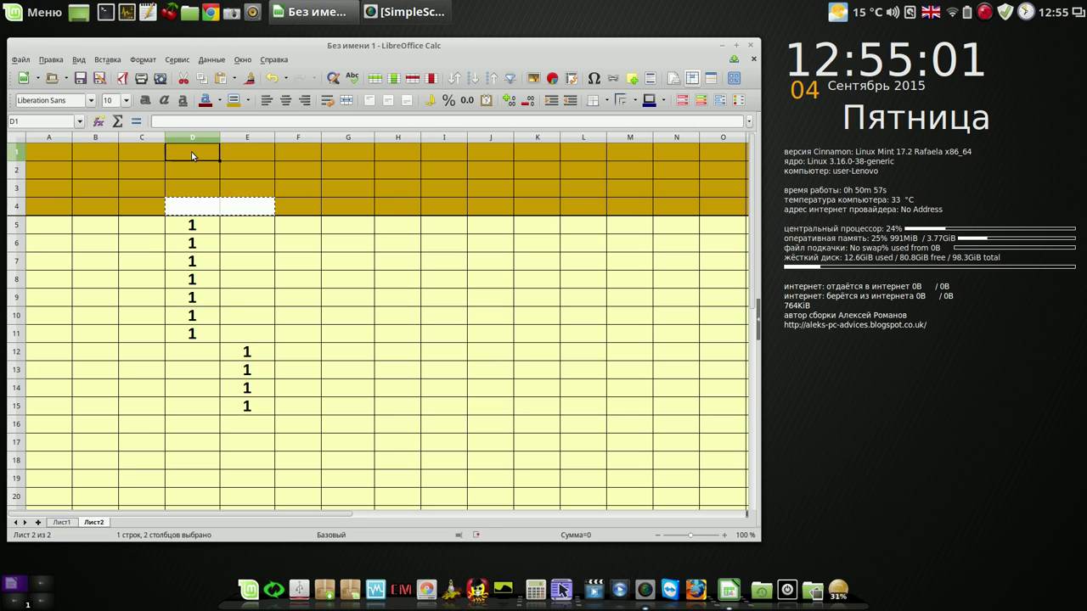
click(221, 79)
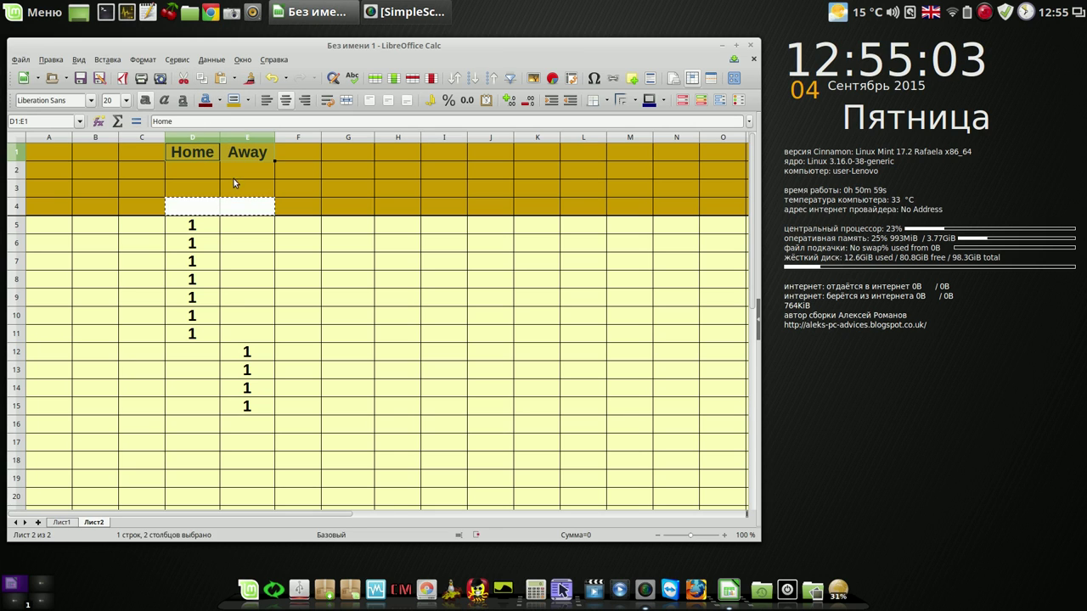
- Restore the orange header fill in D4:E4 and apply borders to all sides and inner lines of these cells
click(210, 210)
drag(210, 210, 236, 205)
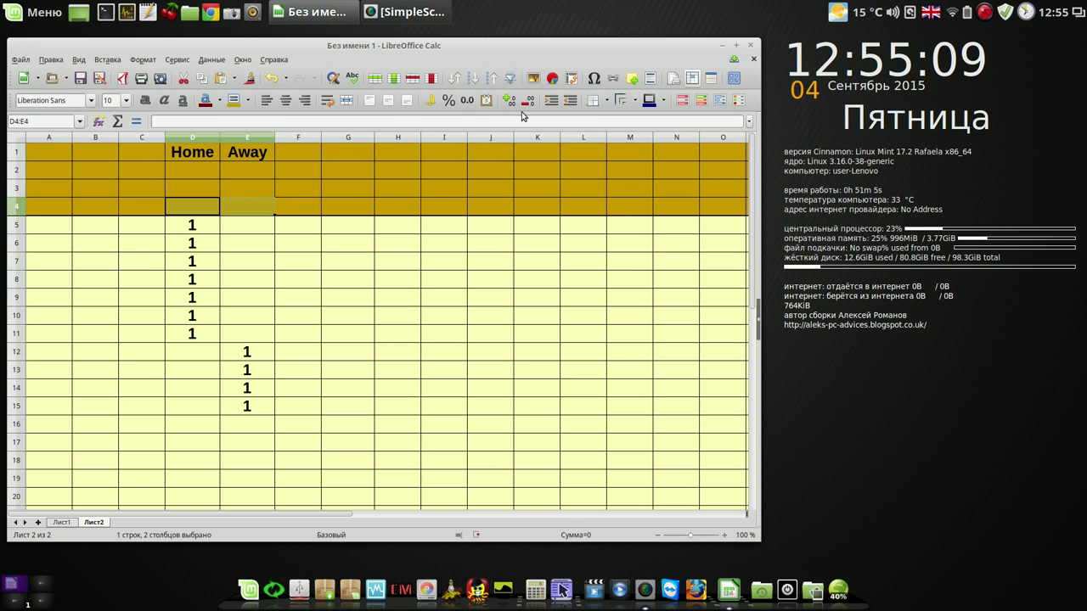
click(594, 103)
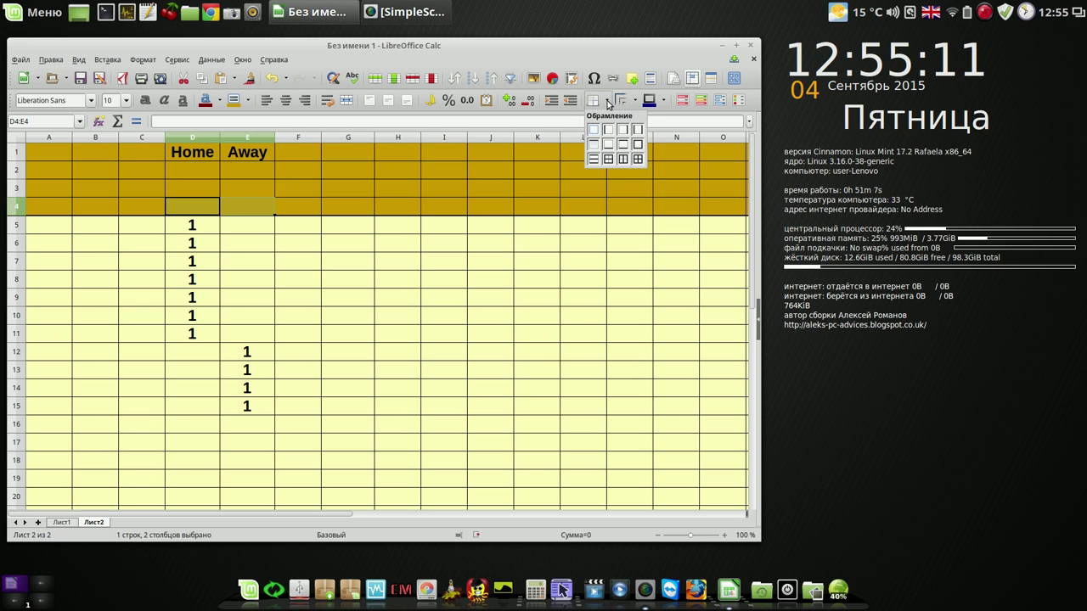
click(635, 162)
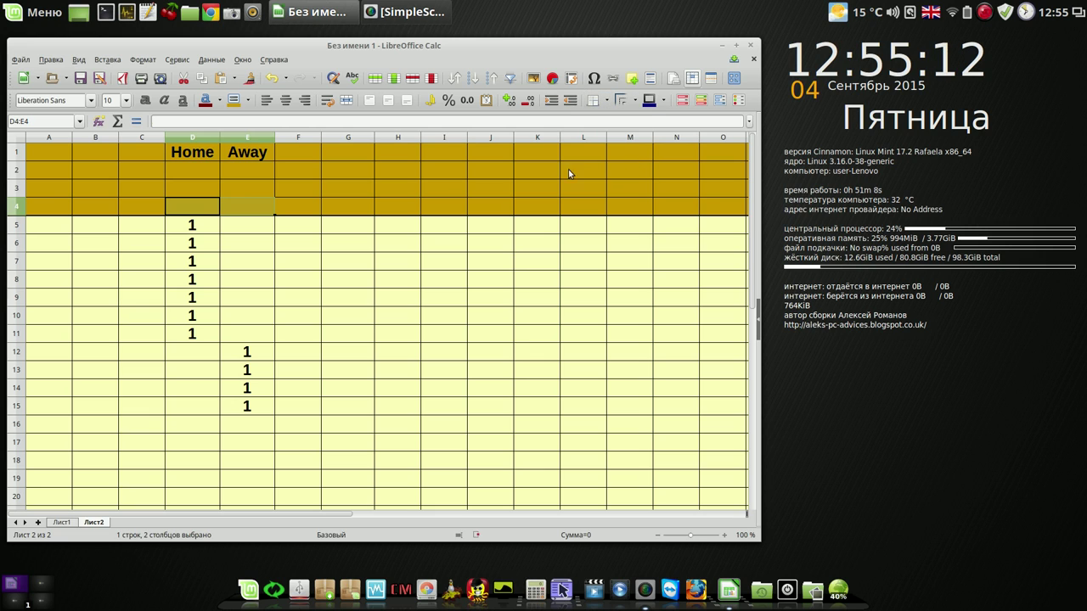
click(433, 183)
click(437, 250)
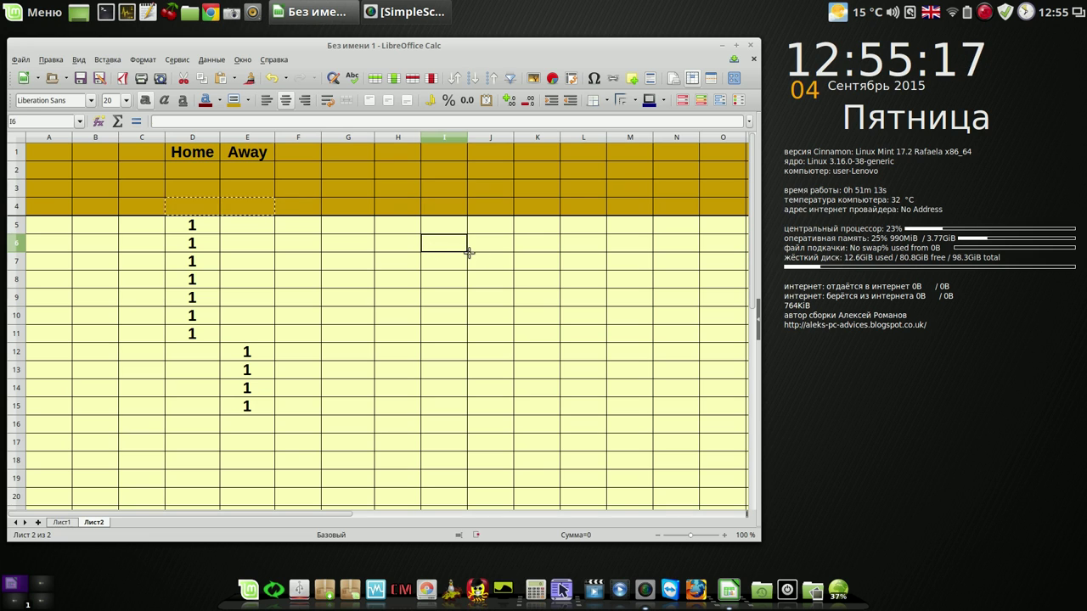
drag(467, 253, 466, 273)
click(458, 334)
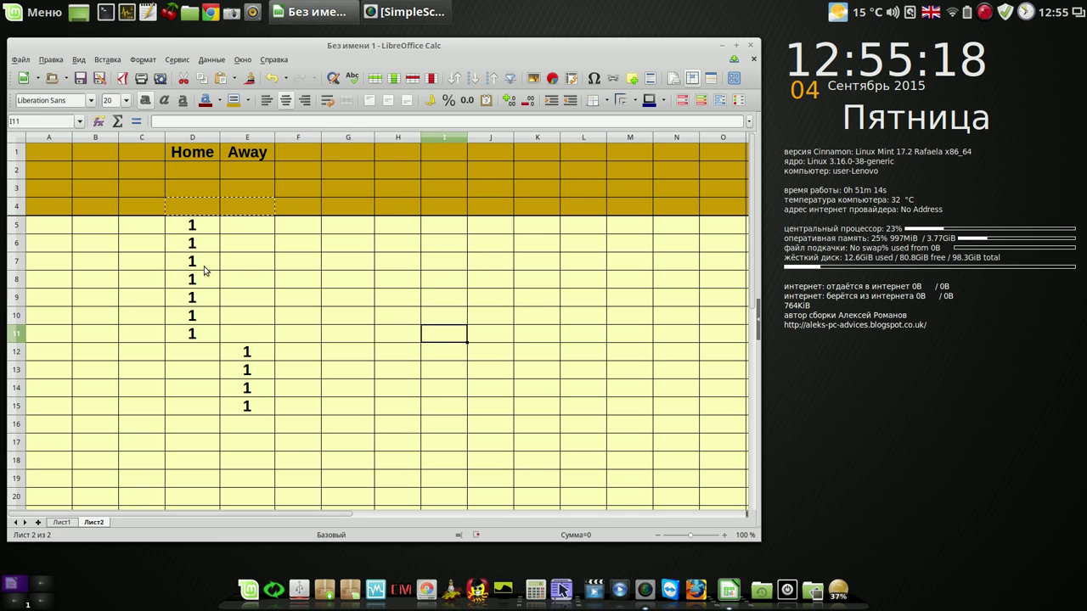
- Enter a SUM formula in D4 that totals the Home values in D5:D15
click(202, 210)
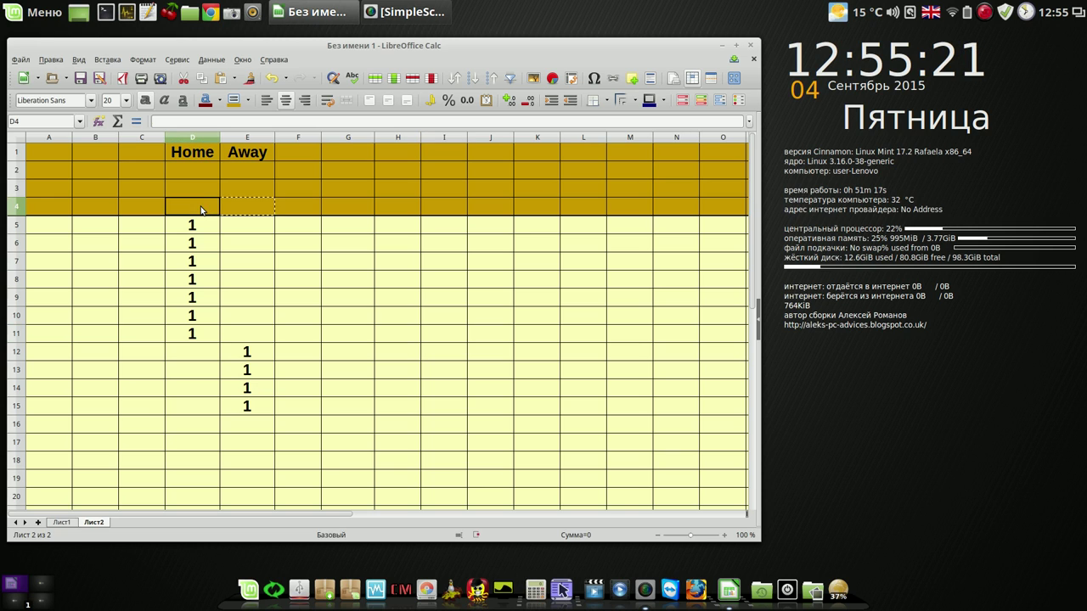
click(116, 124)
drag(202, 226, 201, 407)
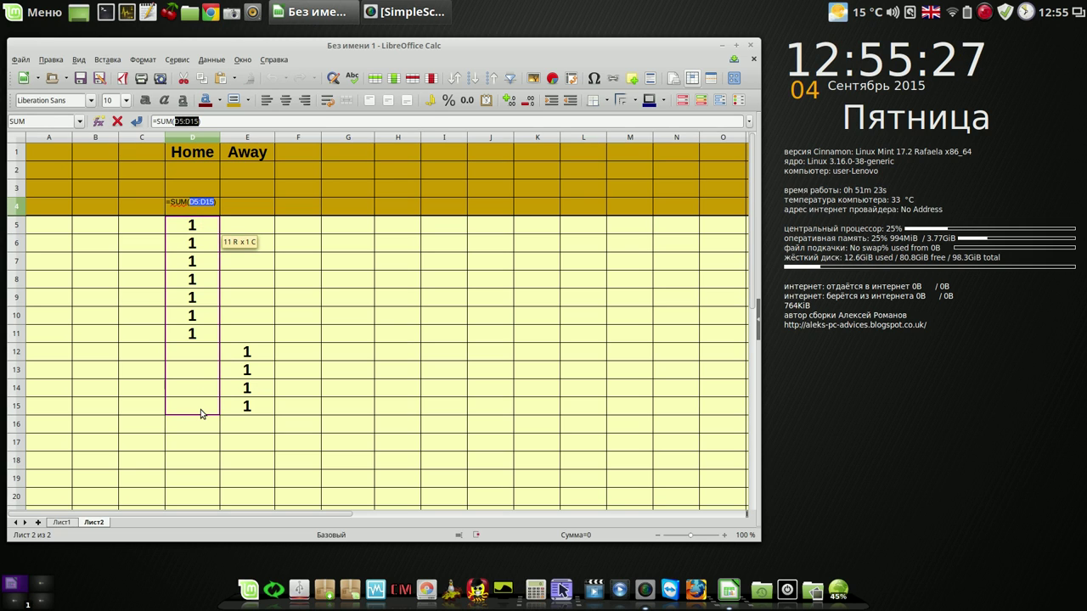
key(Return)
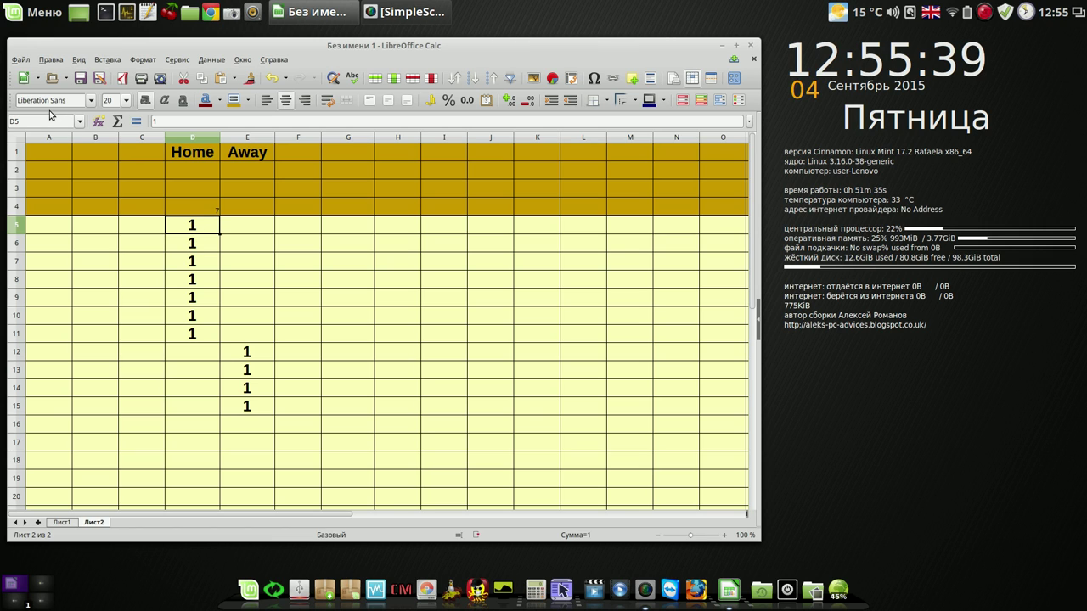
- Format the Home total in D4 with font size 20, centred alignment and bold
click(199, 213)
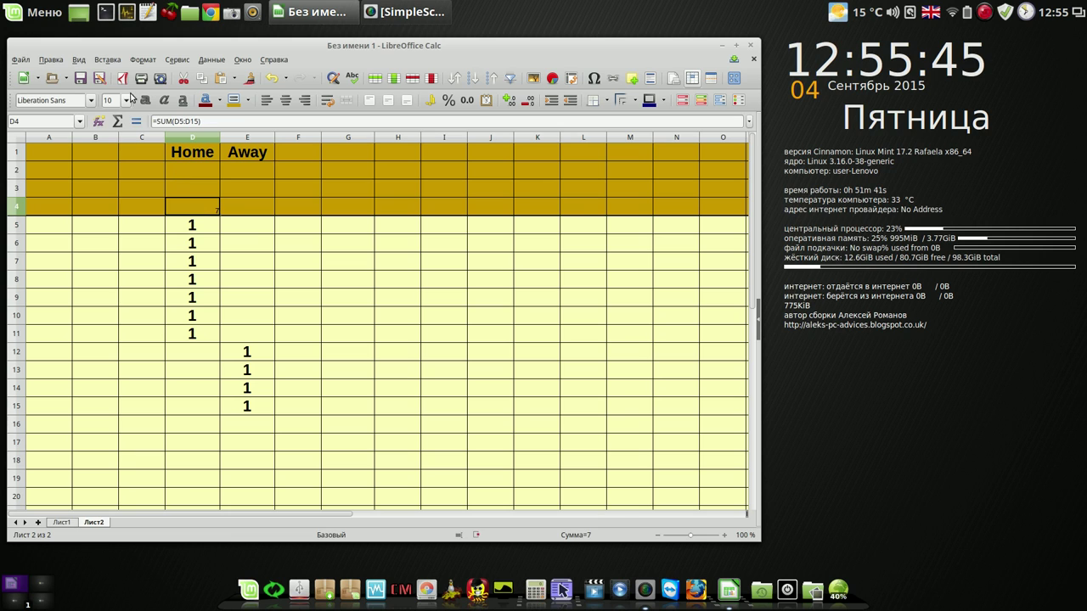
click(125, 100)
scroll(115, 170, down, 3)
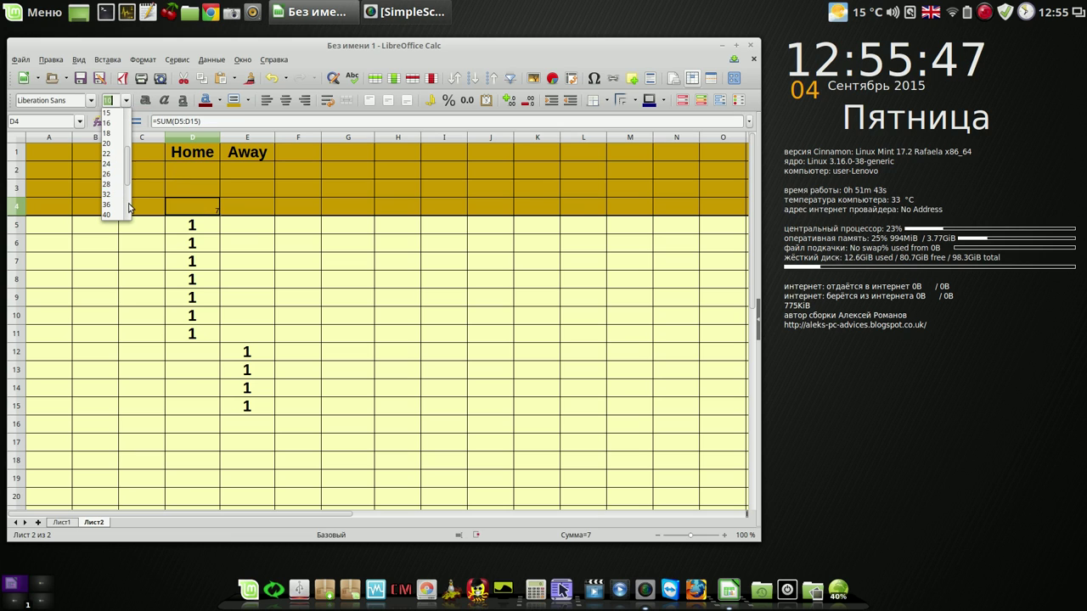
click(109, 144)
click(285, 100)
click(145, 100)
- Autofill the sum formula from D4 into E4 to total the Away column
click(221, 207)
click(211, 207)
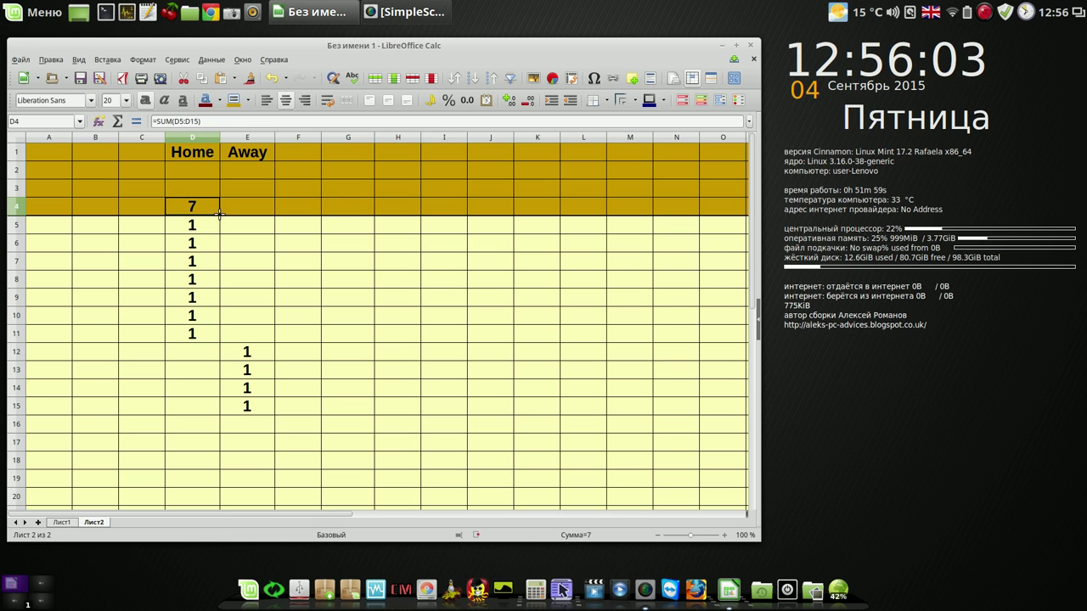
drag(220, 214, 262, 218)
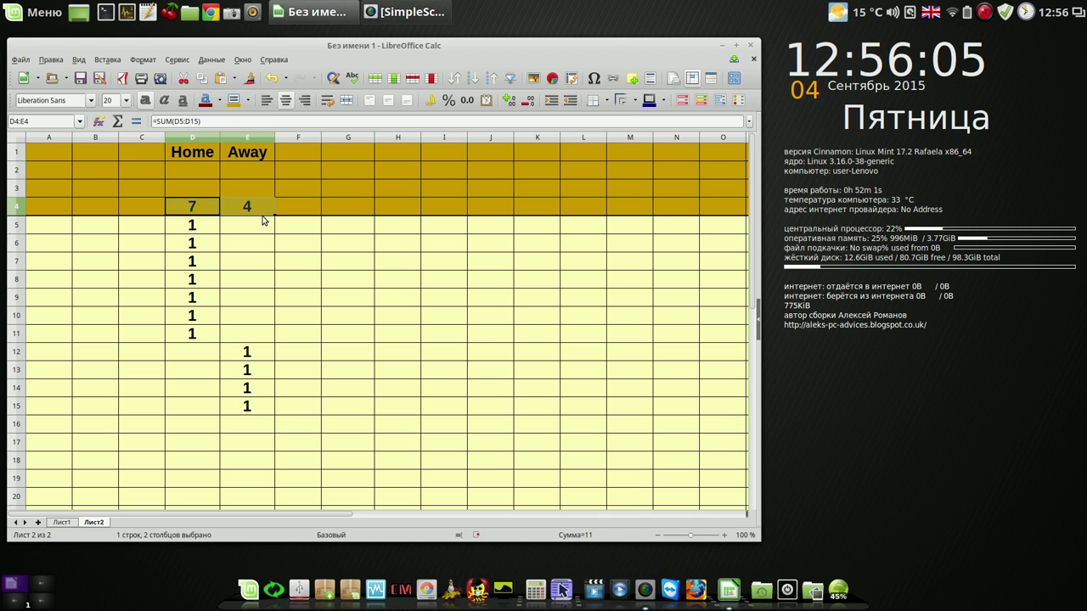
click(346, 215)
drag(196, 226, 253, 433)
click(253, 433)
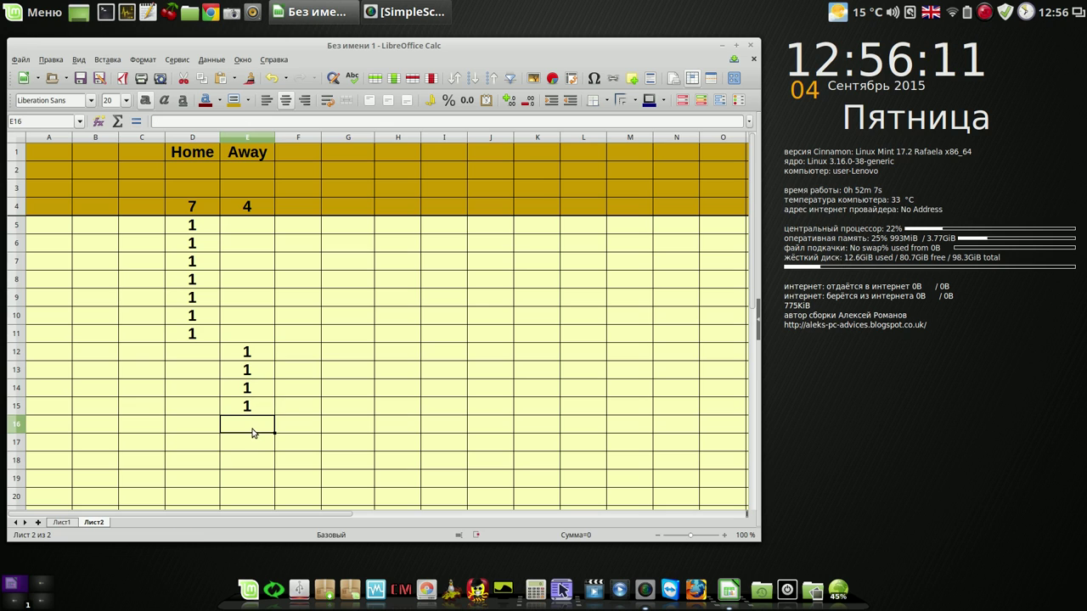
click(399, 378)
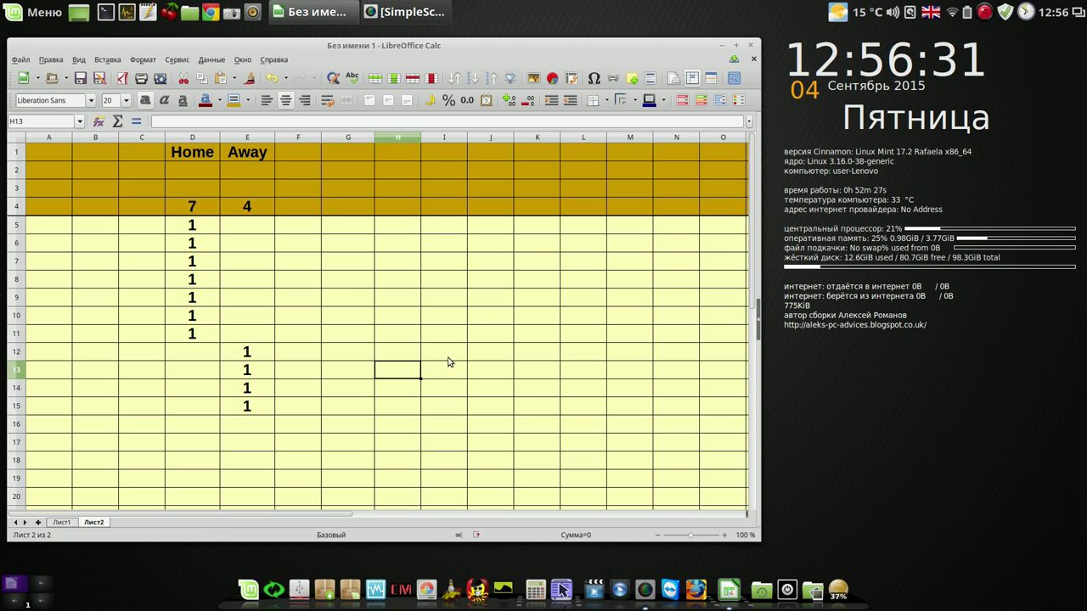
- Enter the formula =D4+E4 in D3 to add the Home and Away totals
click(198, 191)
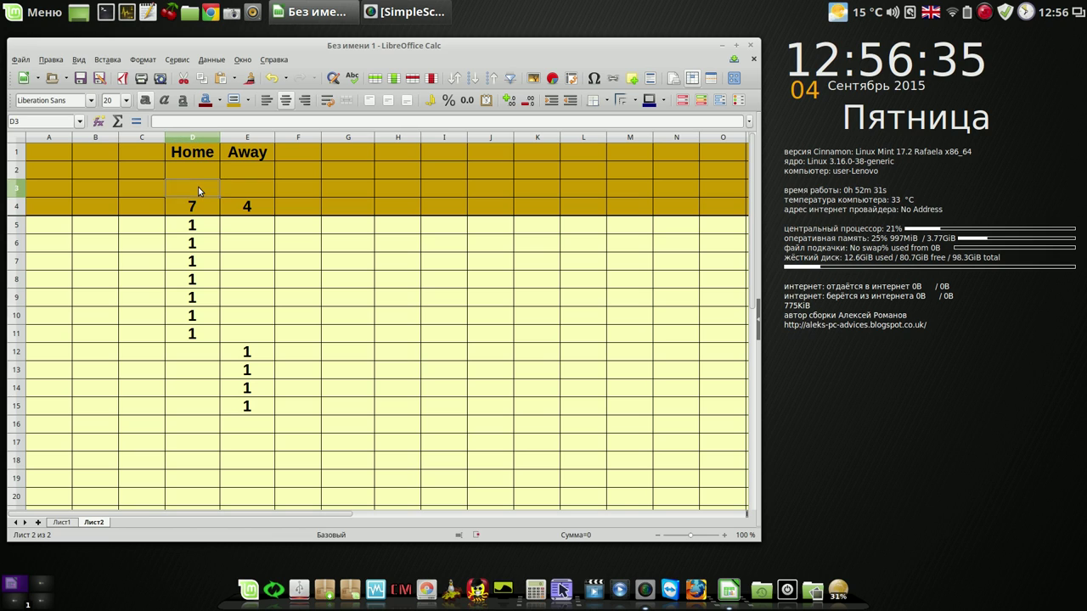
text(=)
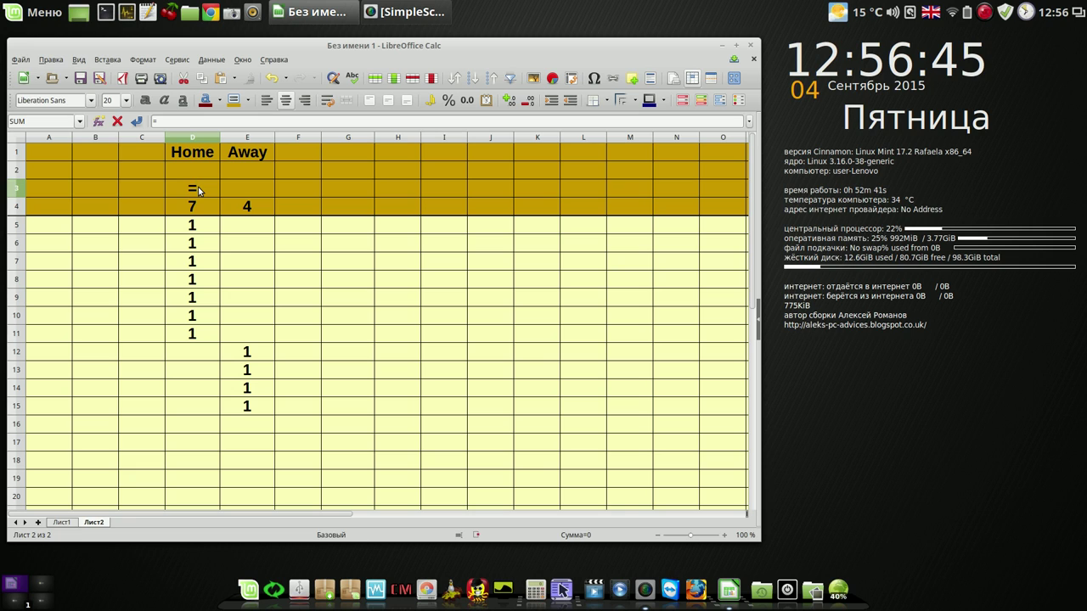
text(d4)
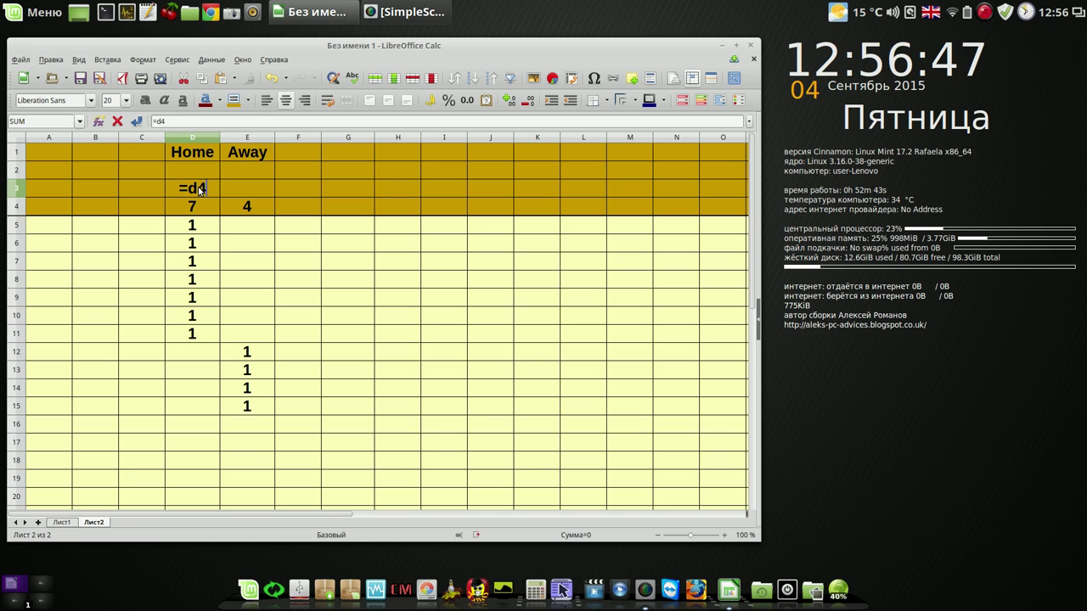
text(+)
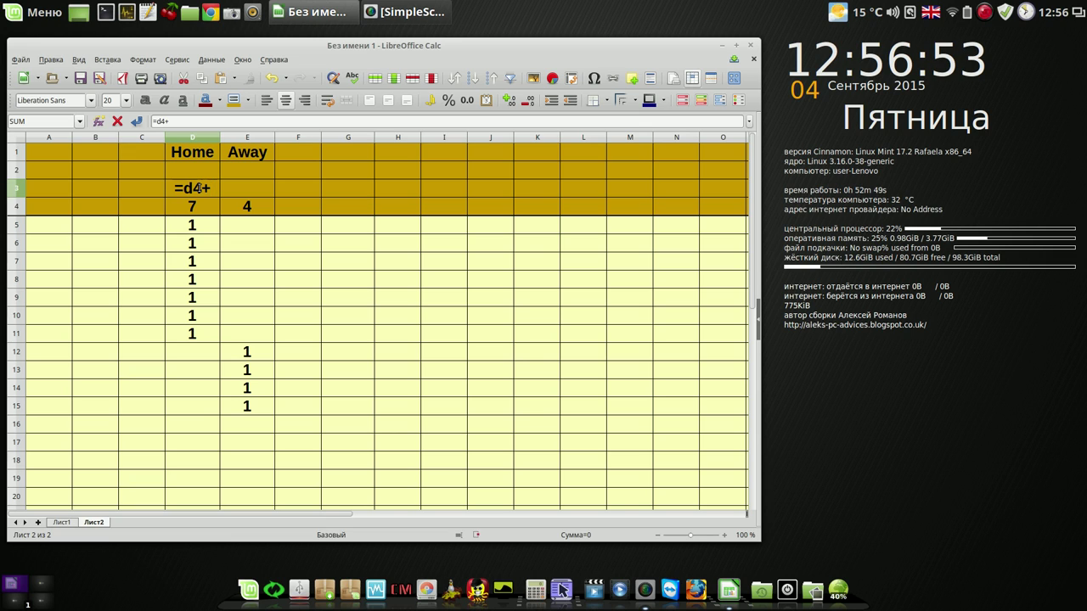
text(e4)
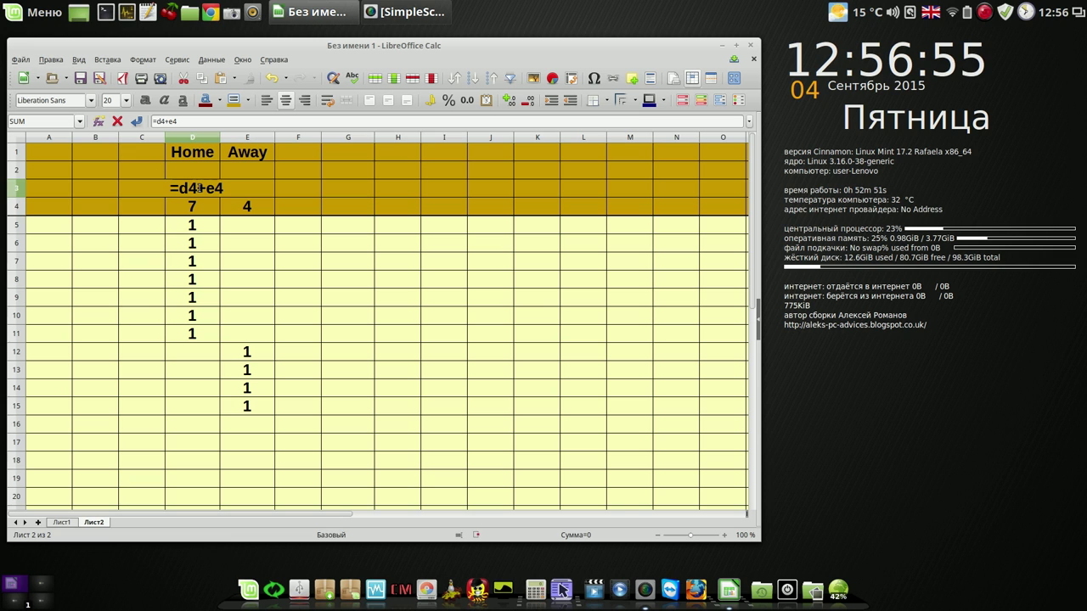
key(Return)
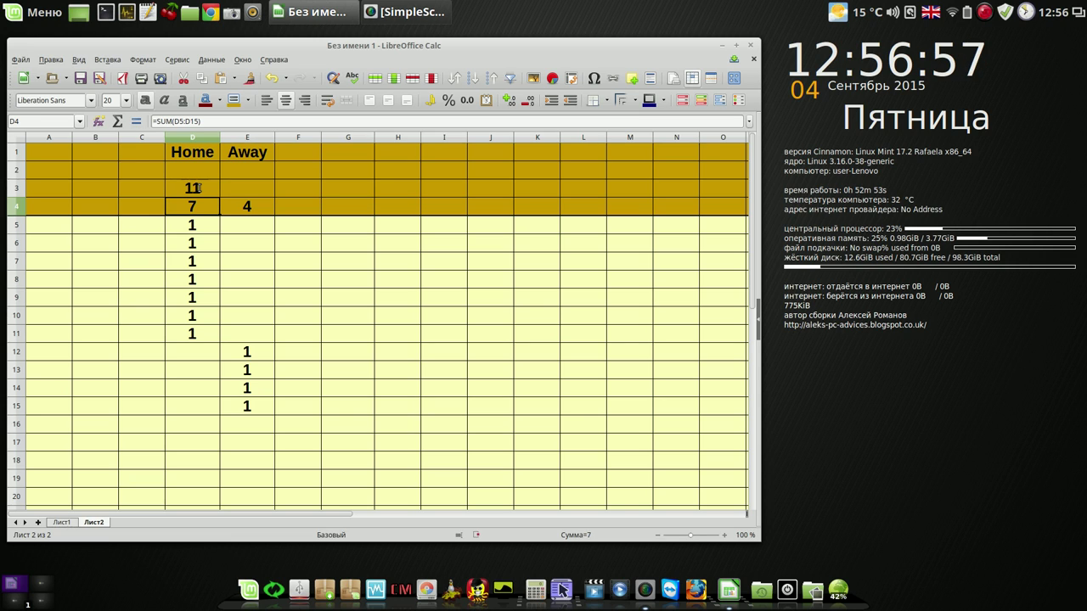
- Change the formula in D3 to =D4/(D4+E4) to calculate the Home share of the total
click(203, 193)
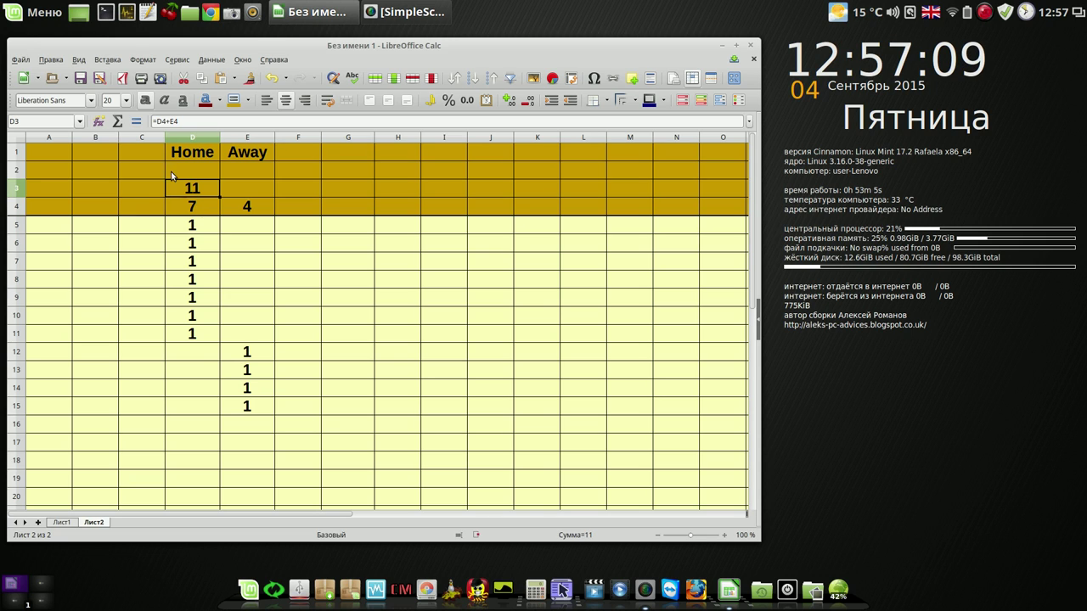
click(155, 122)
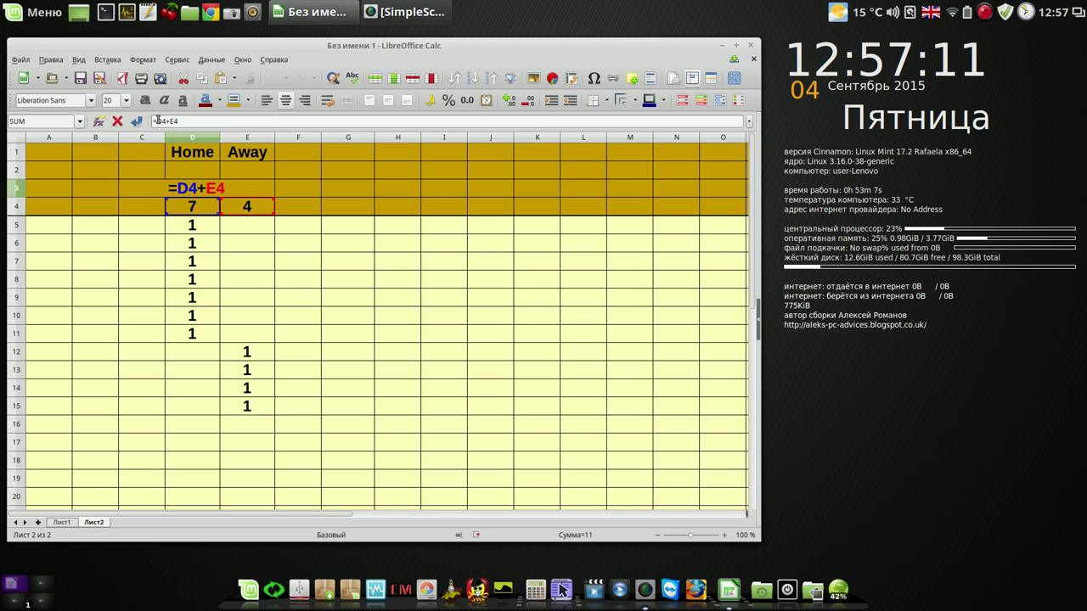
text(d4)
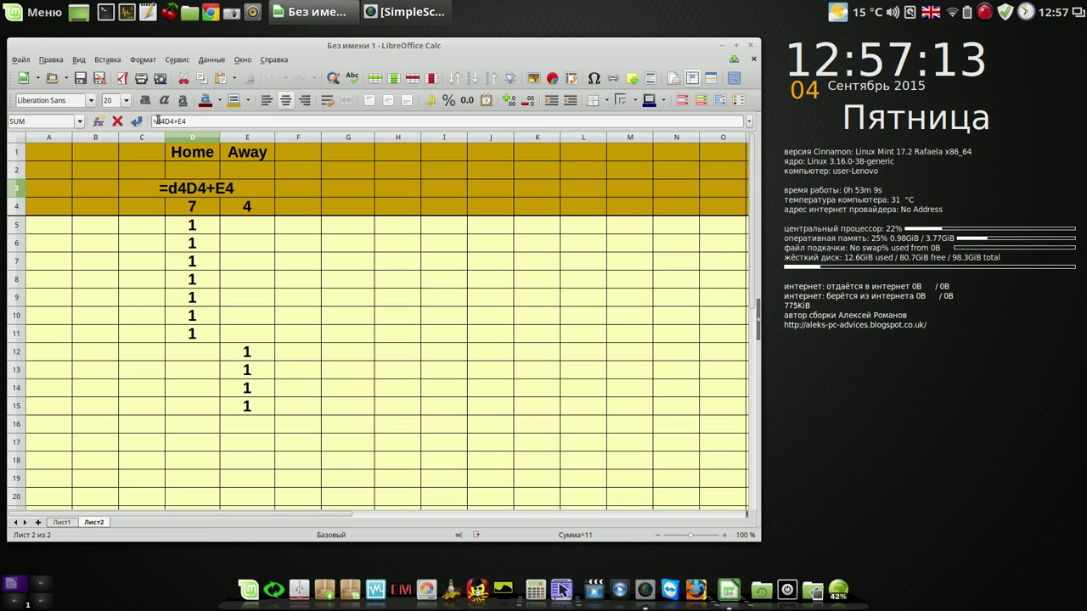
text(/)
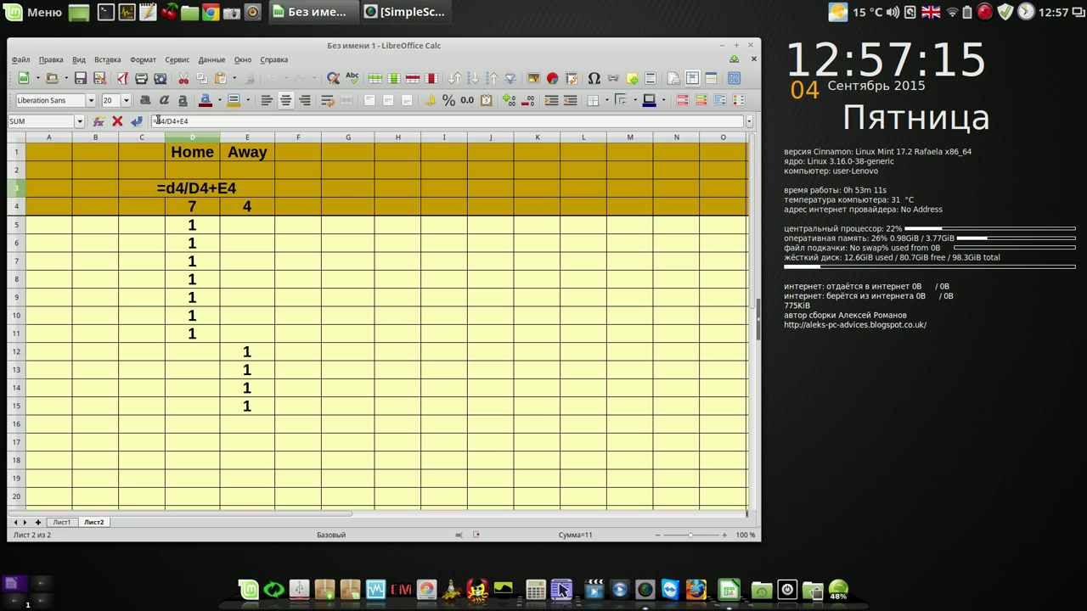
text((D4+E4)
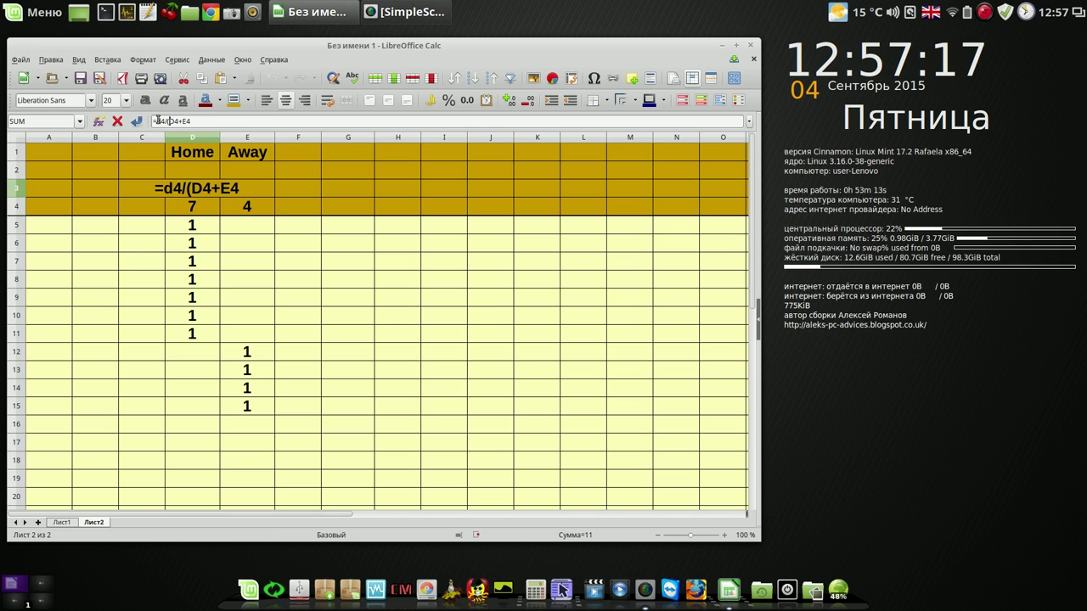
text())
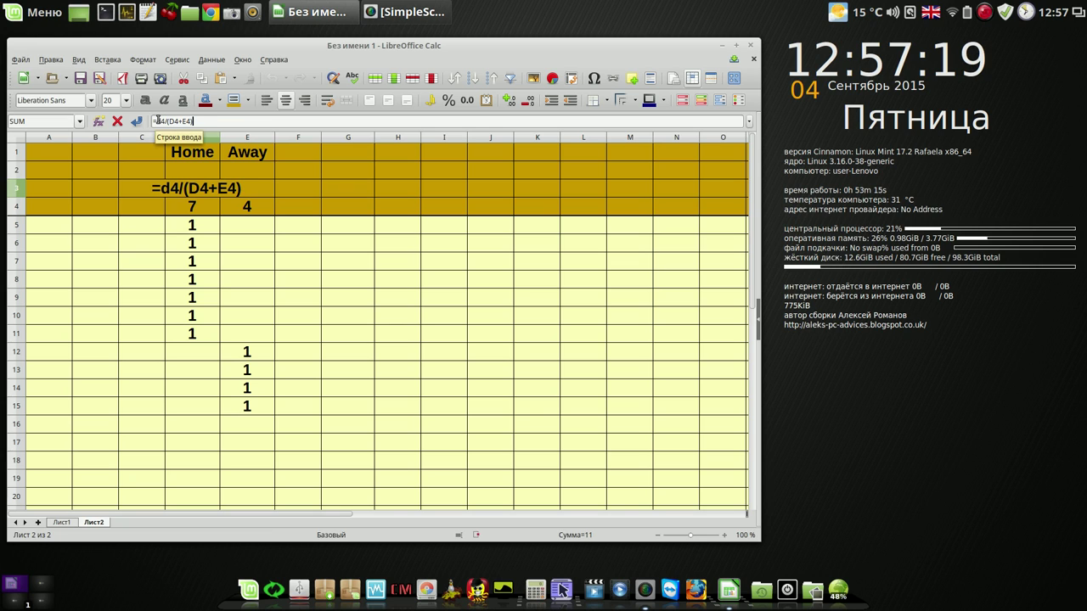
key(Return)
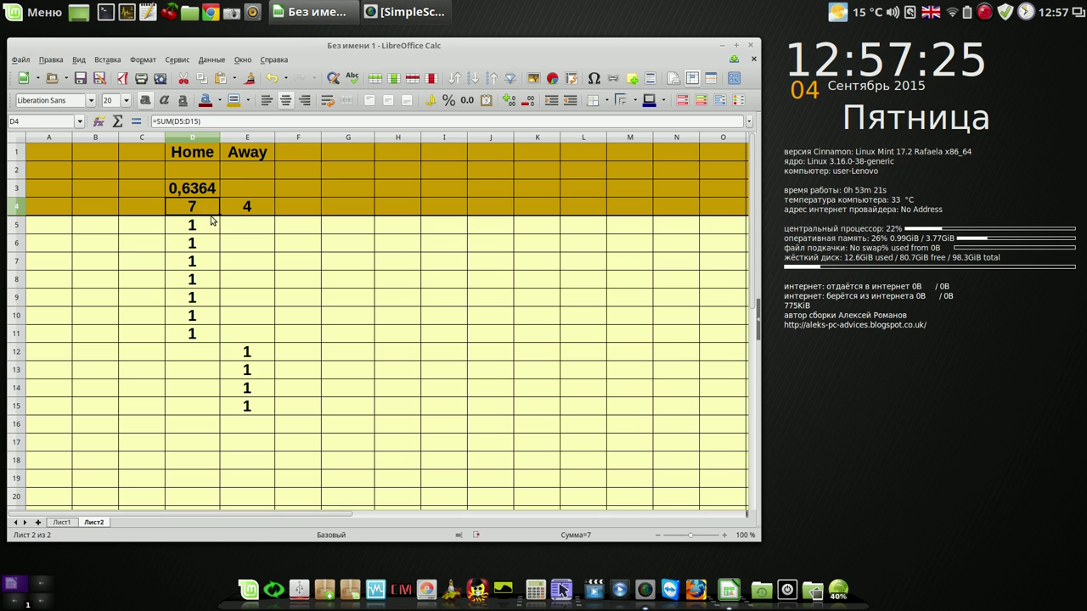
- Format D3 as a percentage with two decimal places, using the 0,00% format code
right_click(212, 190)
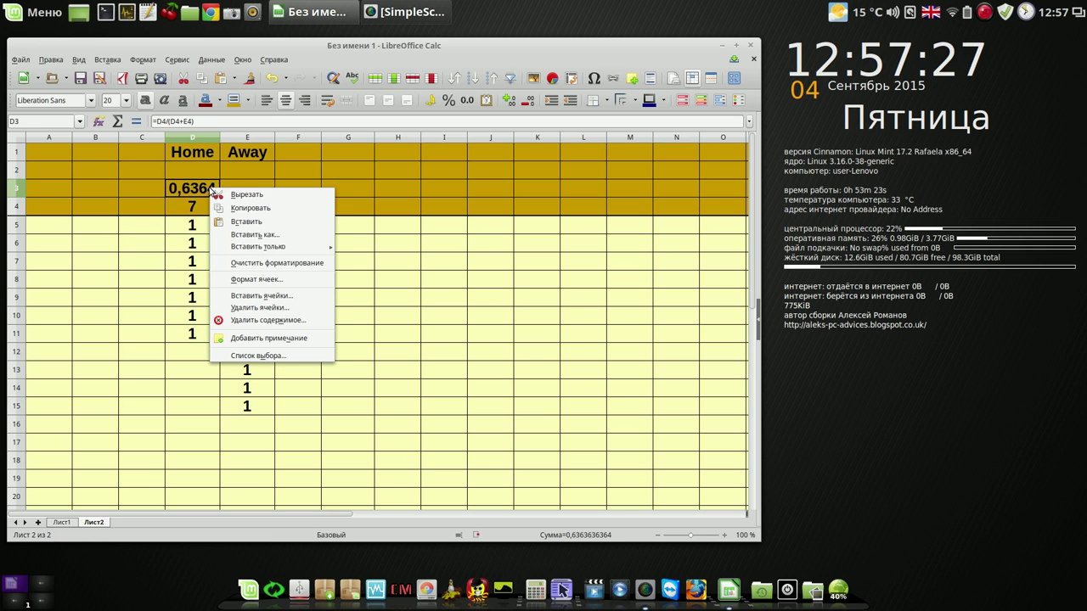
click(272, 281)
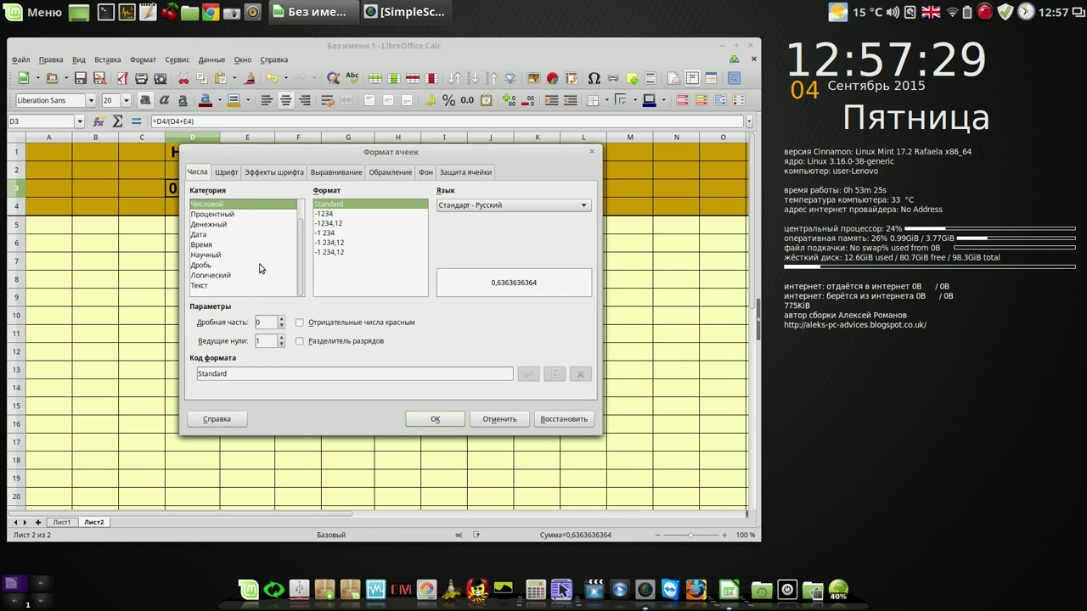
click(212, 216)
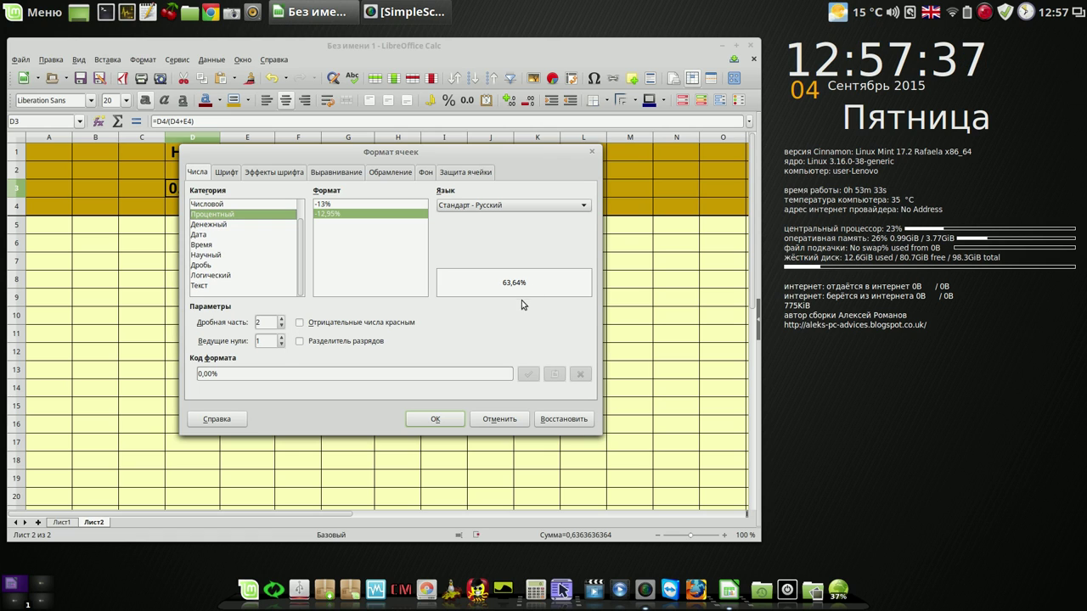
click(438, 419)
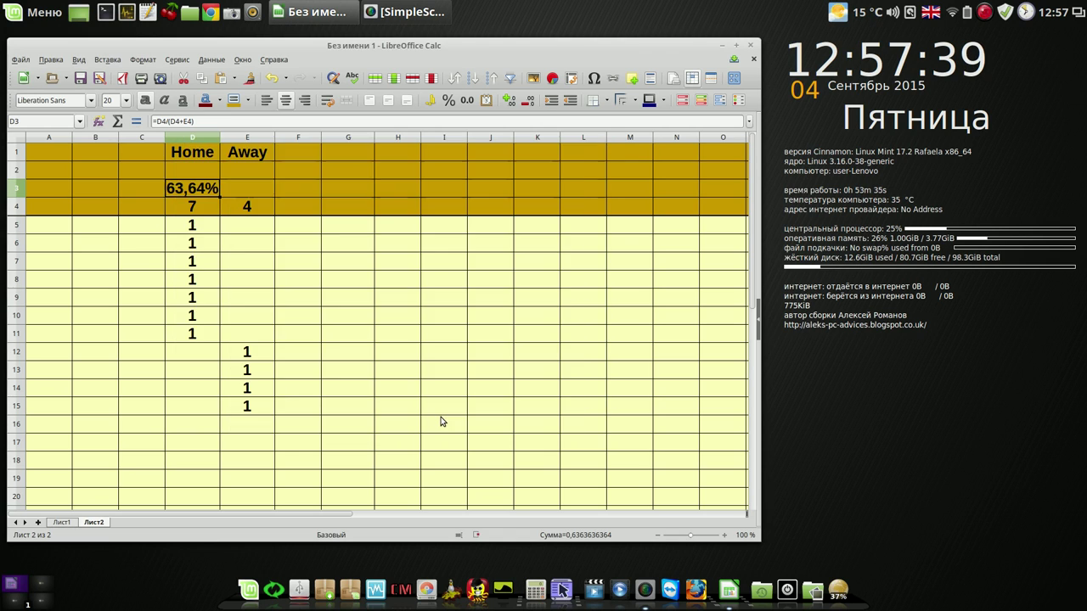
click(404, 319)
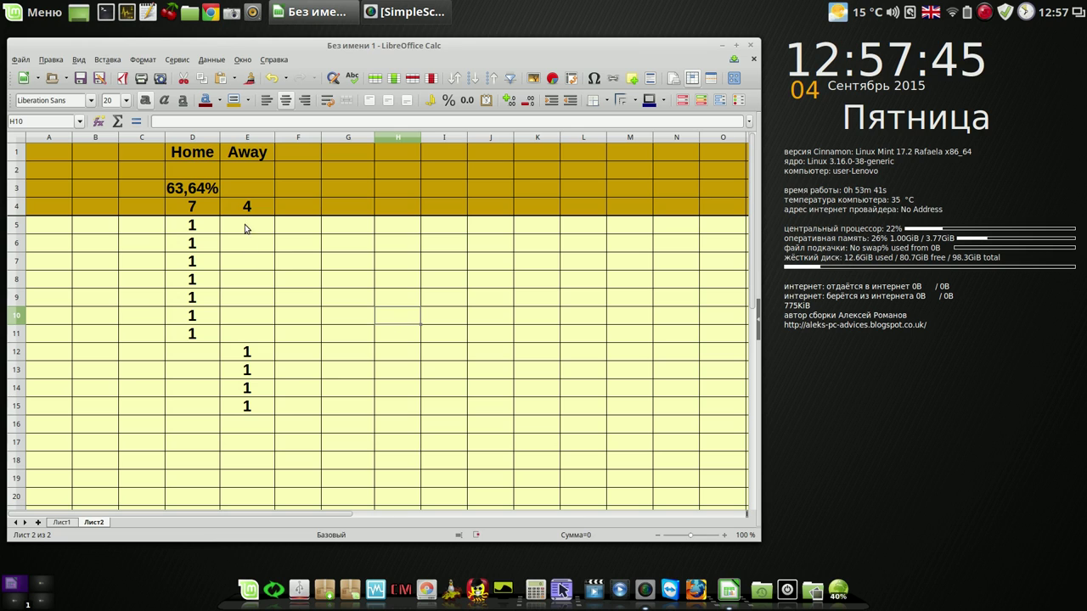
- Autofill the percentage formula from D3 into E3 and fit the width of column E to its contents
click(212, 194)
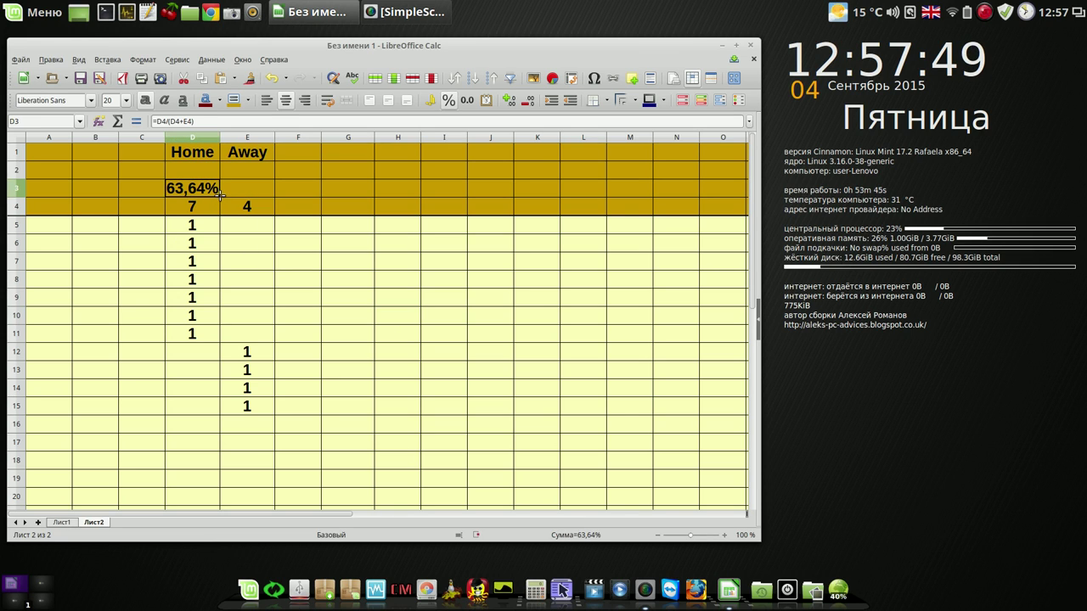
drag(220, 195, 254, 196)
click(258, 195)
click(261, 137)
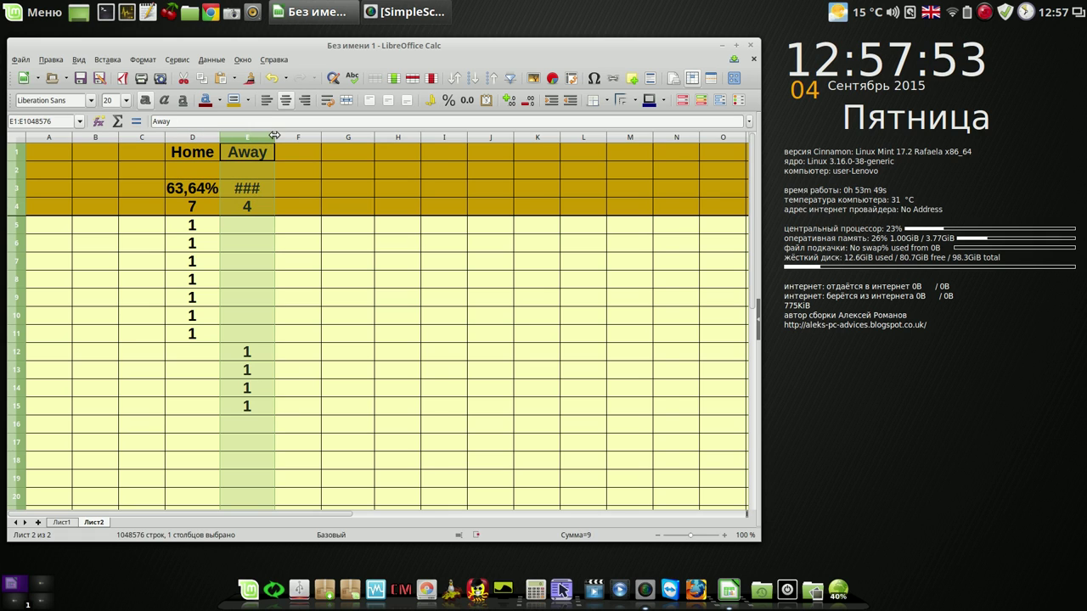
double_click(274, 137)
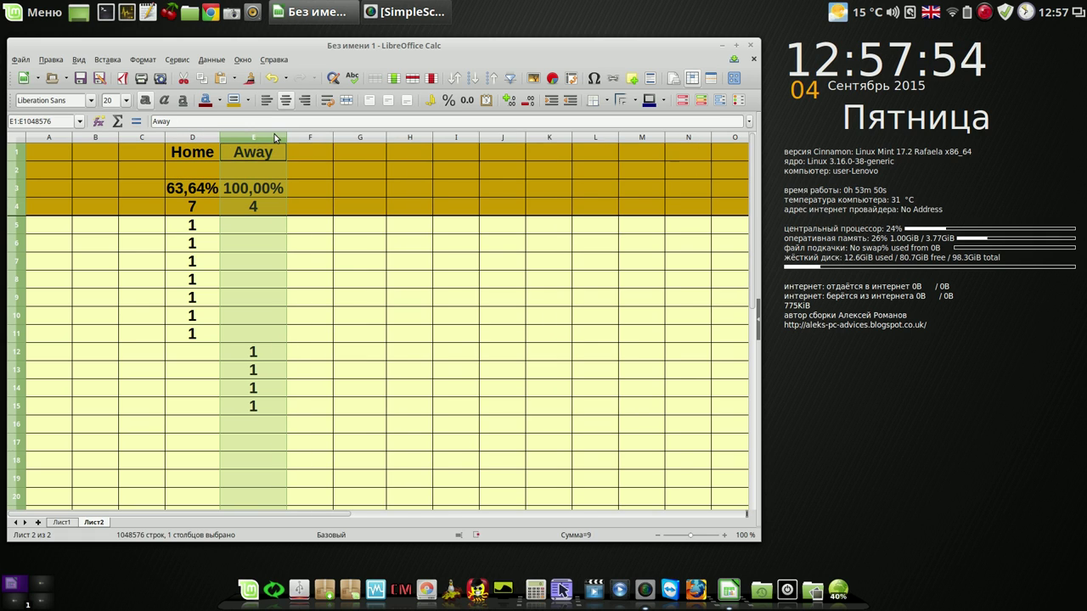
- Correct the formula in E3 to =E4/(E4+D4) to calculate the Away share of the overall total
click(261, 189)
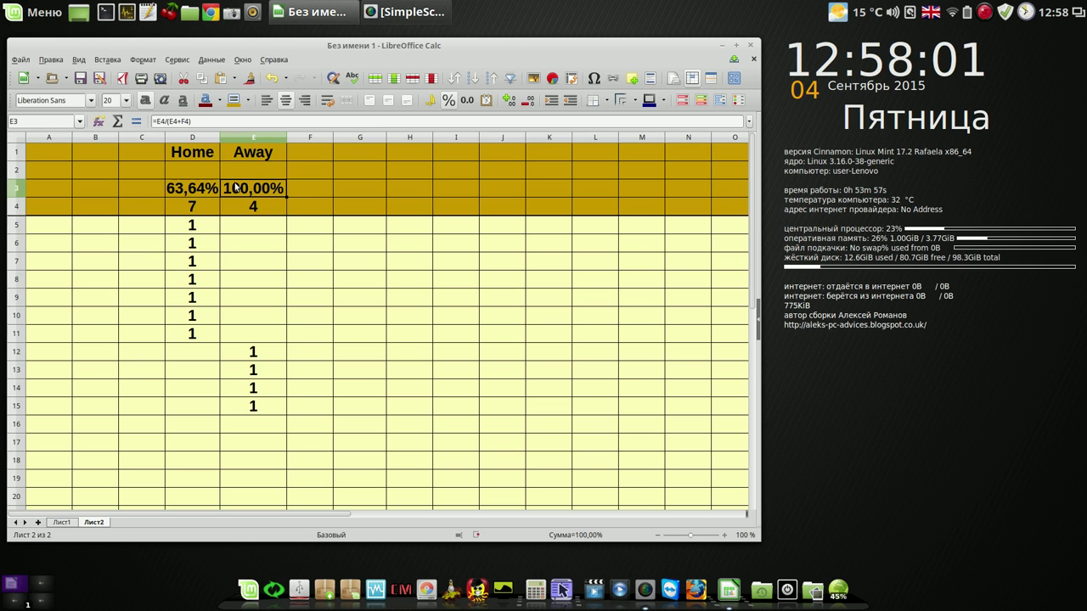
click(186, 121)
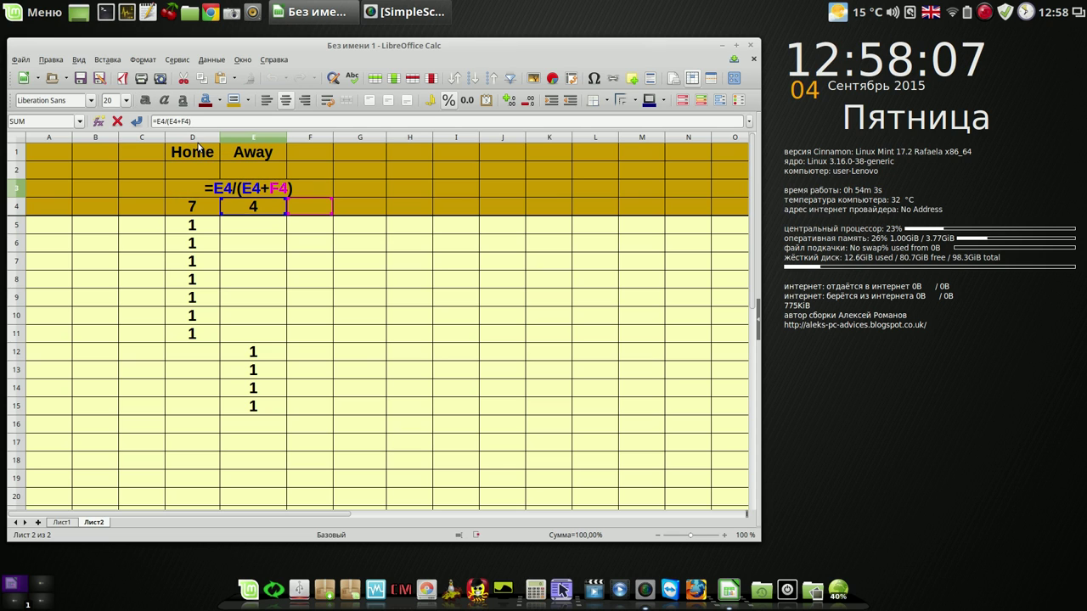
key(BackSpace)
text(D)
key(Return)
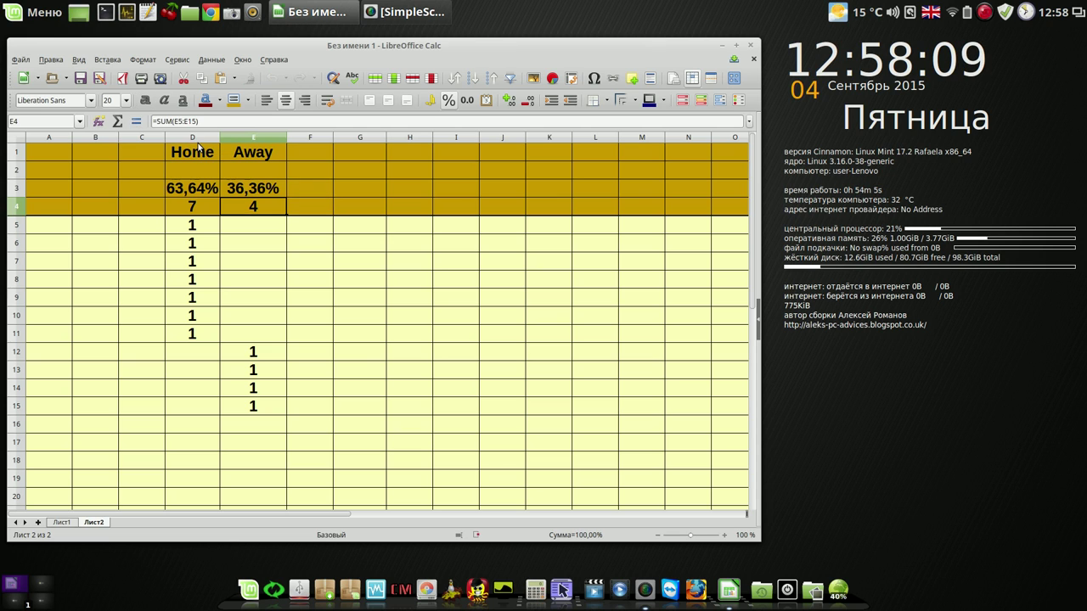
- Enter the formula =SUM(E3:F3) in F3 and fit the width of column F to its contents
click(322, 189)
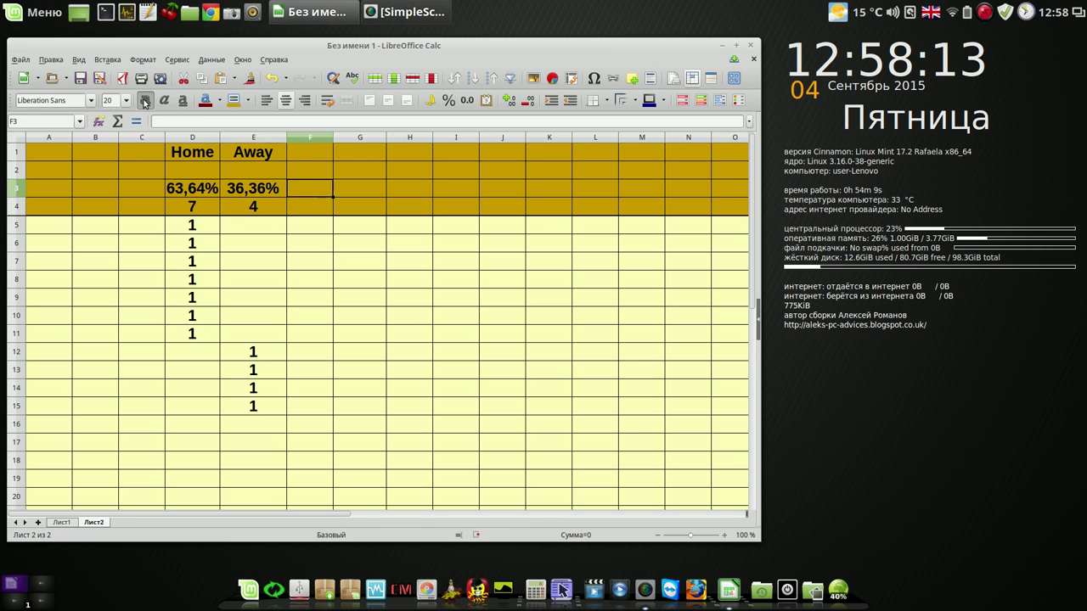
click(117, 122)
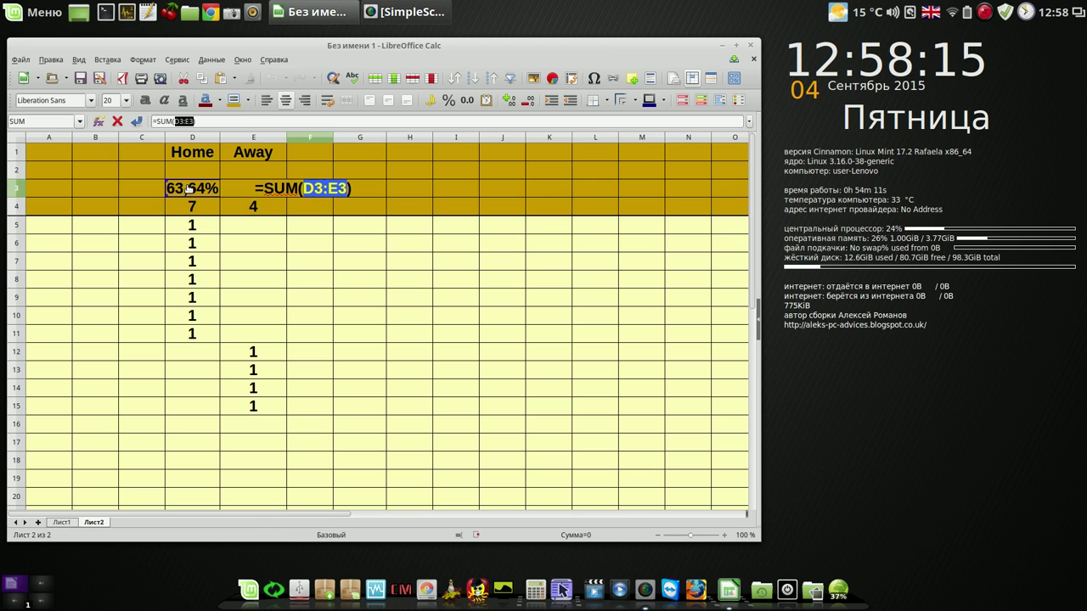
drag(191, 188, 246, 188)
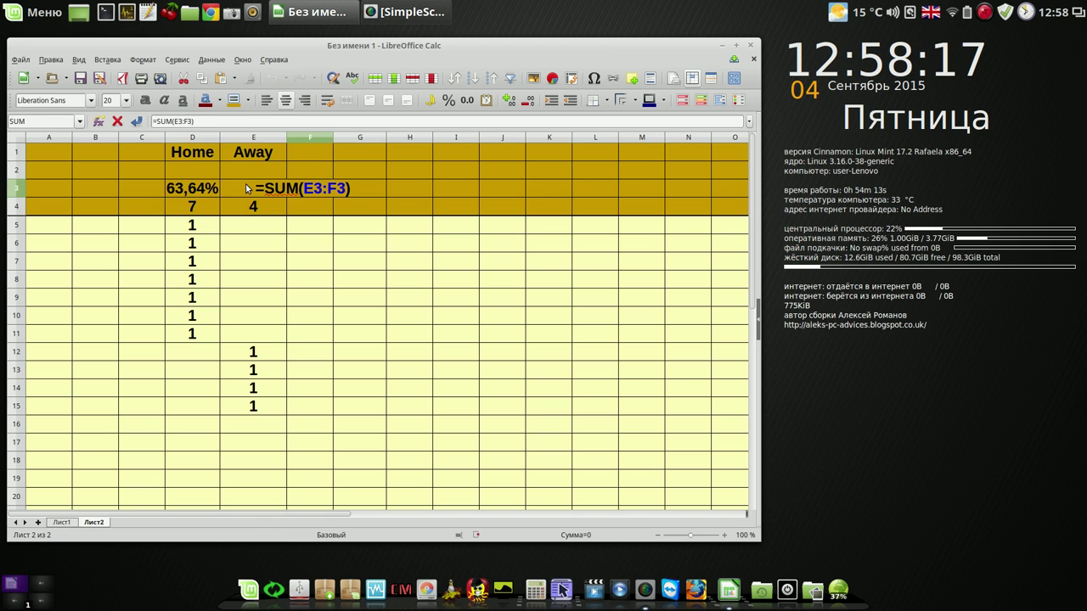
key(Return)
click(316, 138)
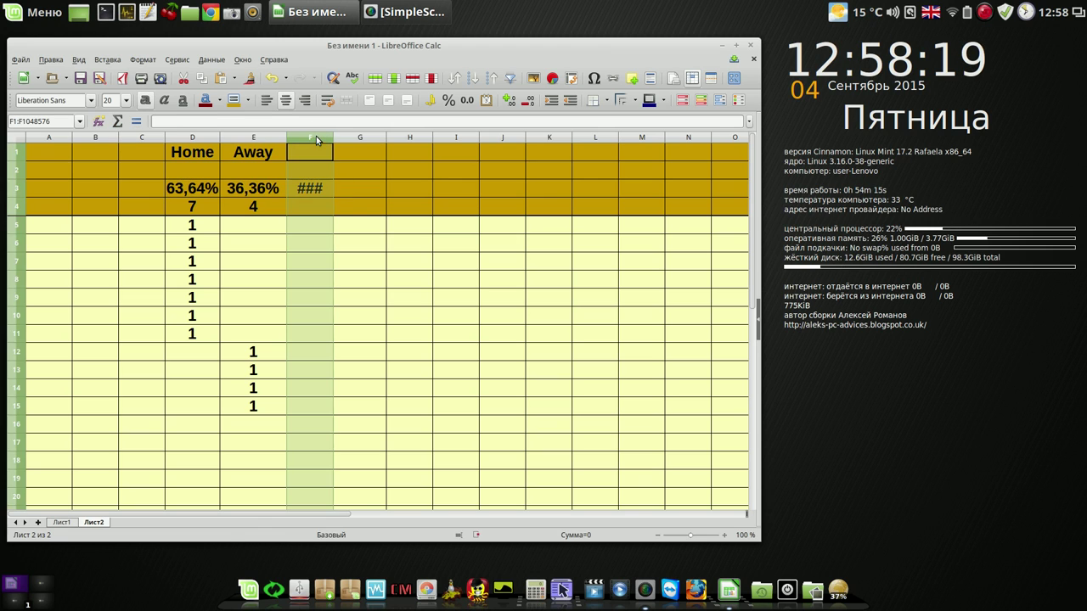
double_click(332, 132)
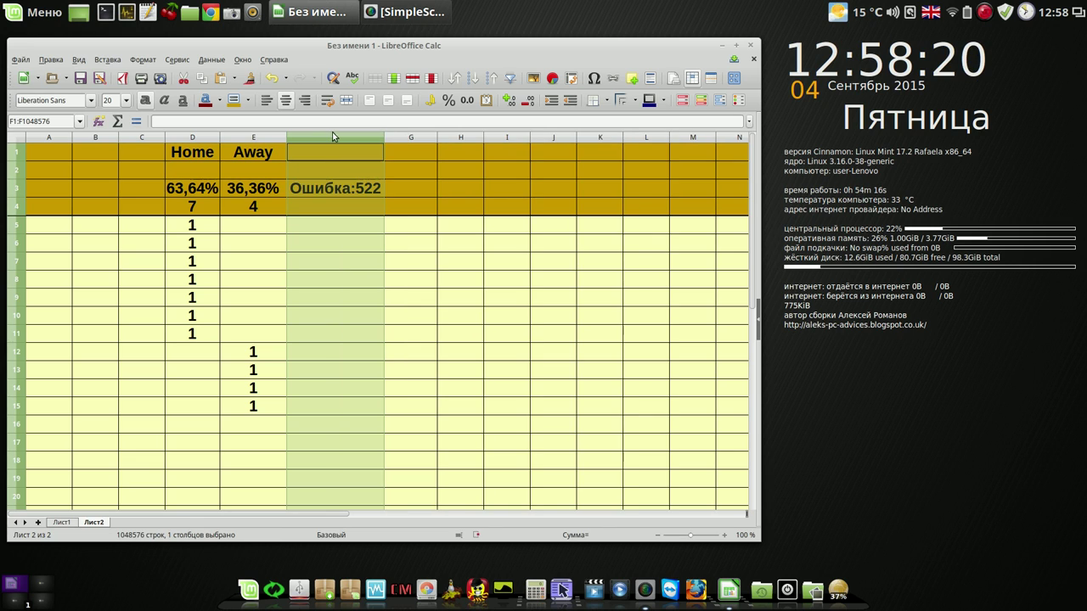
- Change the formula in F3 to =SUM(D3:E3) to add the Home and Away percentages
click(327, 186)
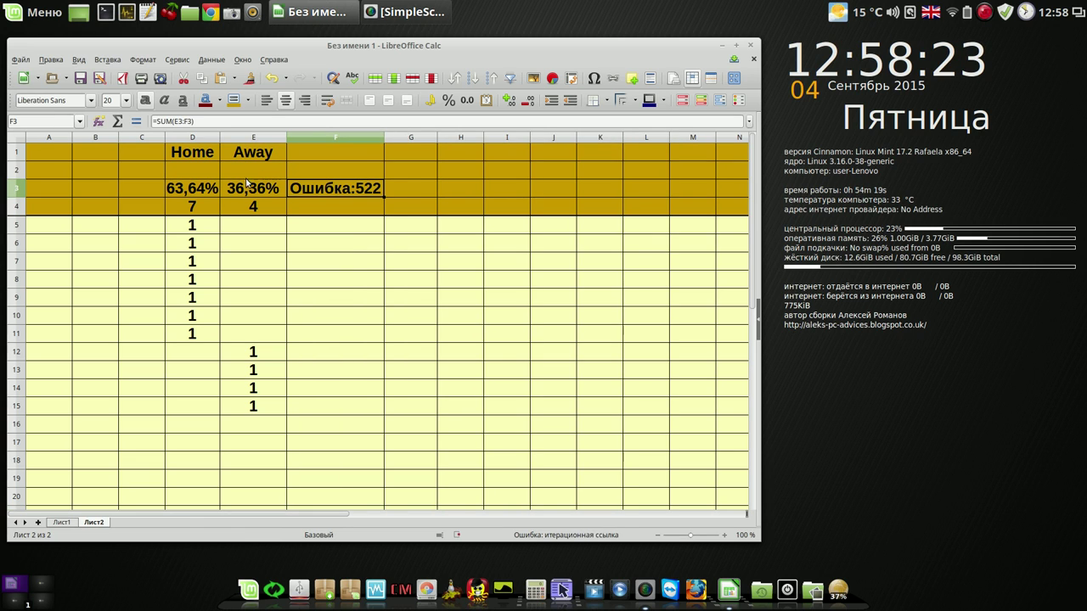
click(188, 122)
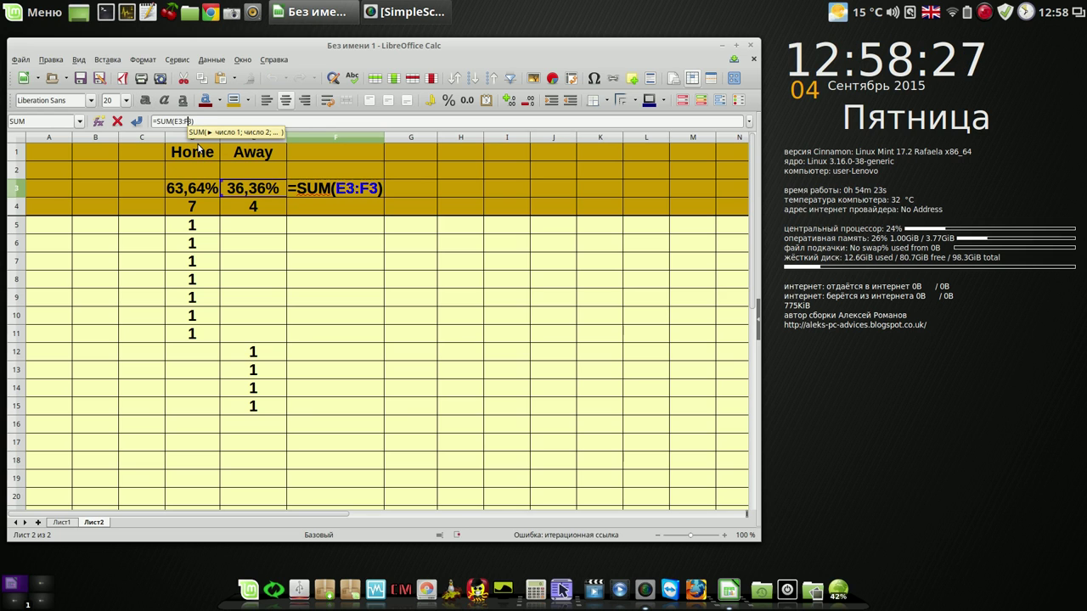
text(D3:E3)
key(Return)
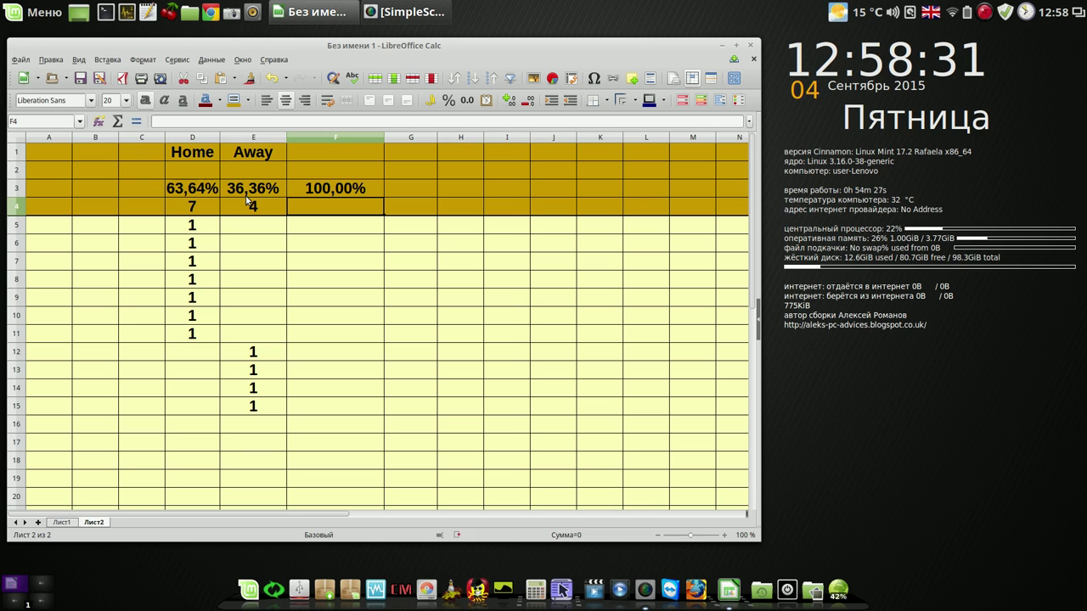
- Review the formulas behind the percentages in D3 and E3 and their sum in F3
click(333, 190)
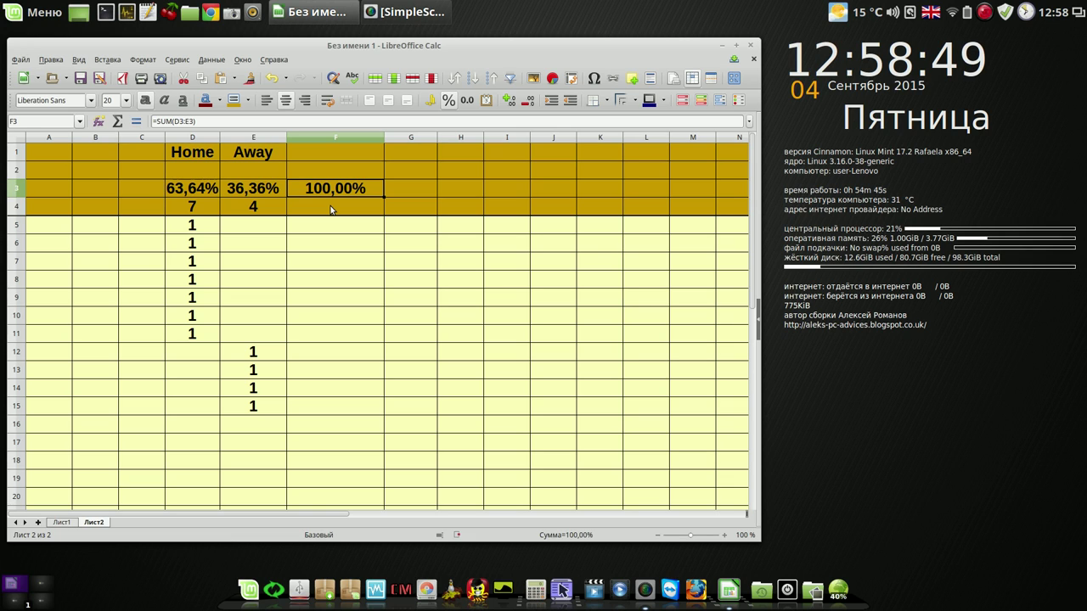
click(201, 188)
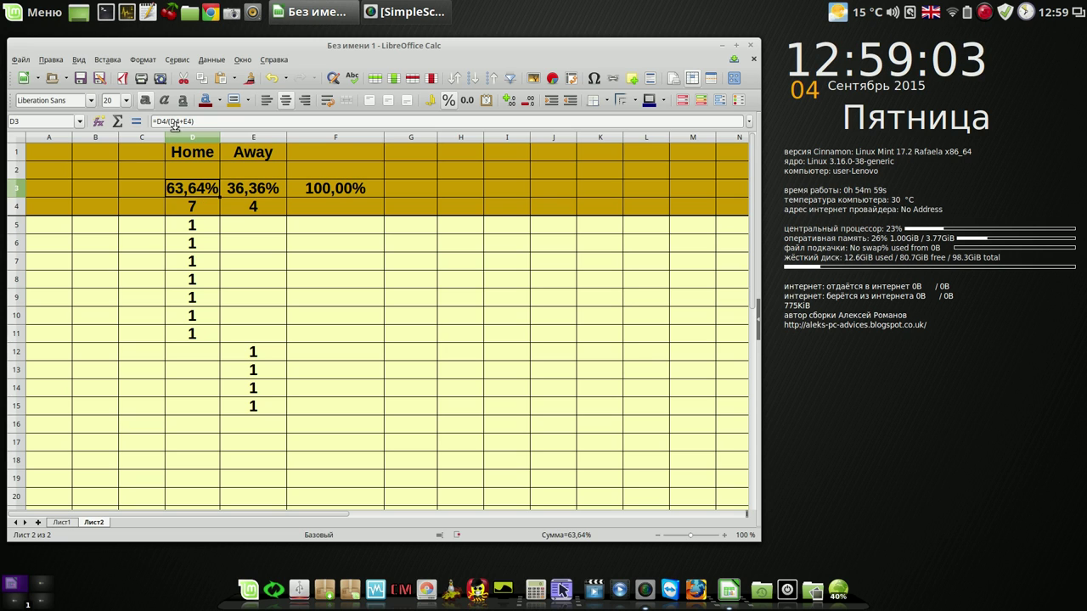
click(256, 188)
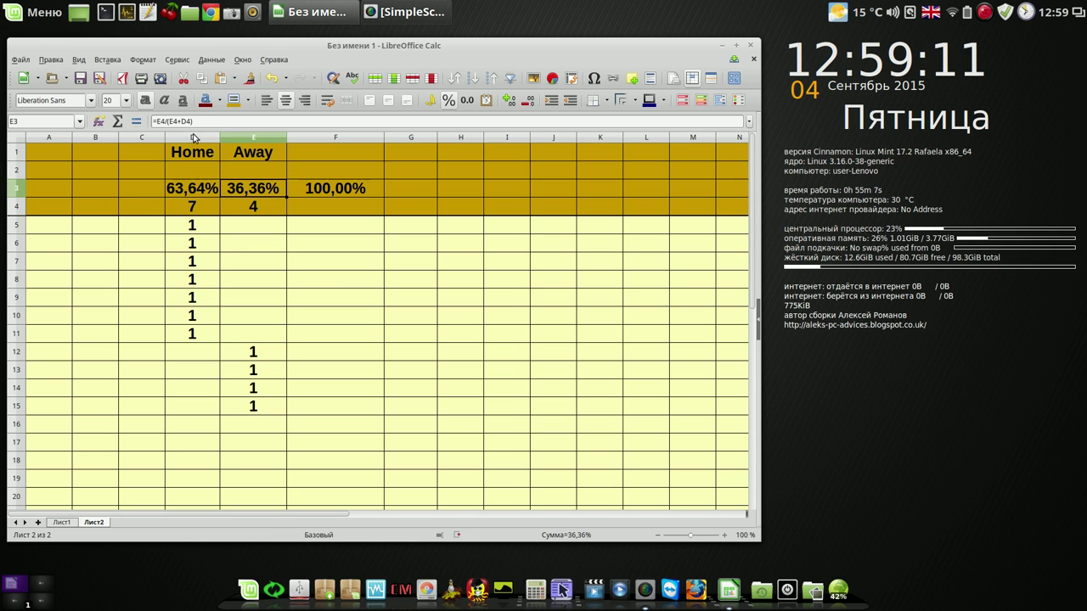
click(197, 190)
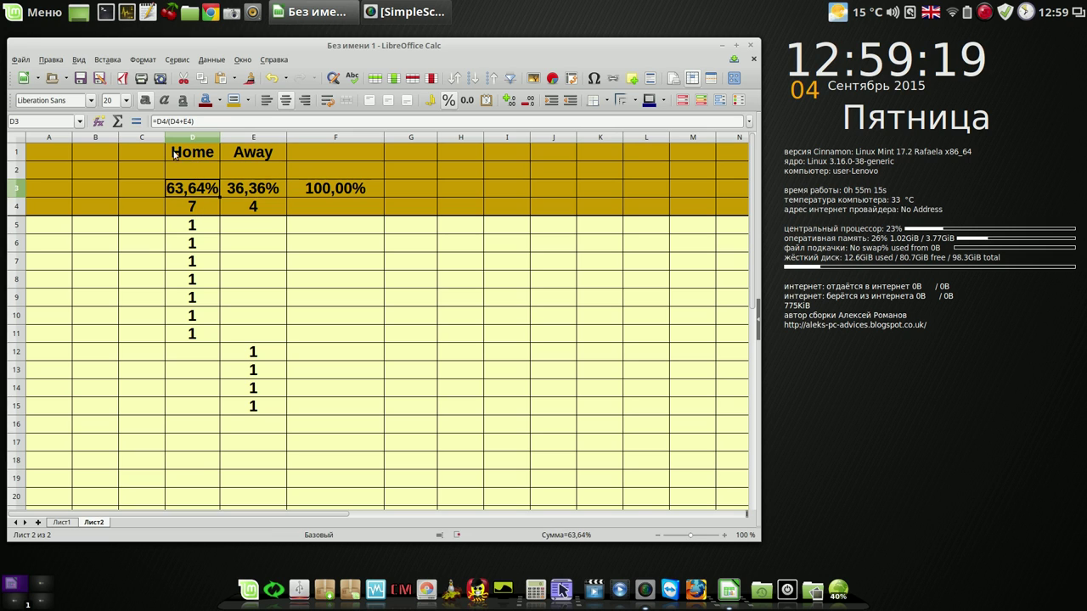
click(264, 190)
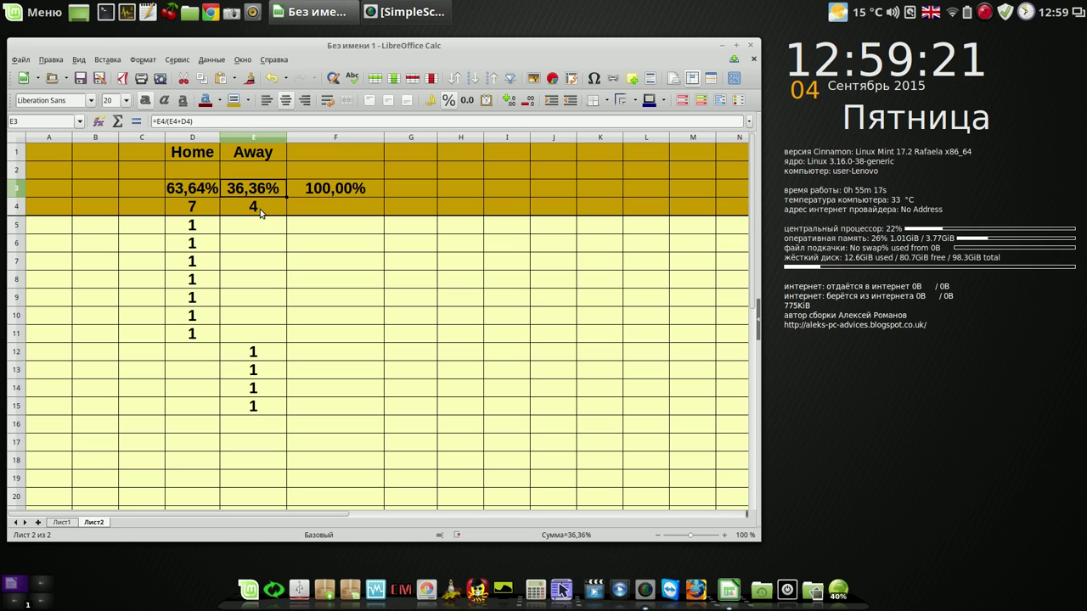
click(336, 190)
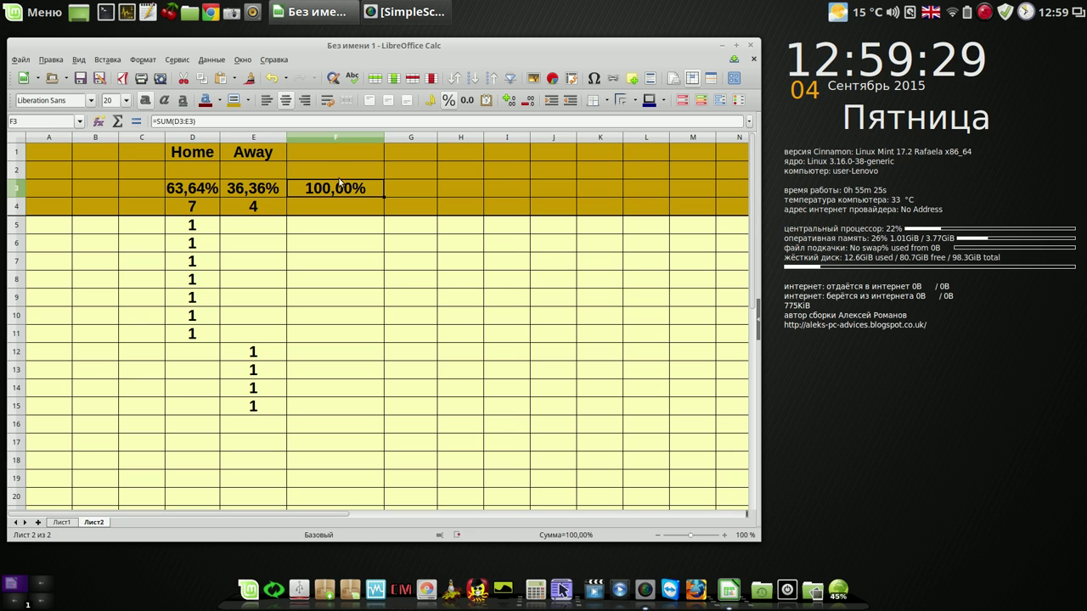
click(347, 171)
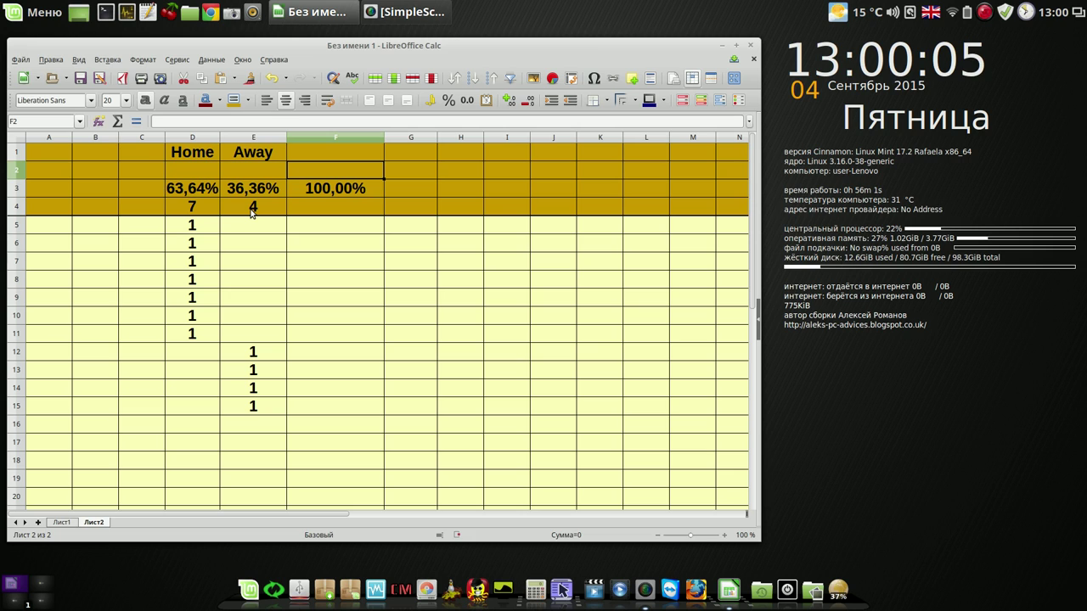
click(203, 169)
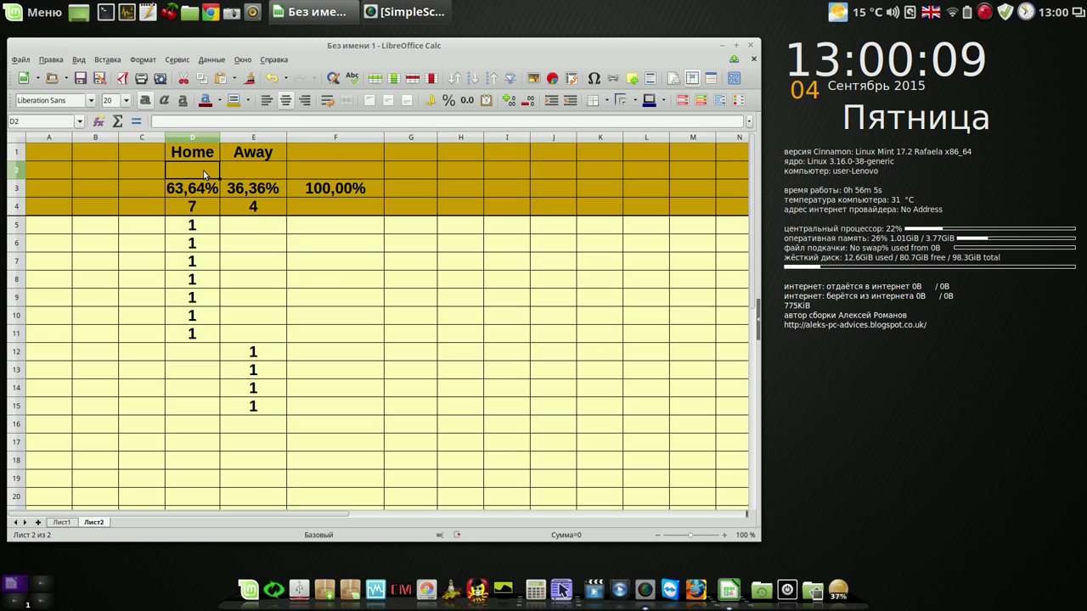
text(=)
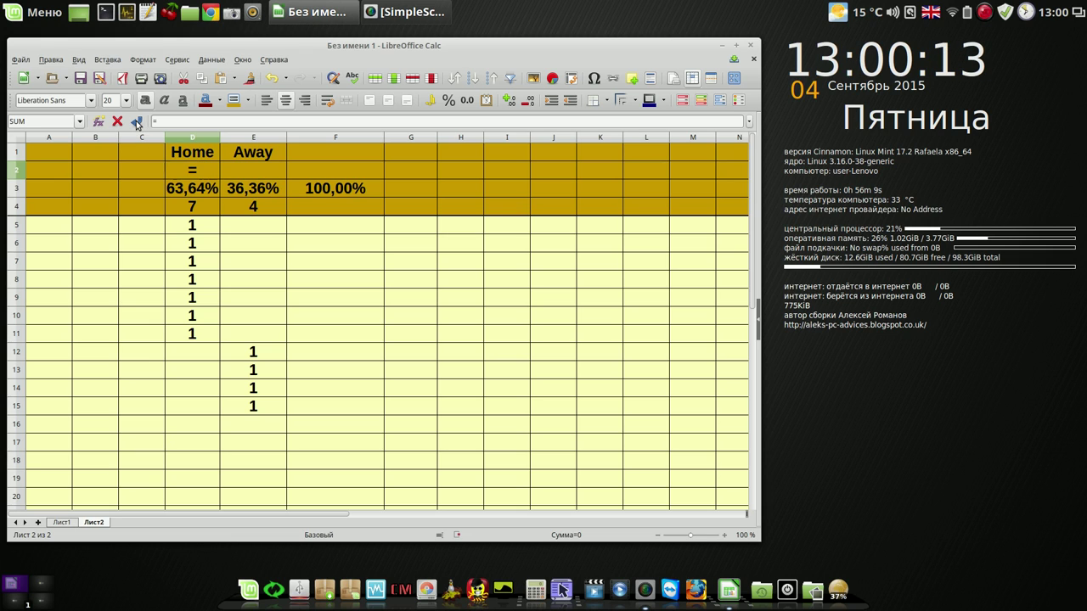
key(Escape)
click(265, 273)
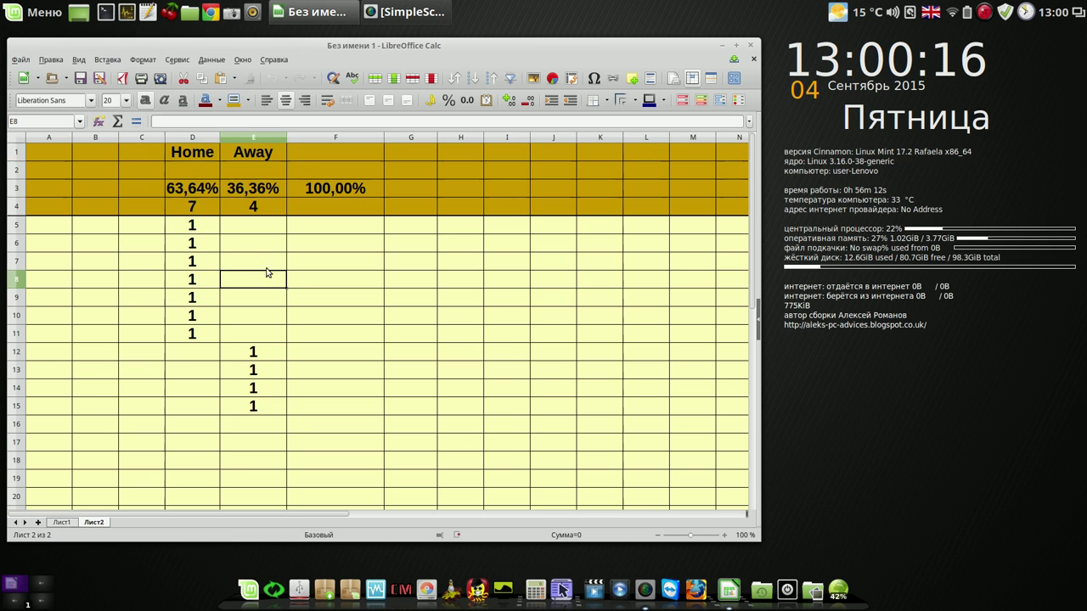
- Enter the formula =SUM(D4:E4) in D2 to calculate the overall total of Home and Away
click(190, 165)
click(117, 123)
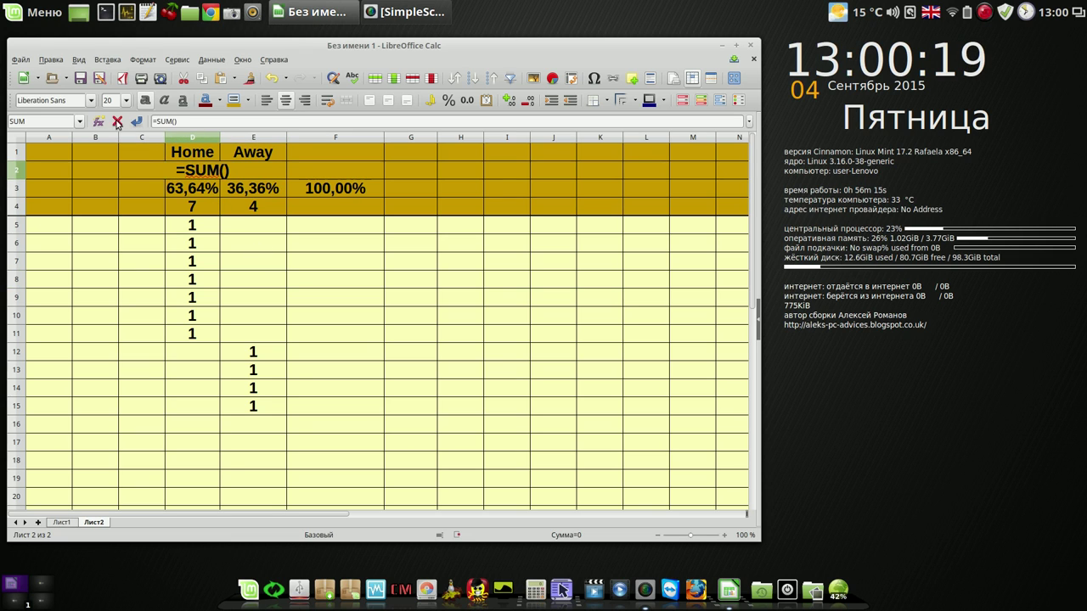
drag(199, 209, 246, 206)
key(Return)
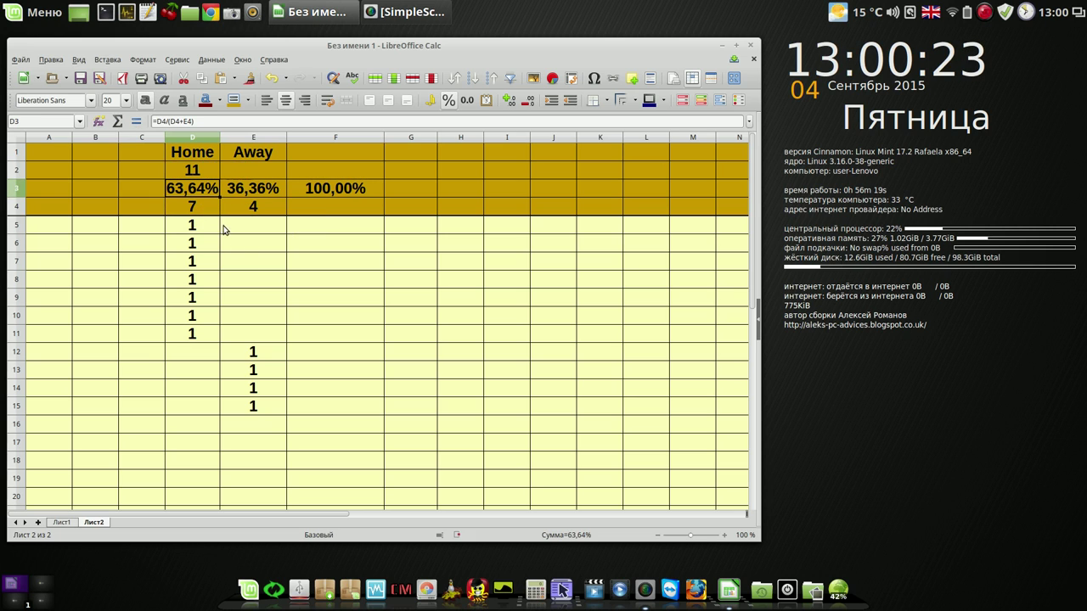
- Merge cells D2 and E2 into one cell, moving the hidden cells' contents into the first cell
click(198, 172)
drag(199, 172, 244, 170)
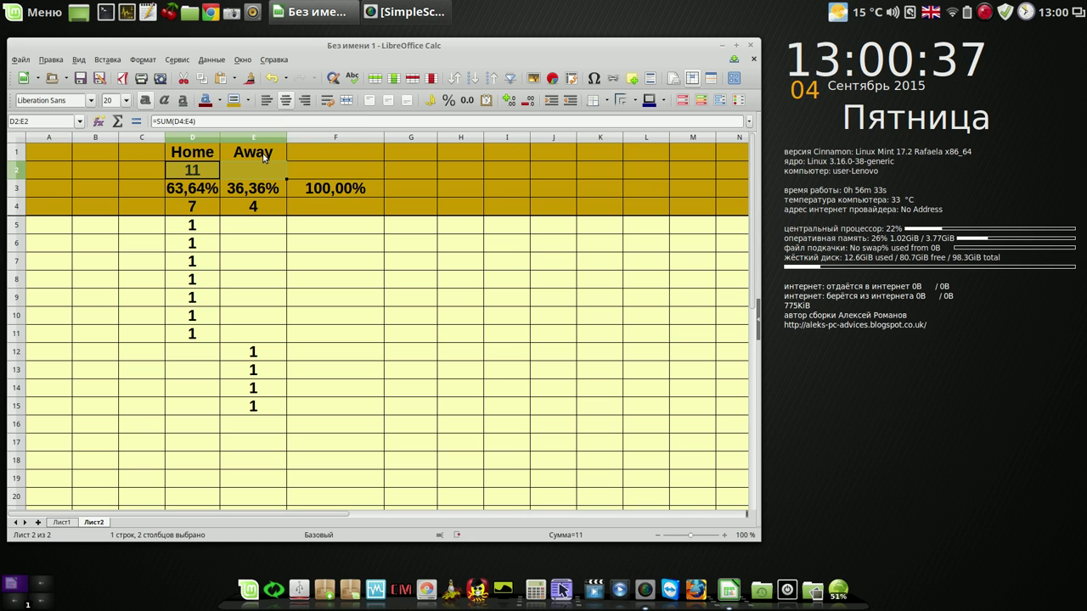
click(347, 102)
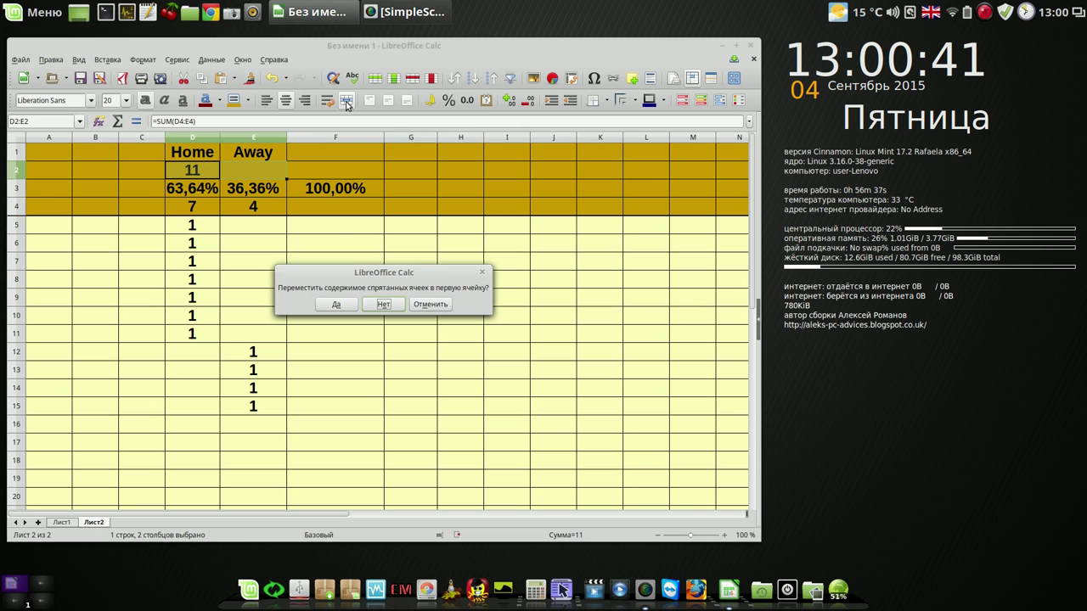
click(345, 307)
click(399, 165)
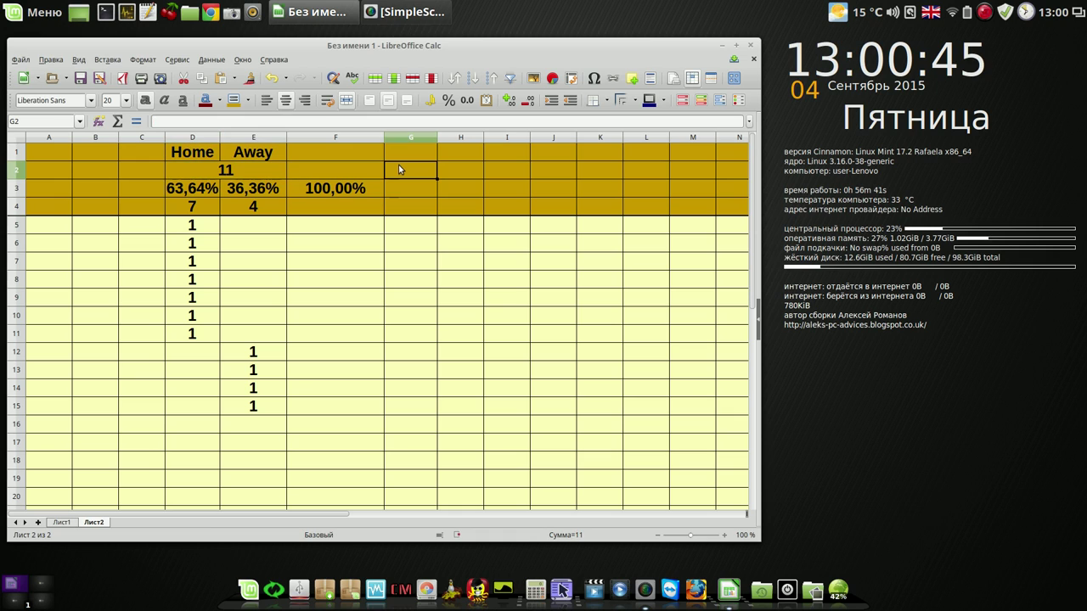
- Fill the merged overall total cell in row 2 with a light yellow background
click(224, 170)
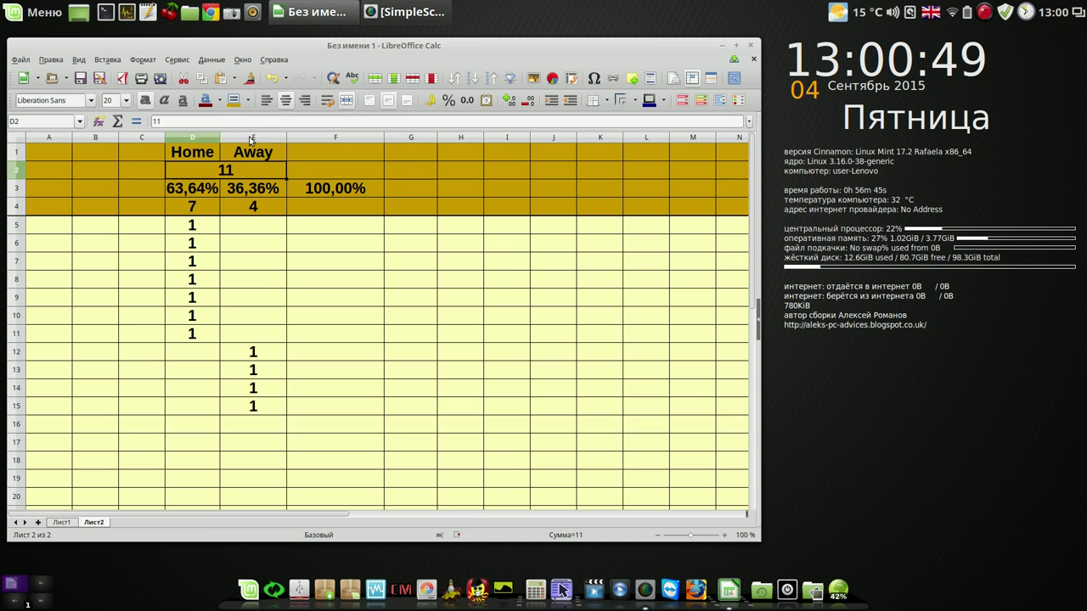
click(249, 102)
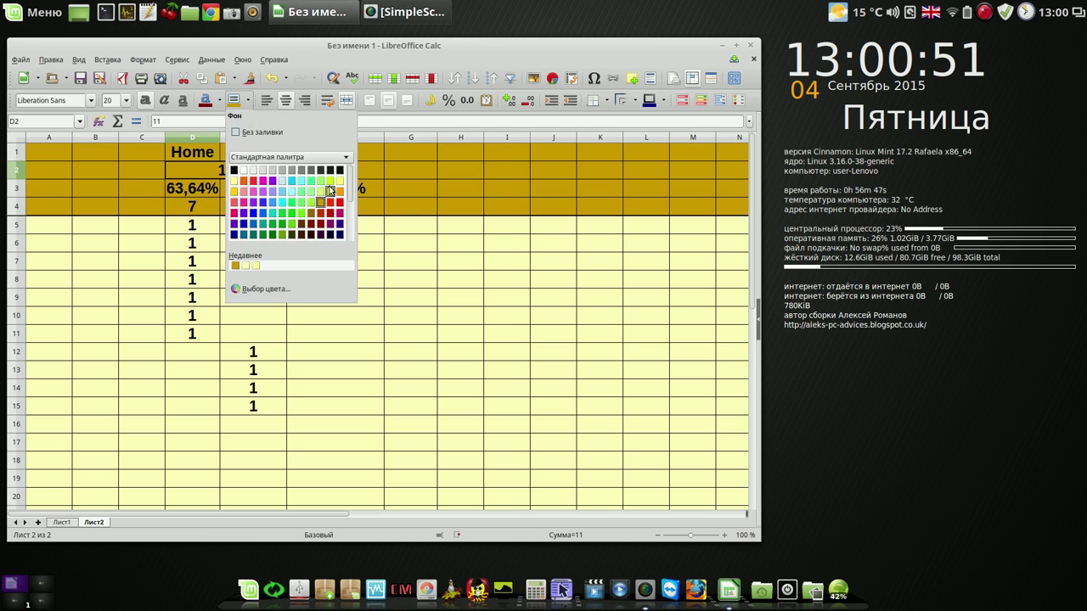
click(340, 182)
click(466, 243)
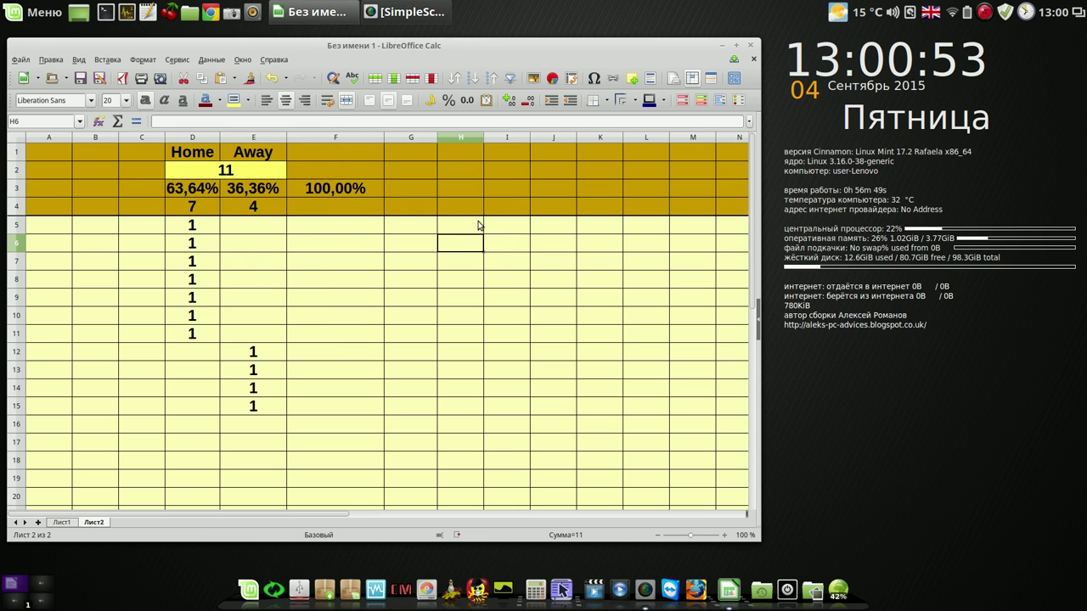
- Fill the Home total in D4 with light cyan and the Away total in E4 with light pink
click(189, 209)
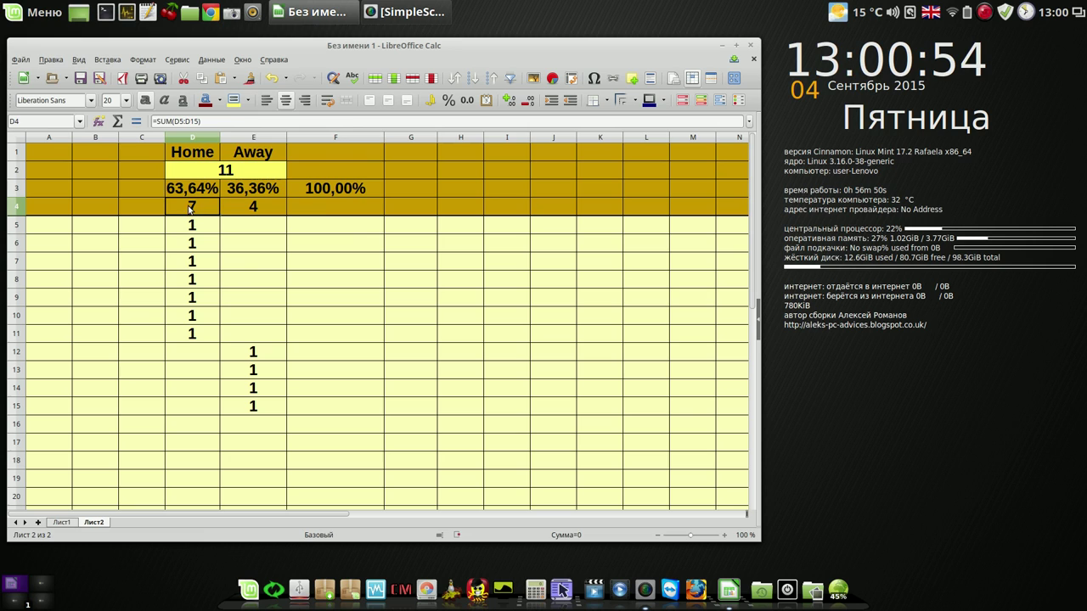
click(247, 102)
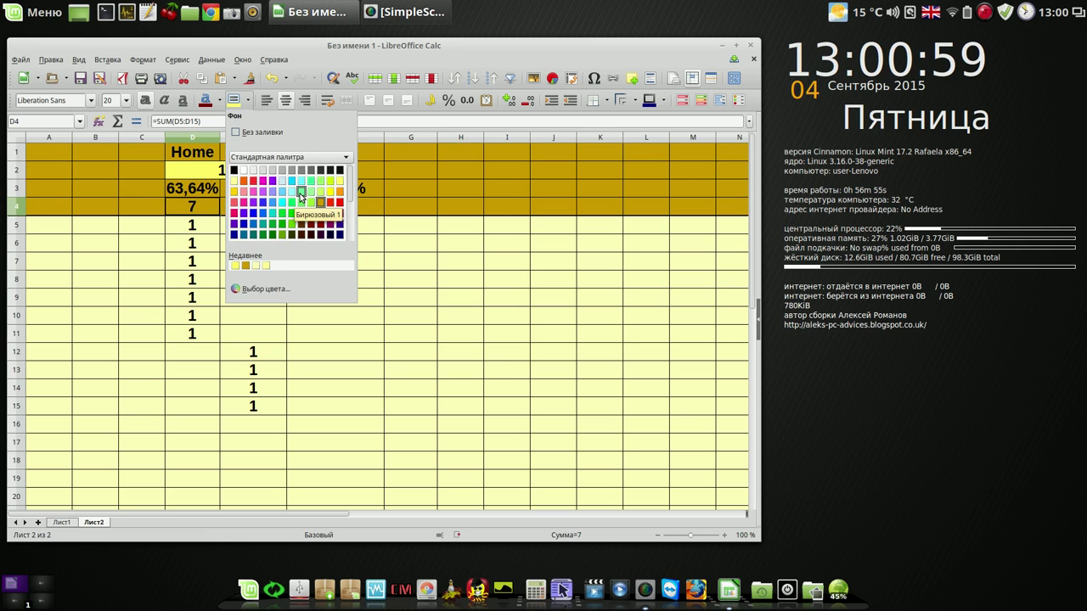
click(300, 184)
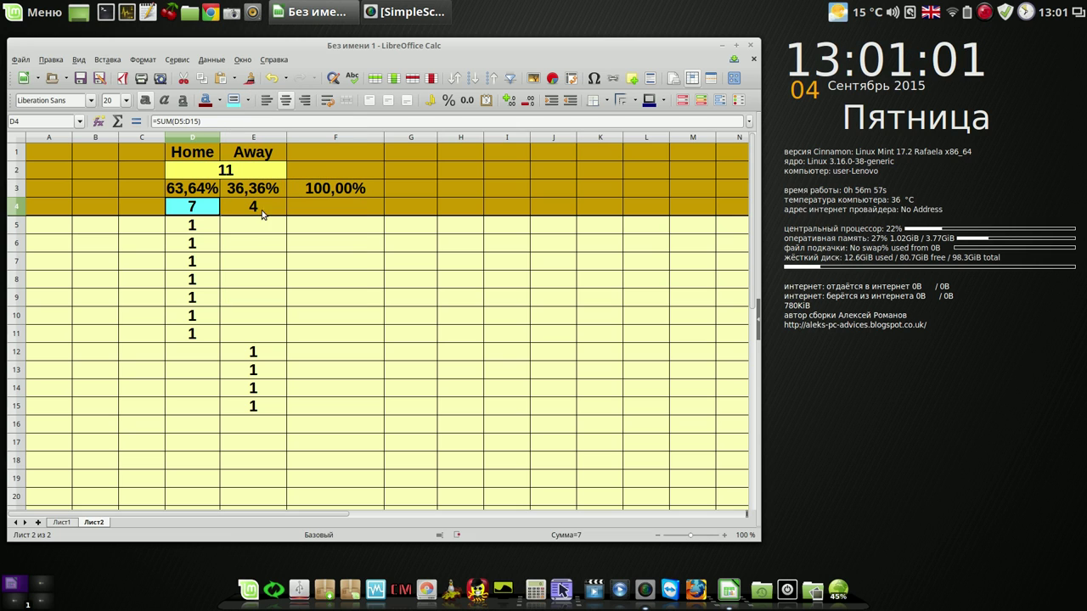
click(253, 207)
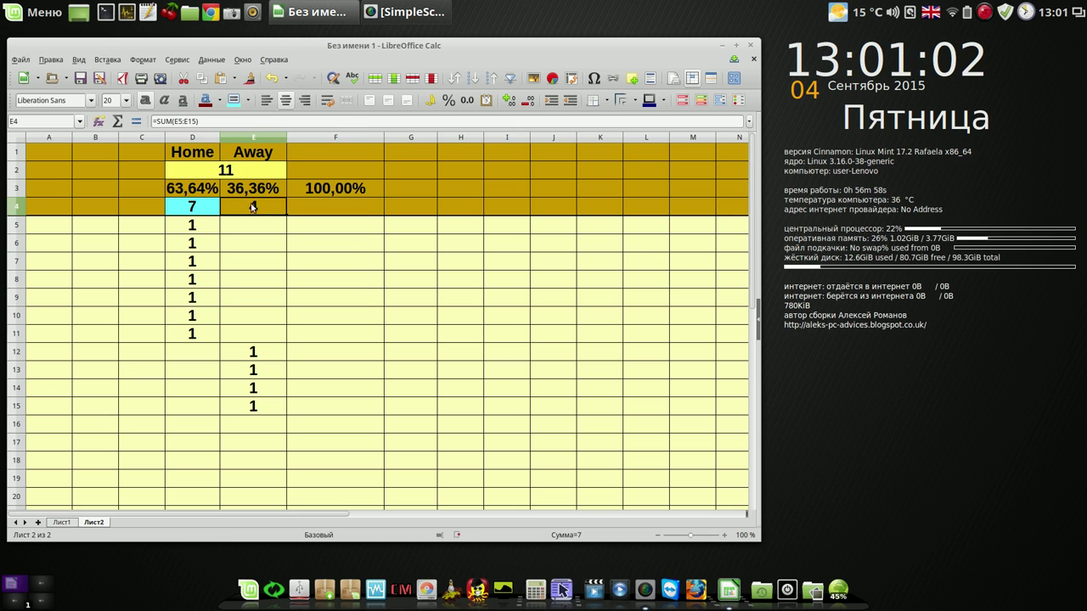
click(248, 100)
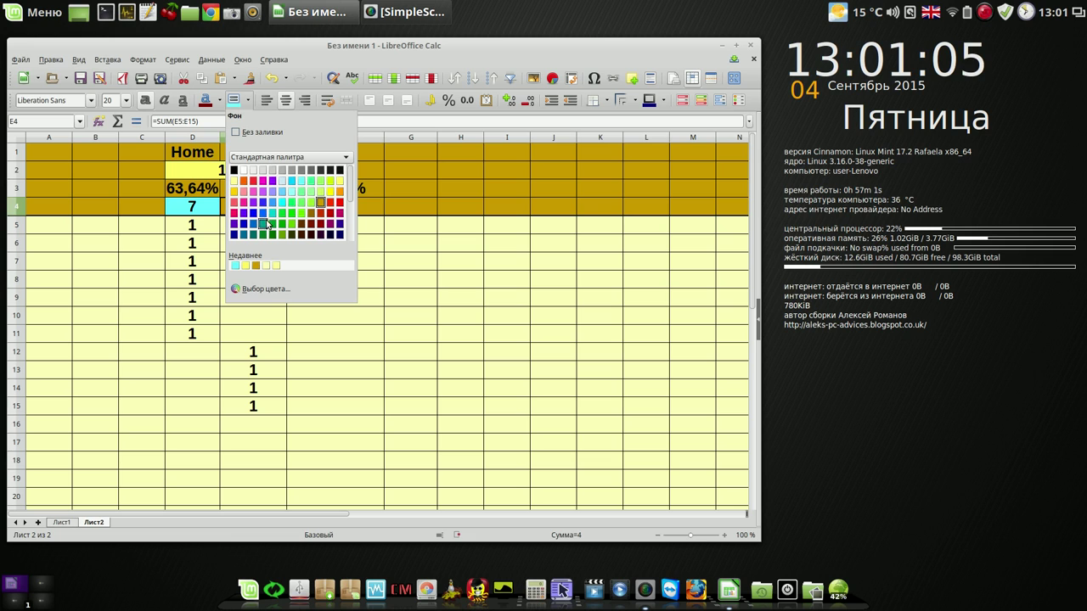
click(246, 193)
click(472, 192)
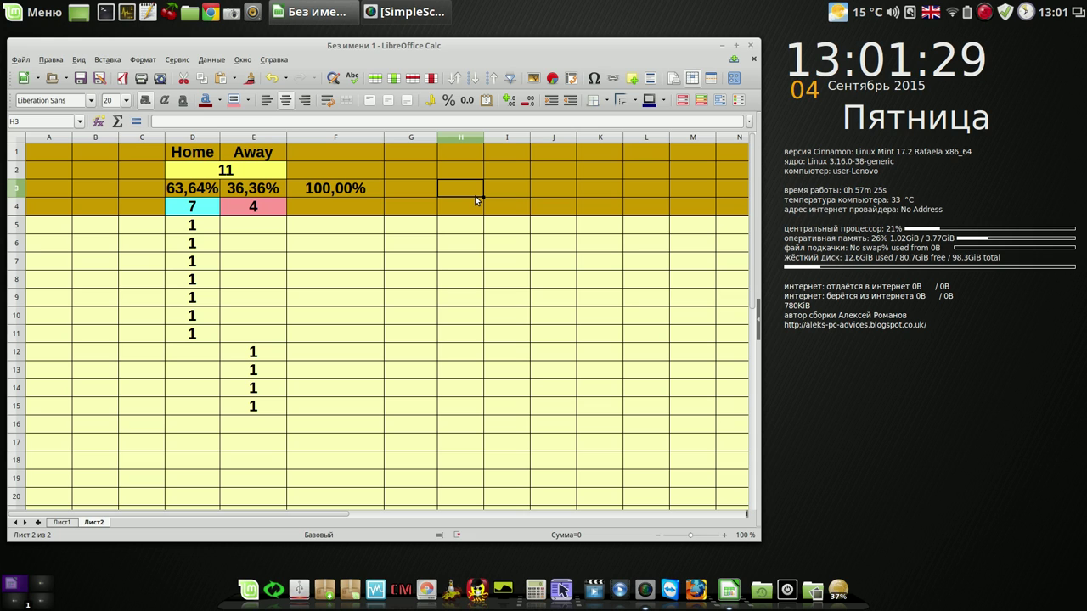
- Fill the Home column with the value 1 in each cell from D16 down to D191
click(208, 427)
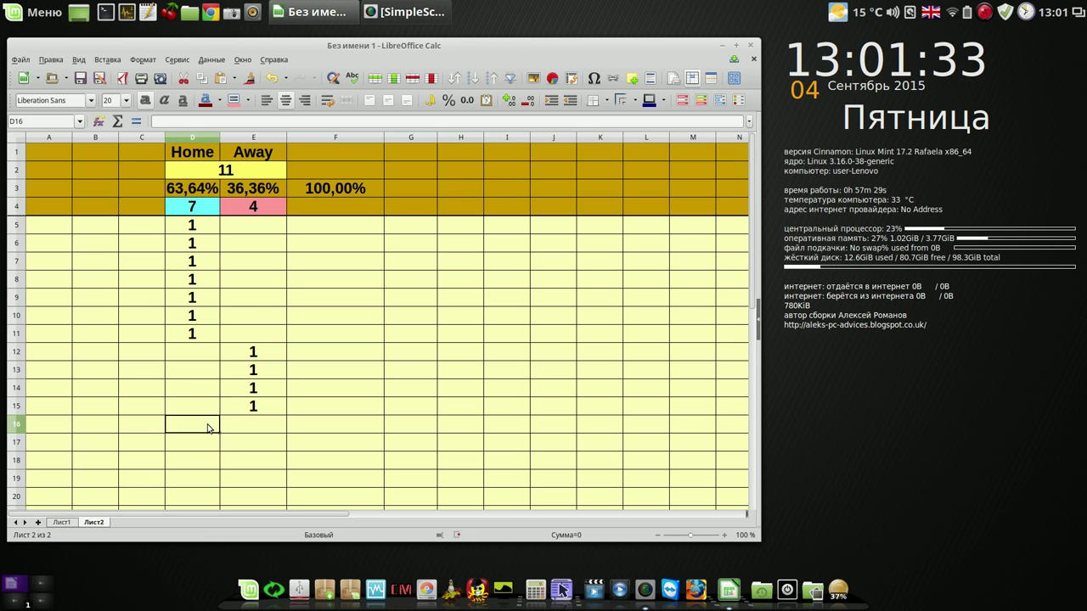
text(1)
key(Return)
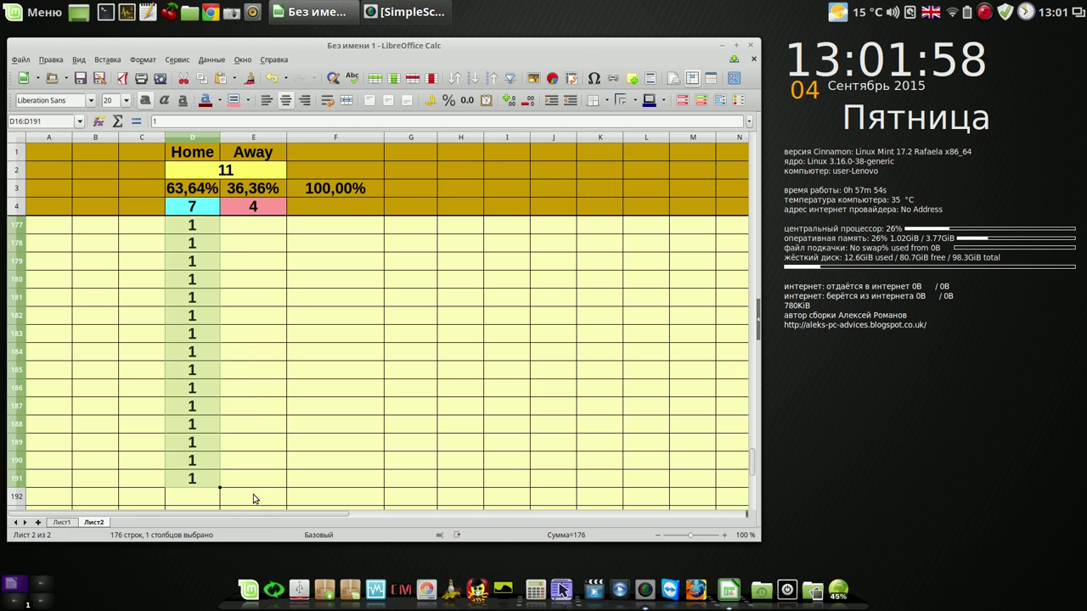
- Enter 1 in E192 and E193 of the Away column and fill the value down to E210
click(253, 495)
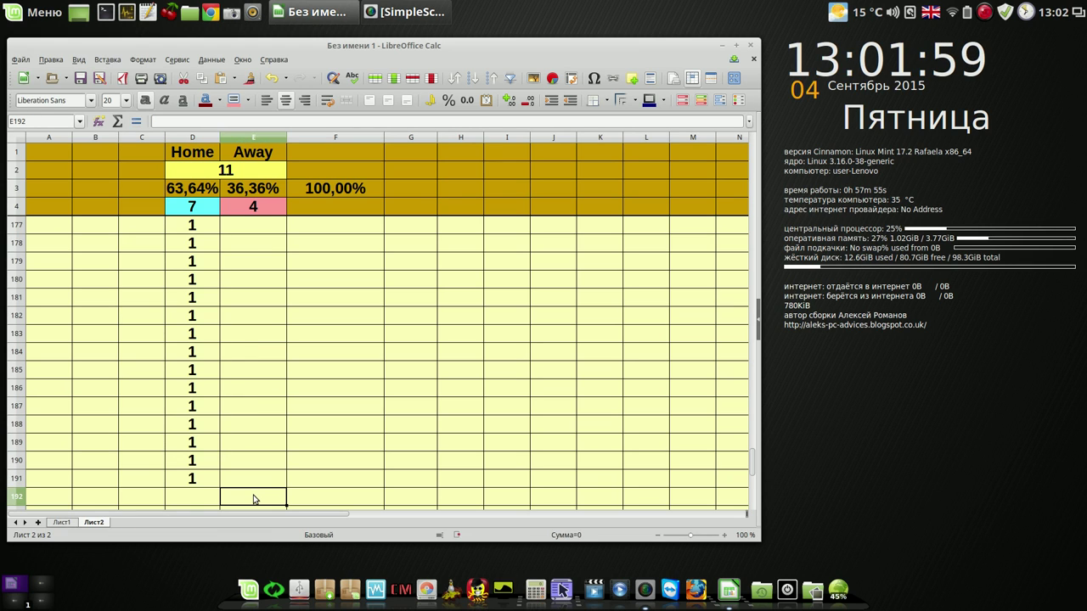
text(1)
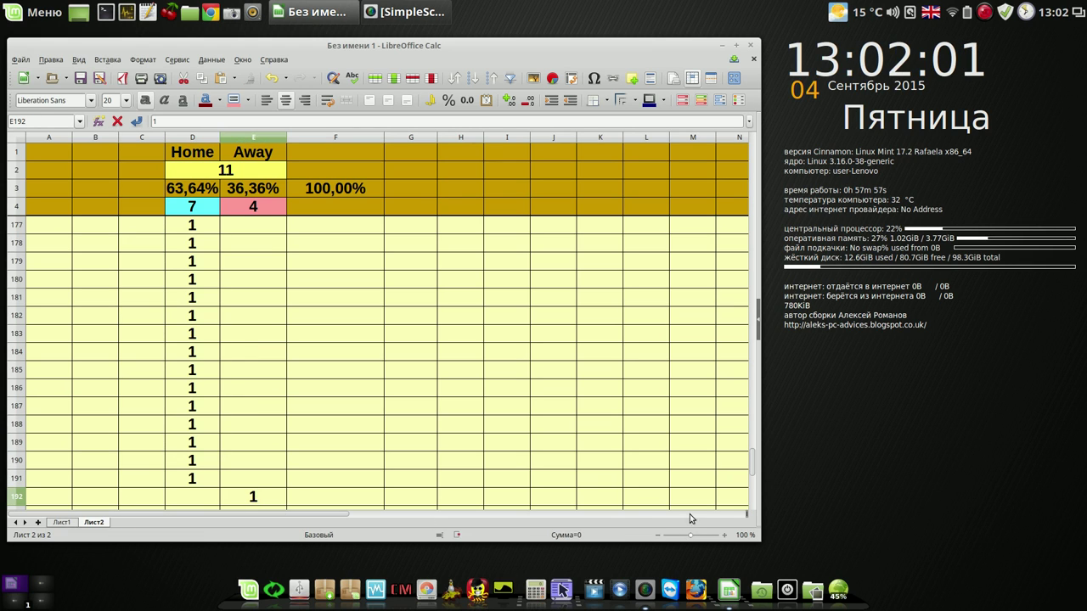
click(752, 501)
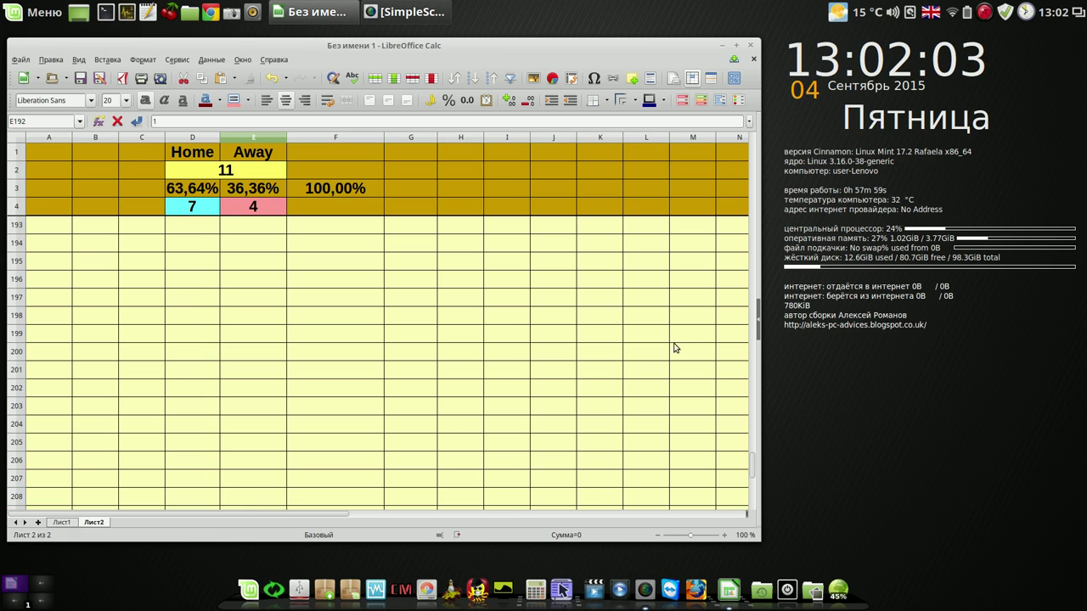
click(752, 164)
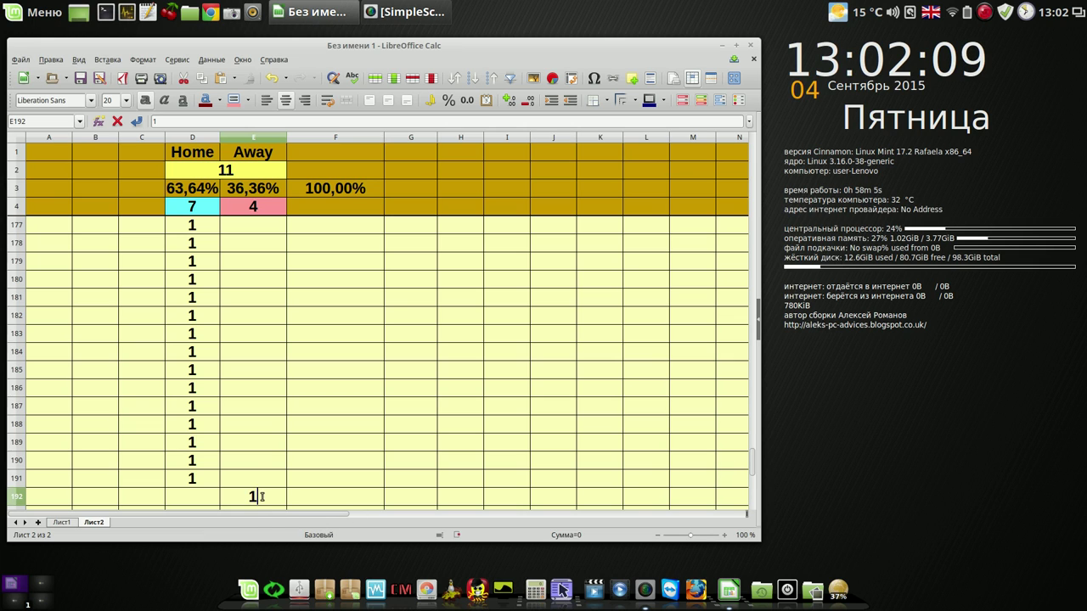
key(Return)
text(1)
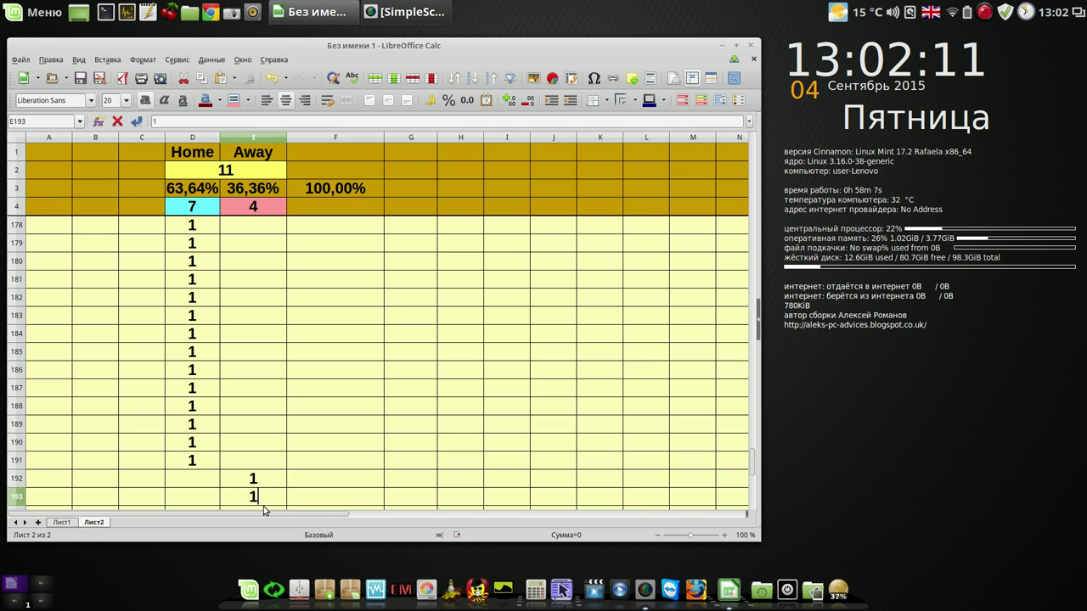
key(Return)
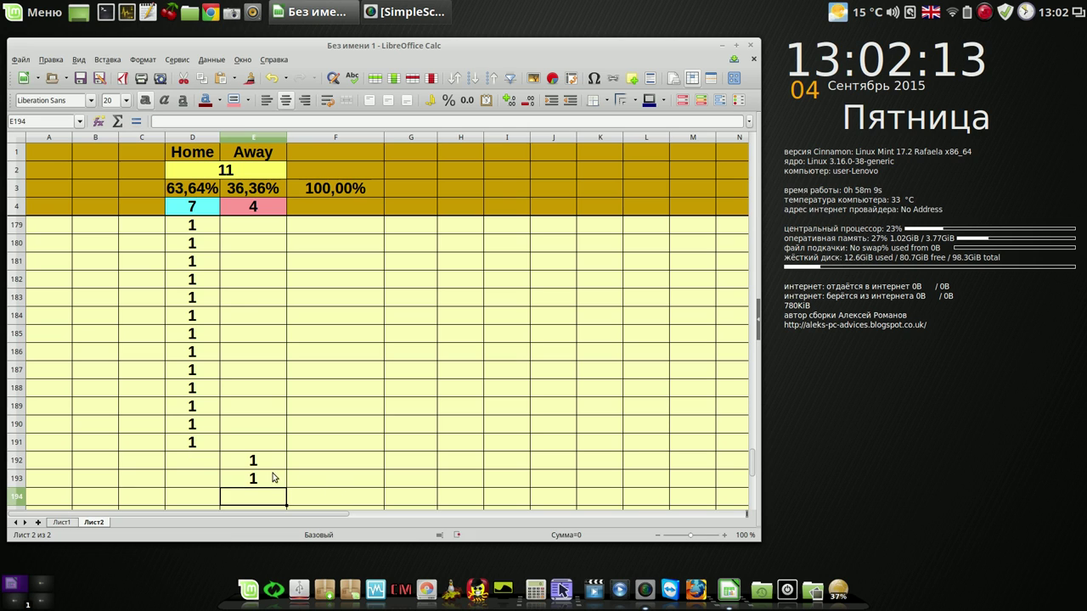
drag(252, 459, 325, 504)
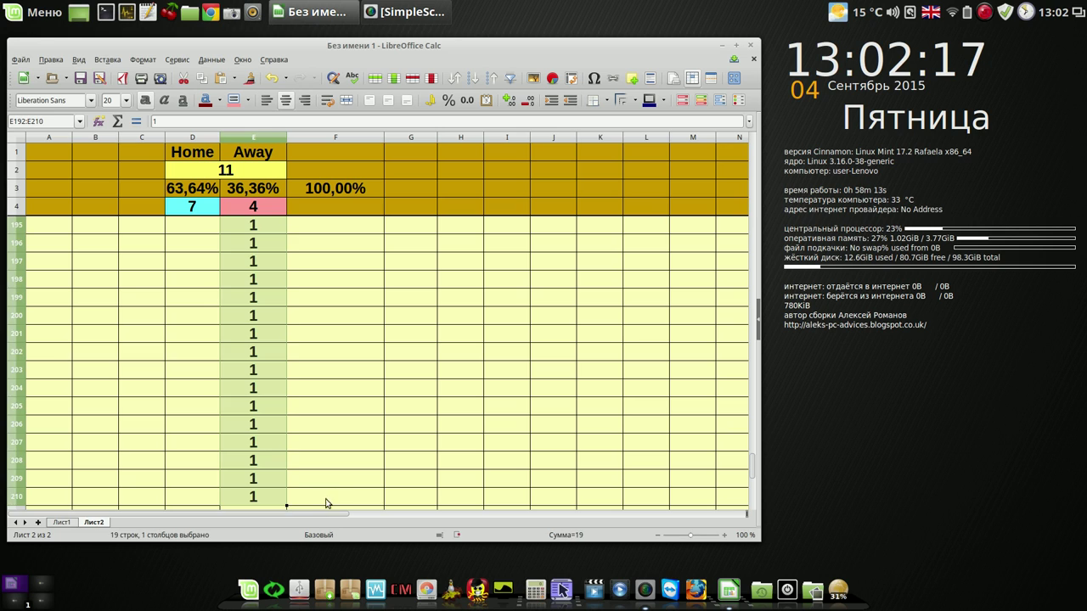
click(338, 485)
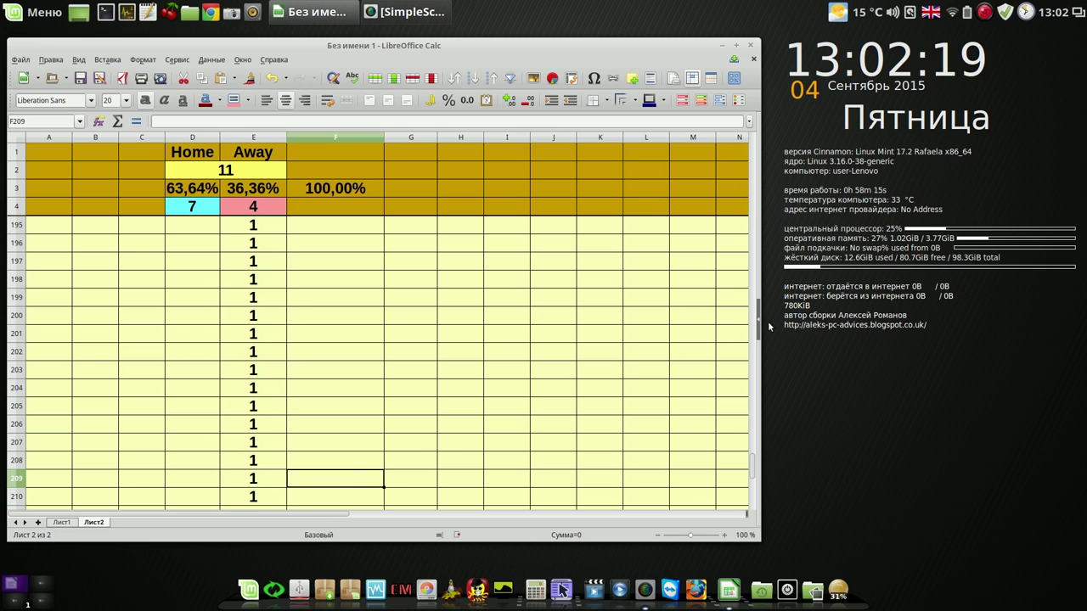
- Inspect the Home total's formula range in D4 and locate the last filled row of the Home/Away data
click(754, 140)
drag(755, 140, 754, 141)
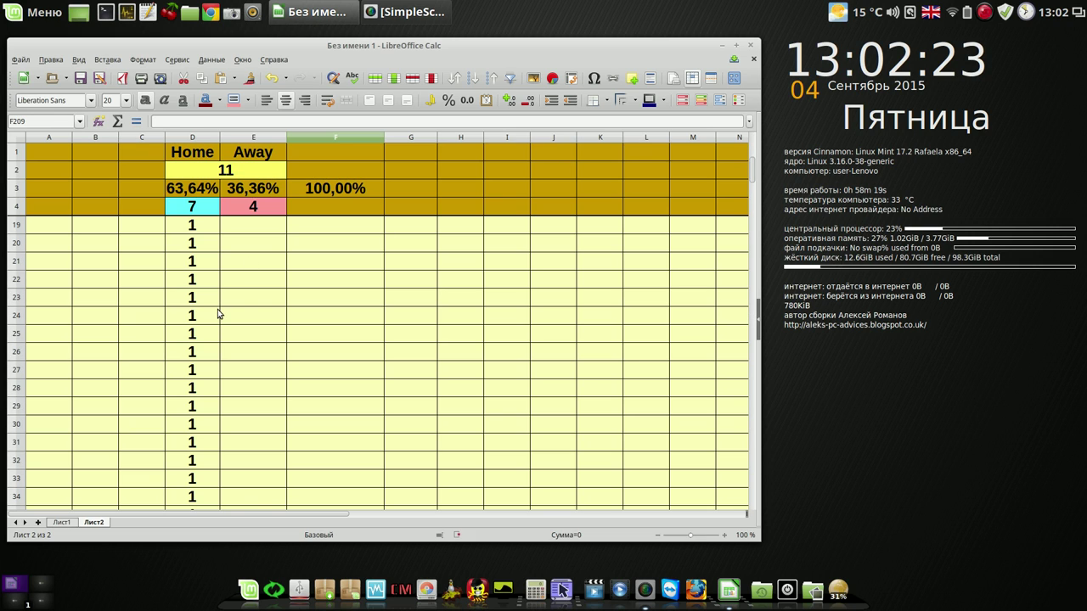
click(198, 209)
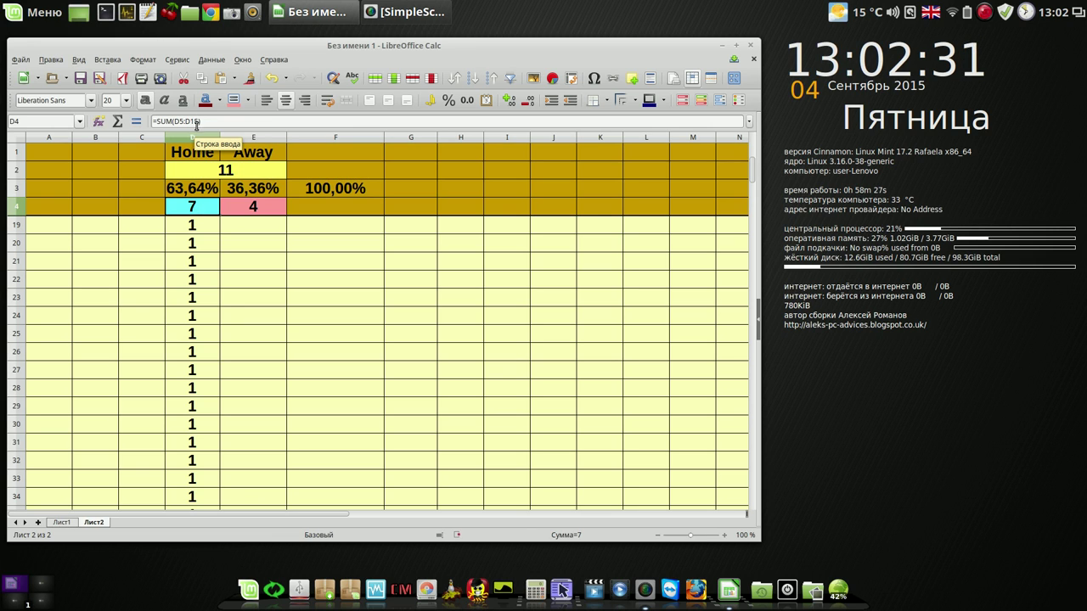
drag(753, 167, 757, 219)
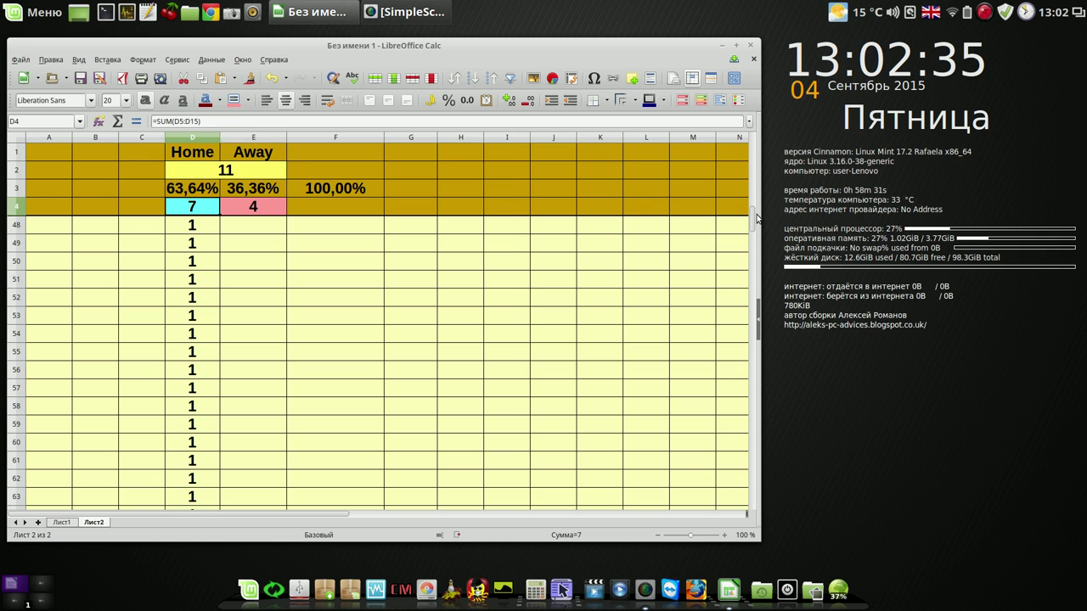
click(756, 477)
click(753, 488)
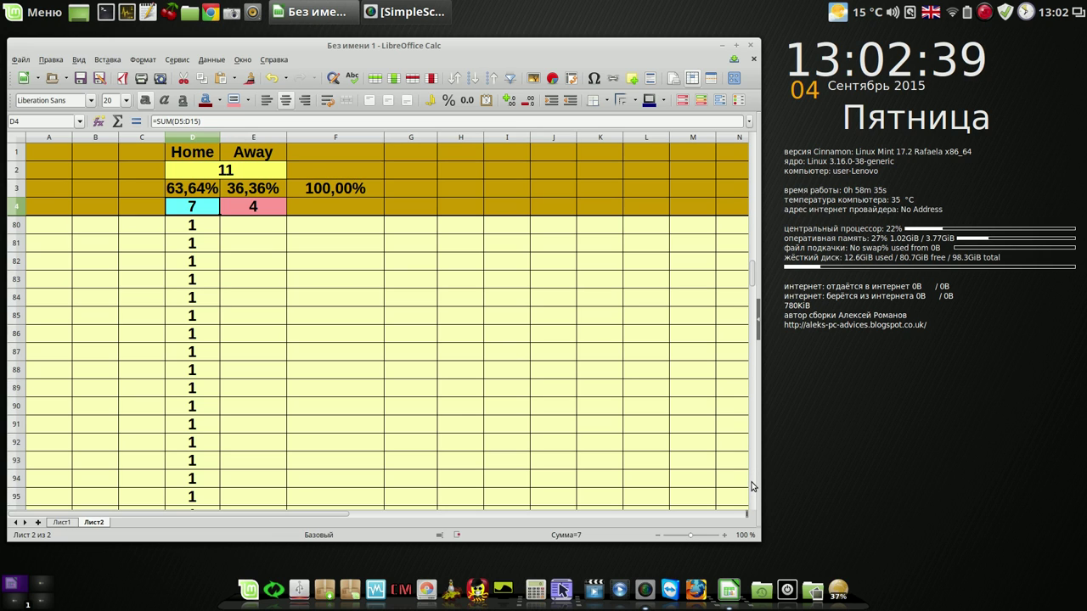
click(752, 486)
click(753, 486)
click(753, 486)
click(753, 486)
click(753, 485)
click(754, 486)
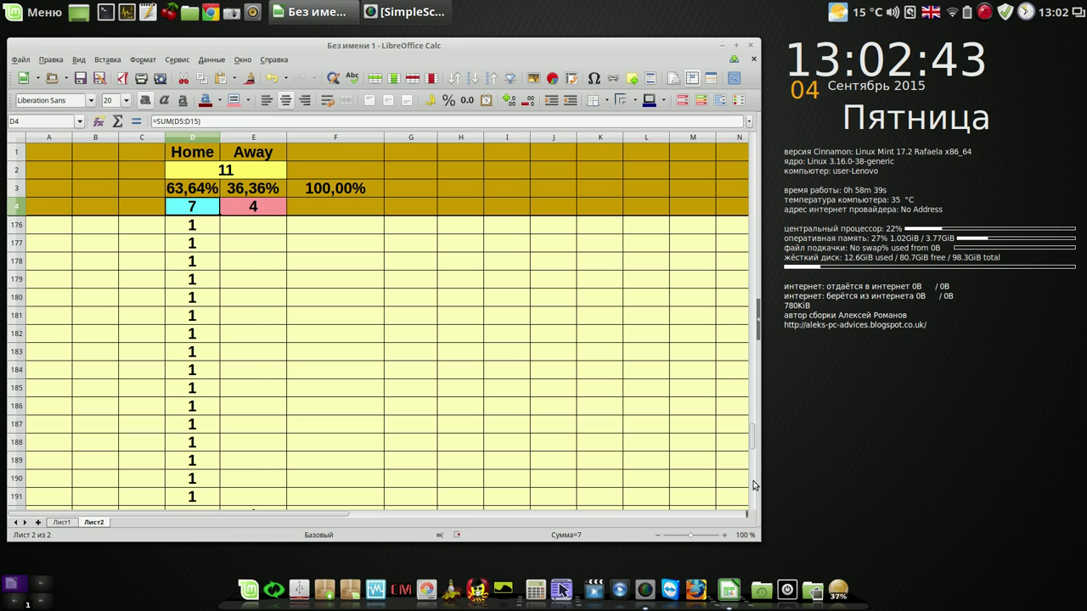
click(753, 485)
click(754, 486)
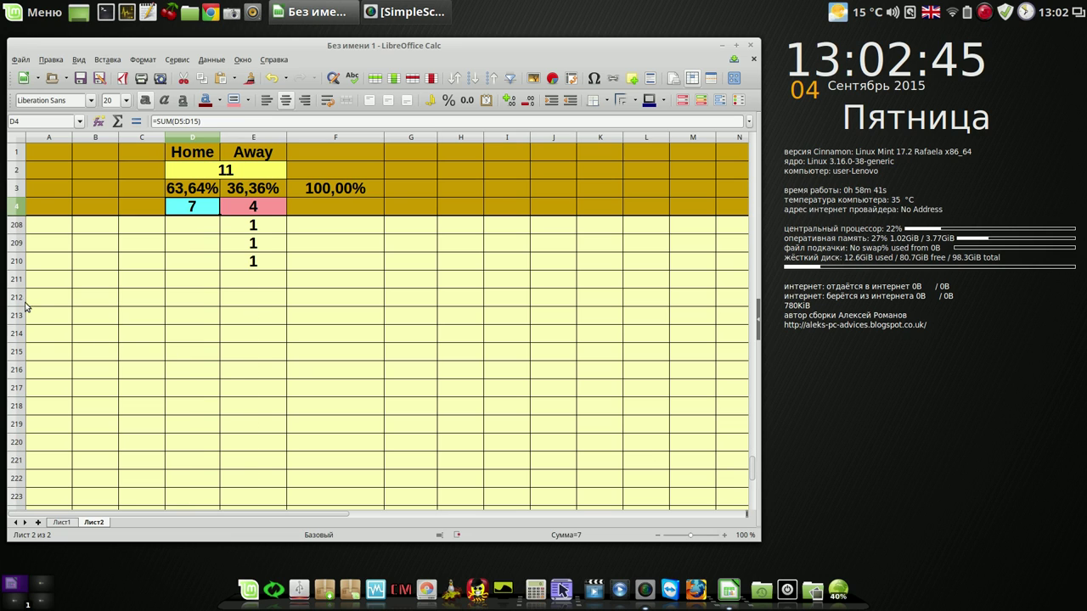
click(18, 267)
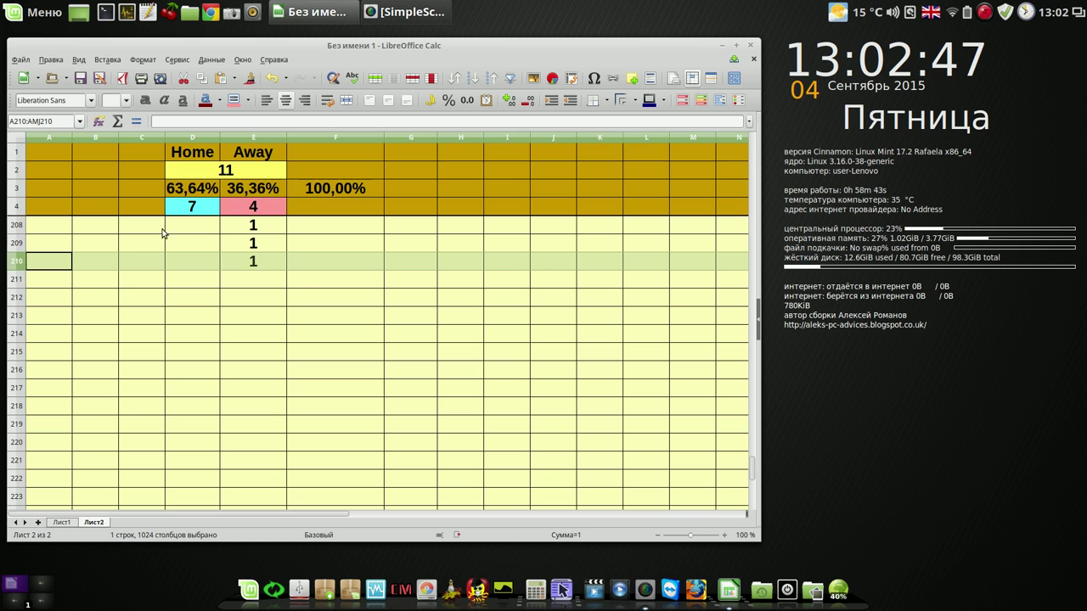
- Try to extend the SUM range of the Home total in D4 to D210
click(201, 209)
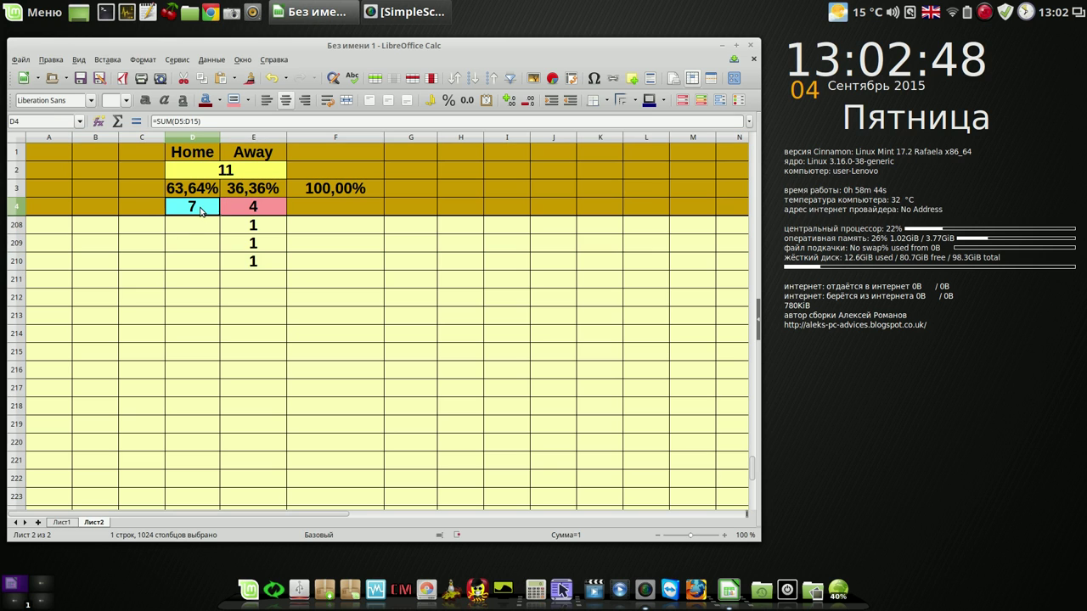
click(197, 121)
key(BackSpace)
key(BackSpace)
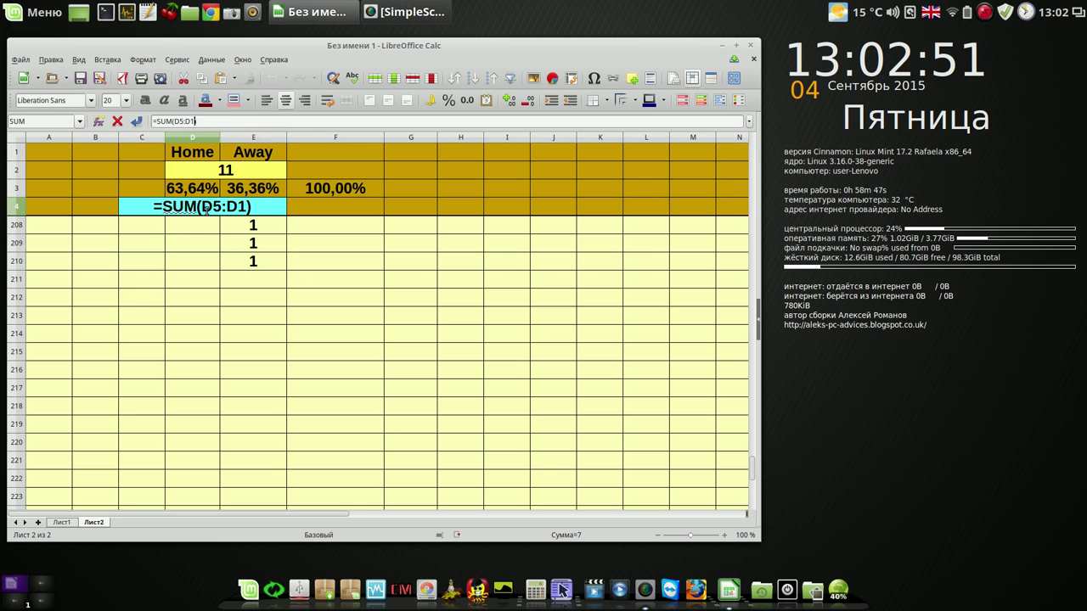
text(210)
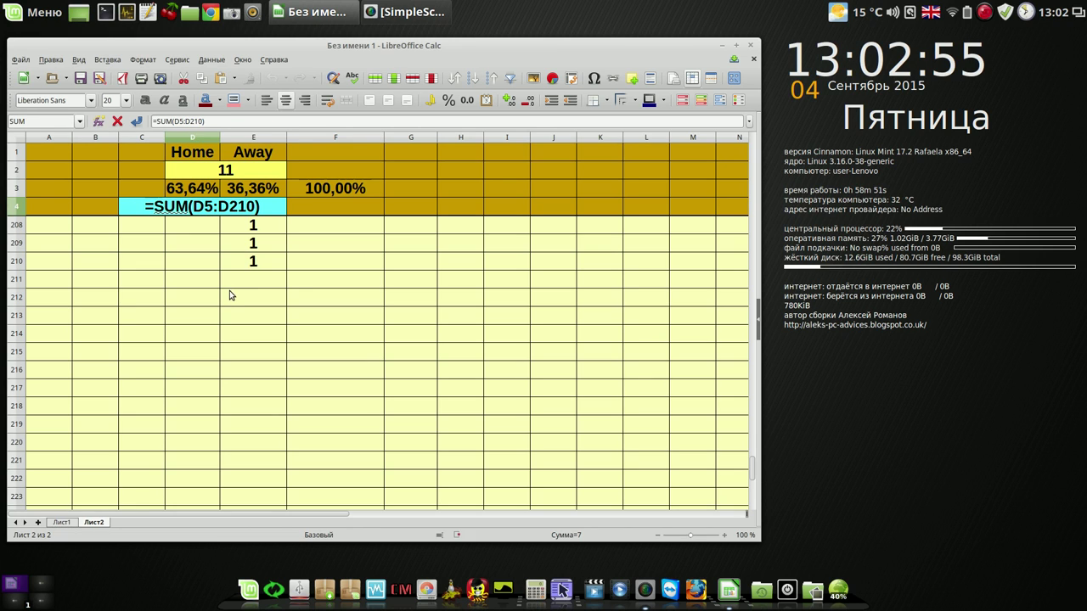
click(229, 295)
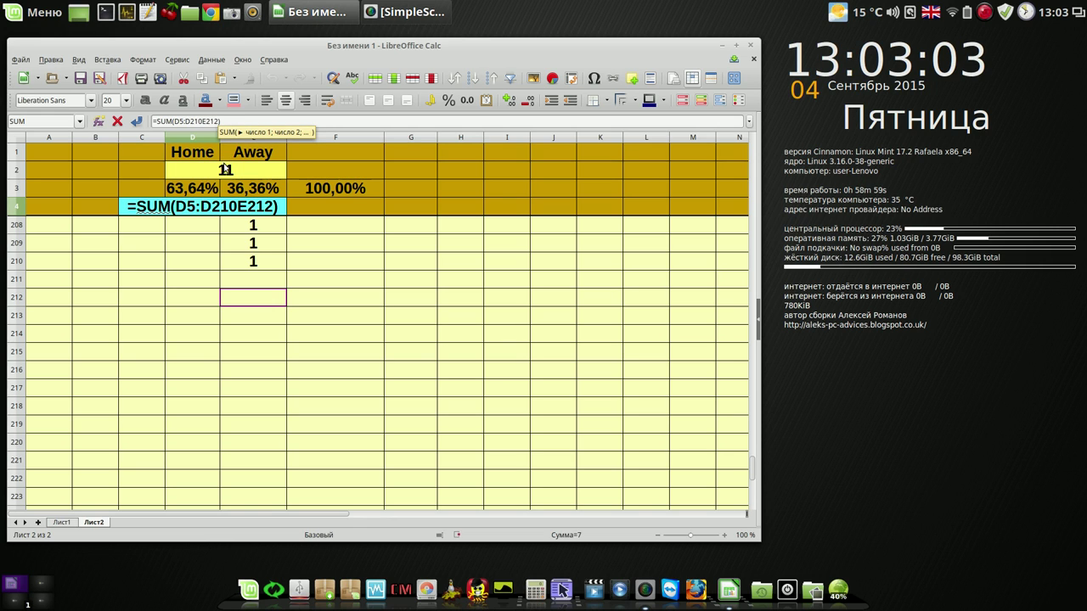
key(BackSpace)
text(0)
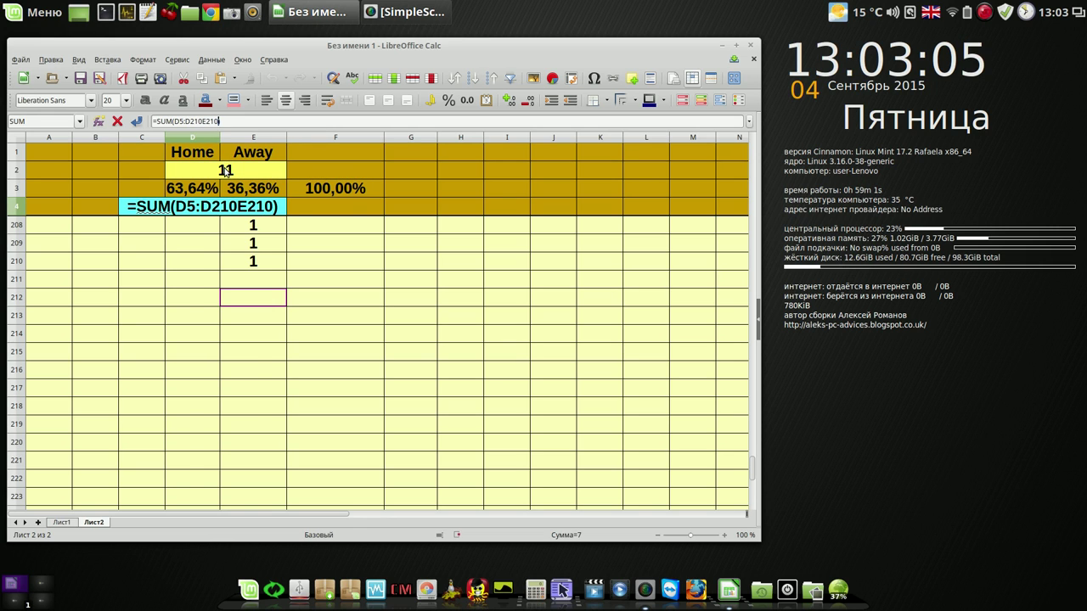
key(Return)
- Fit column D's width to its contents and undo both that widening and the formula change in D4
click(201, 138)
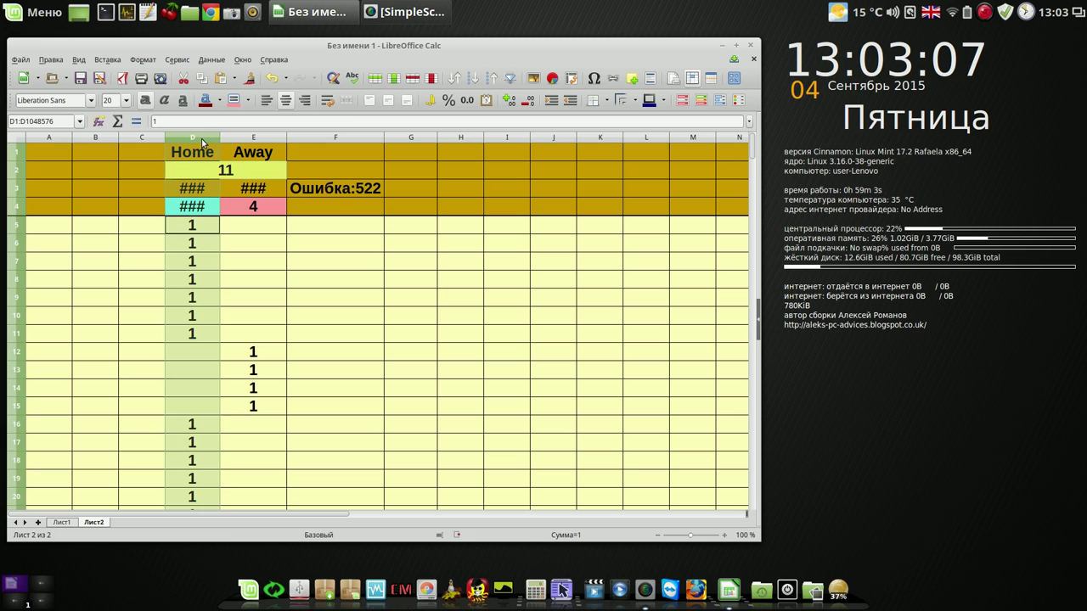
double_click(220, 135)
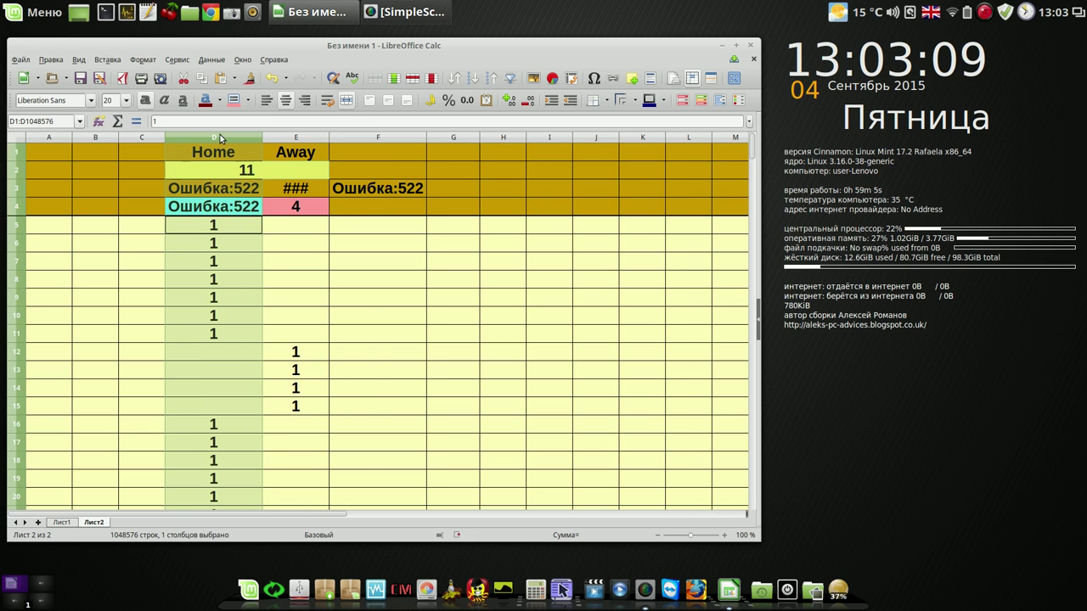
click(215, 212)
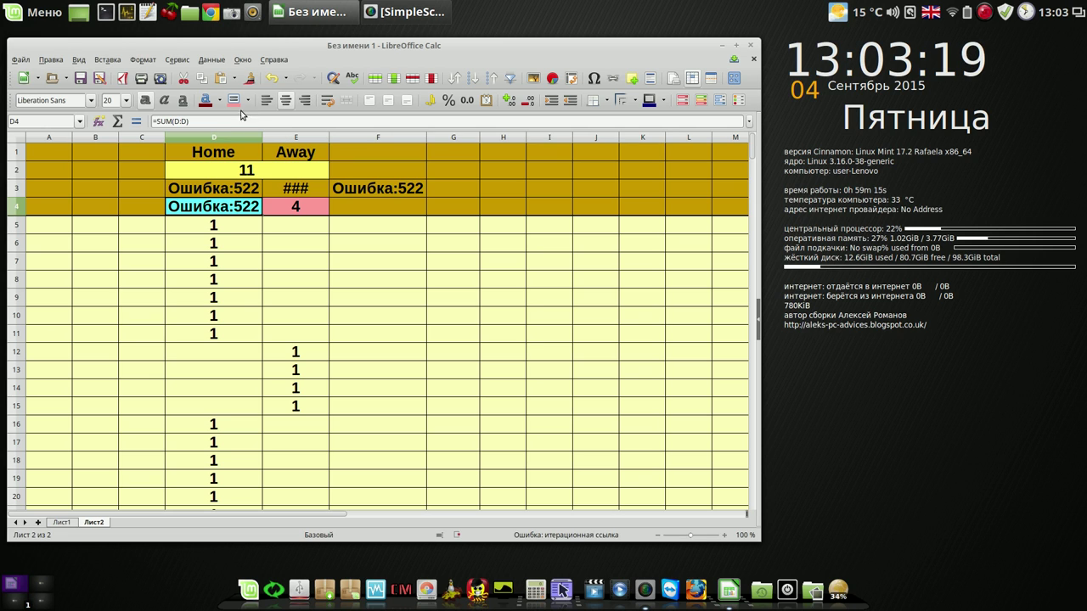
click(271, 79)
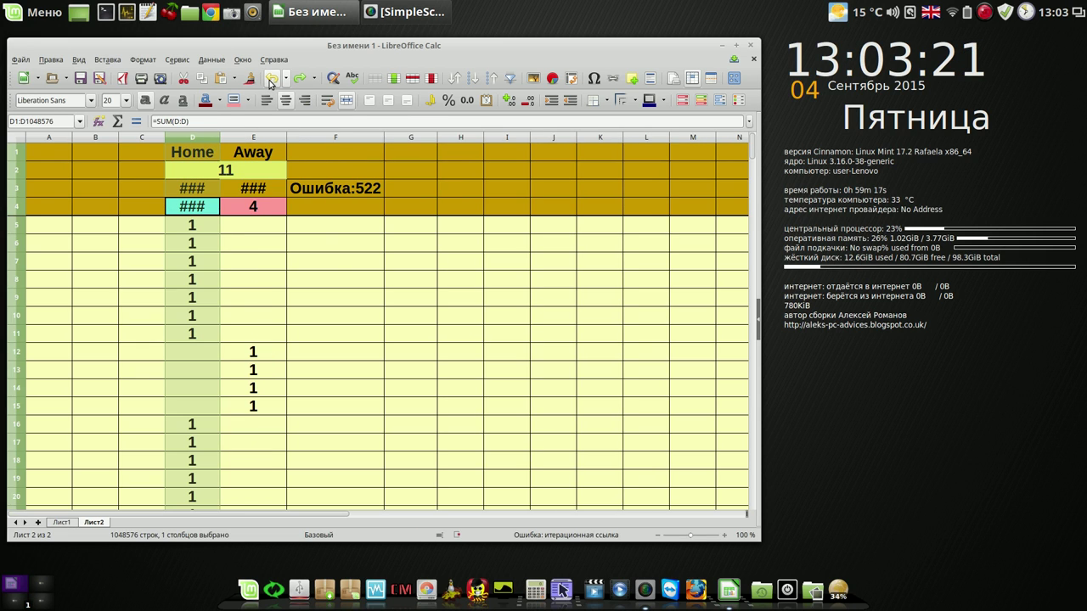
click(271, 79)
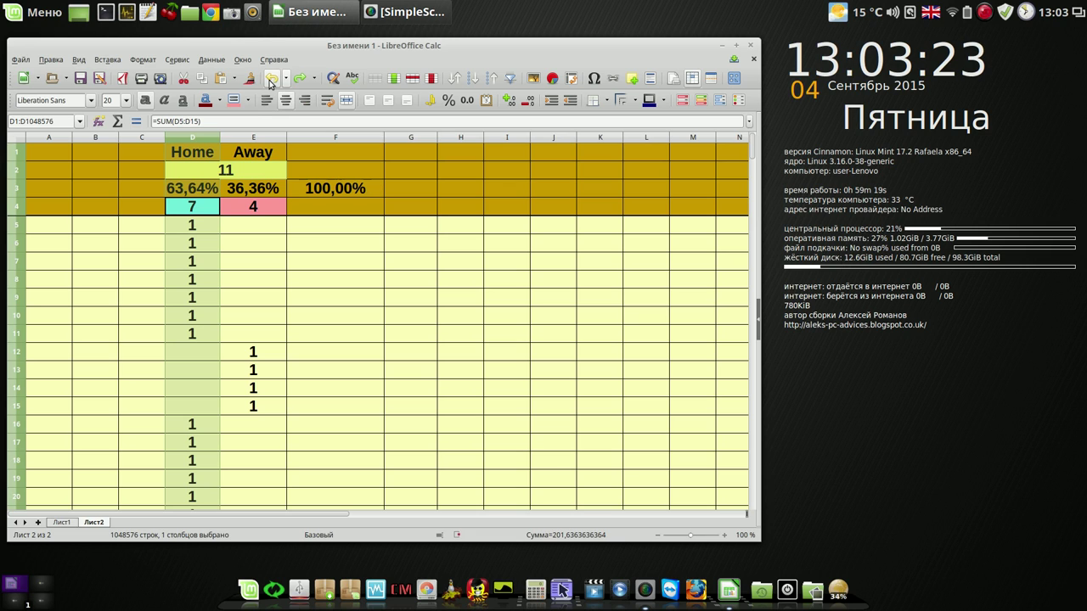
- Change the Home total formula in D4 to =SUM(D5:D210)
click(199, 122)
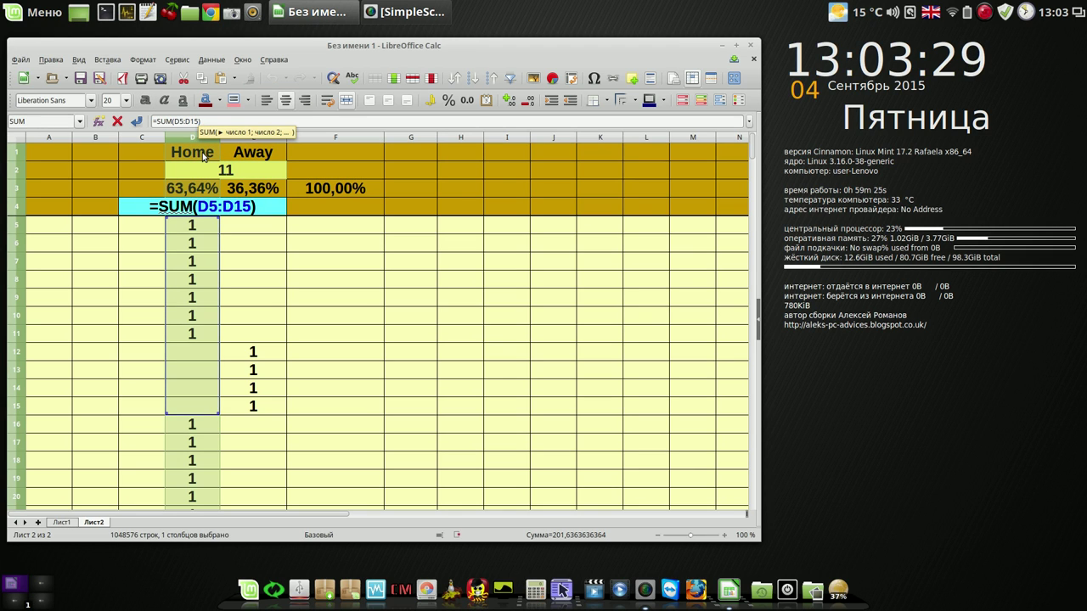
key(BackSpace)
key(BackSpace)
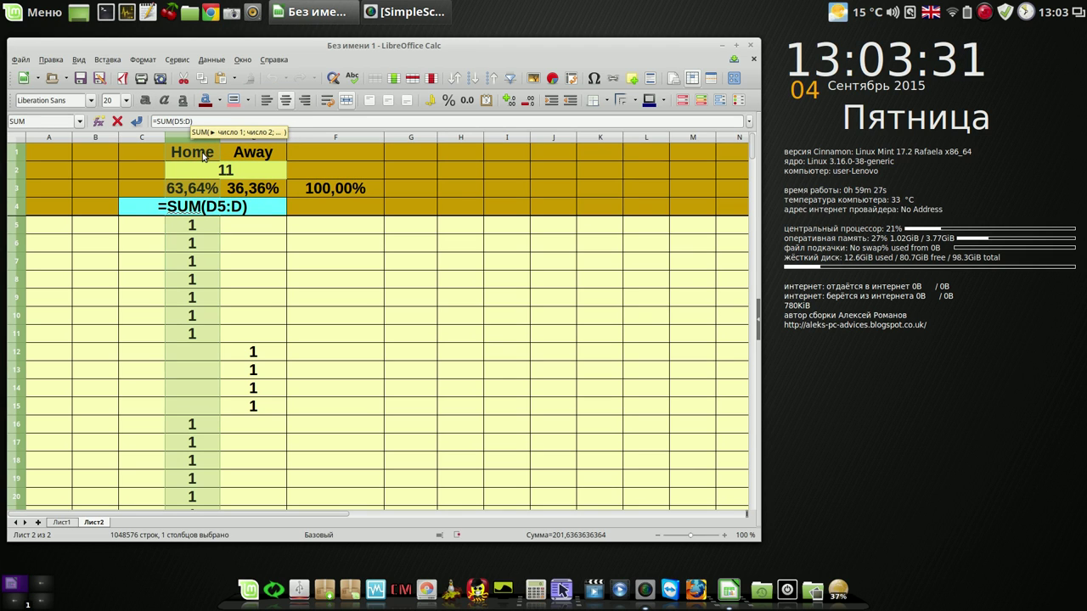
text(210)
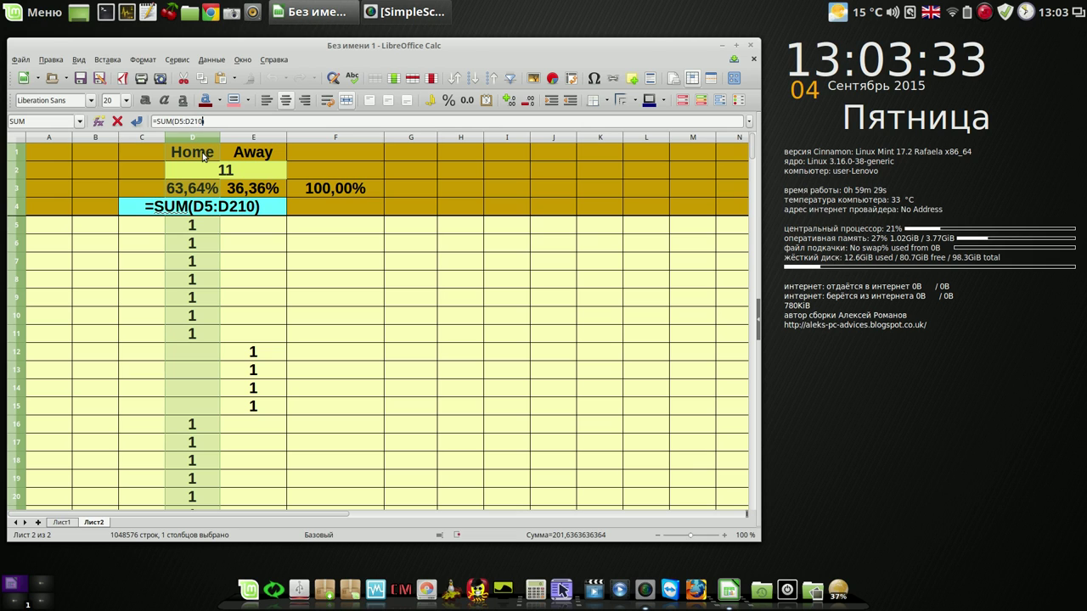
key(Return)
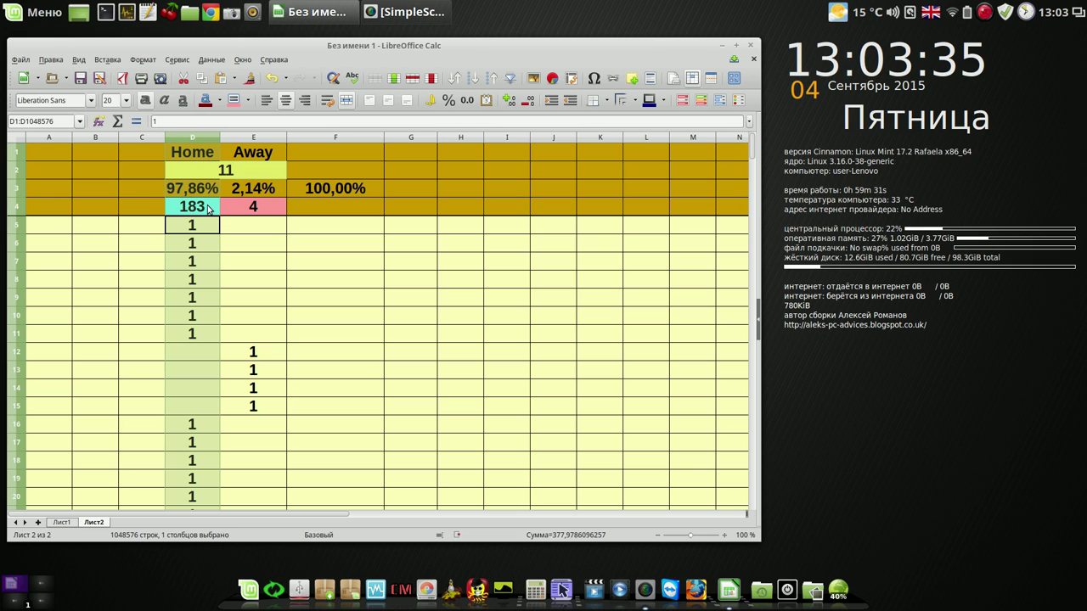
click(209, 209)
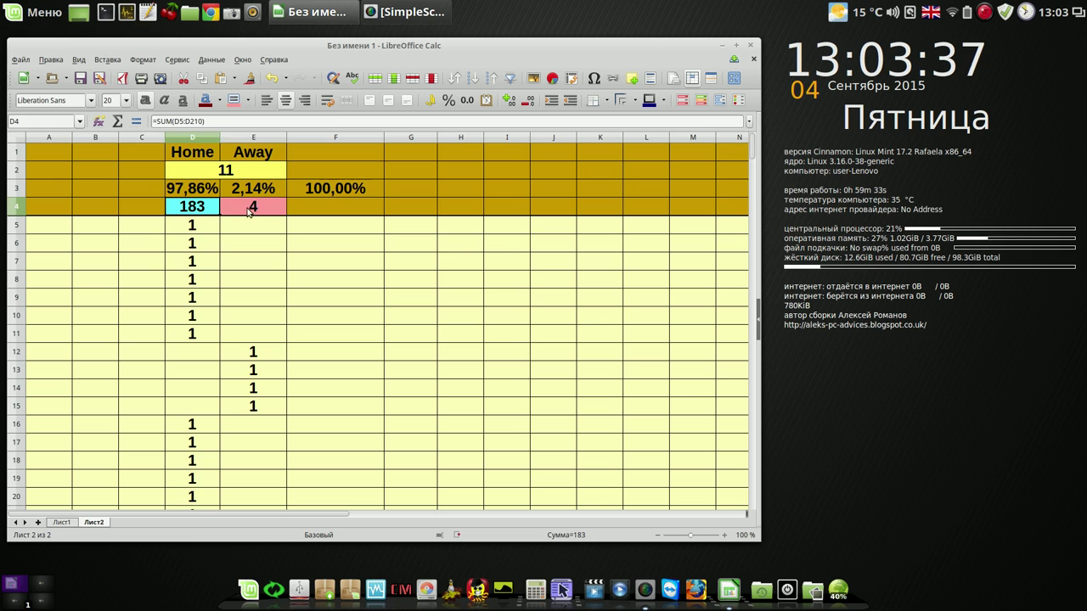
- Change the Away total formula in E4 to =SUM(E5:E210)
click(250, 210)
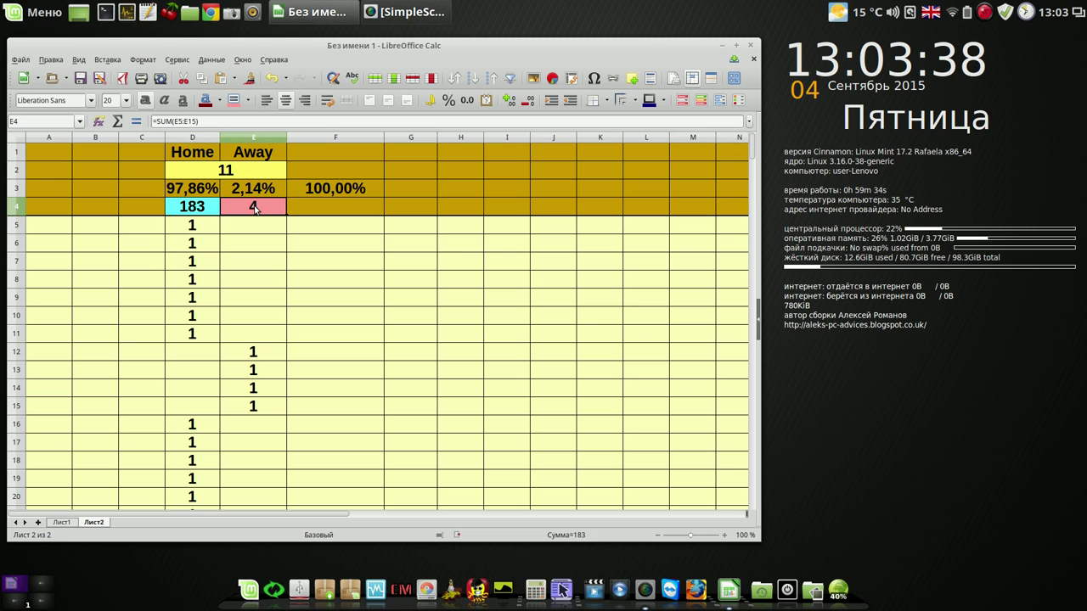
click(196, 122)
key(BackSpace)
key(BackSpace)
key(BackSpace)
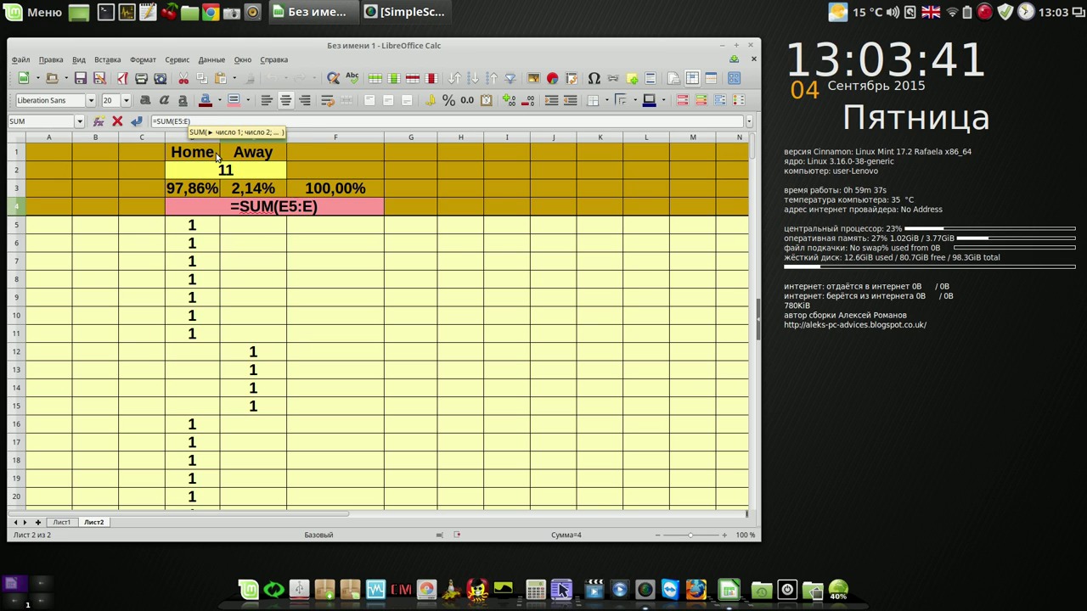
text(210)
key(Return)
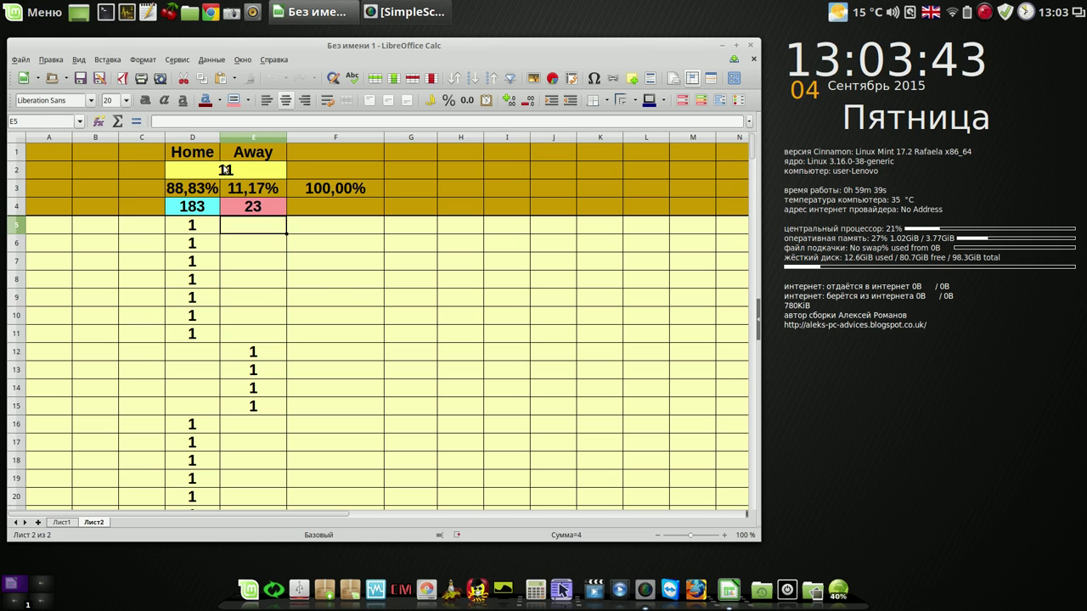
- Replace the merged overall total in D2 with the formula =SUM(D4:E4)
click(343, 297)
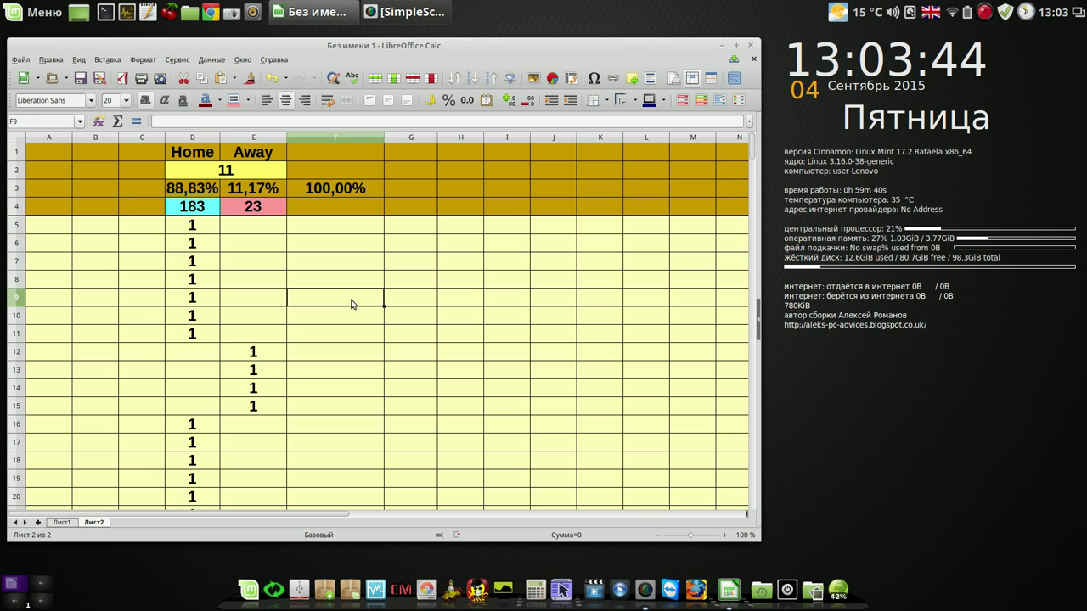
click(228, 170)
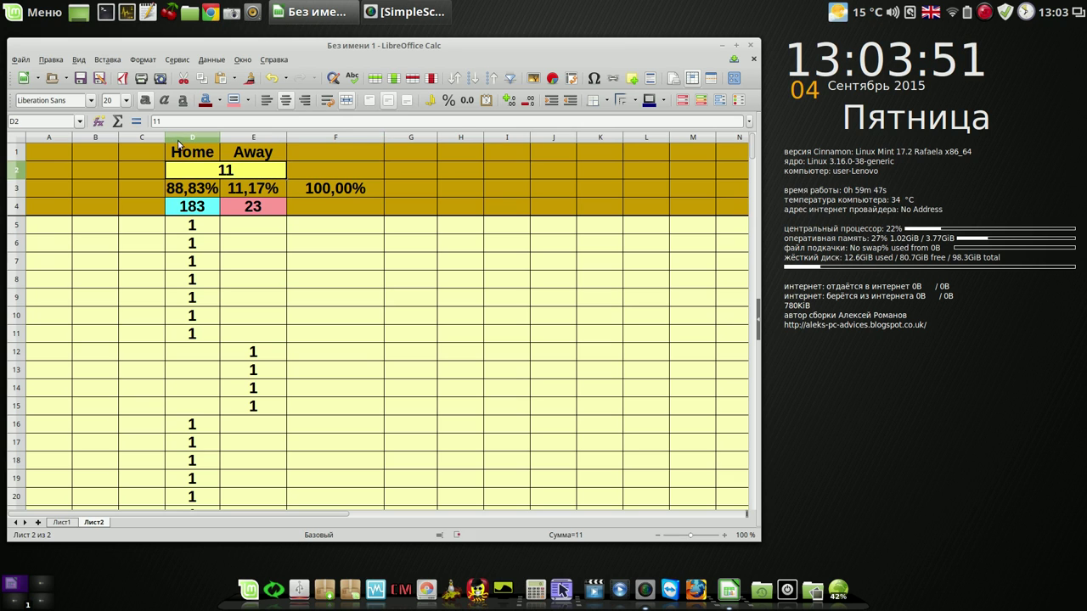
click(119, 121)
drag(199, 213, 240, 209)
key(Return)
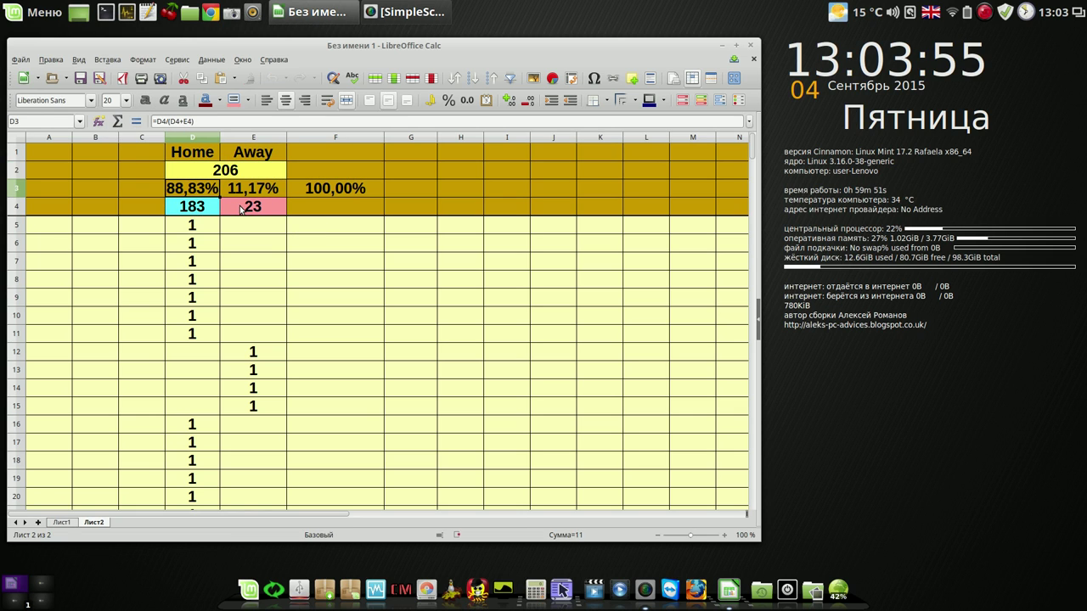
click(421, 174)
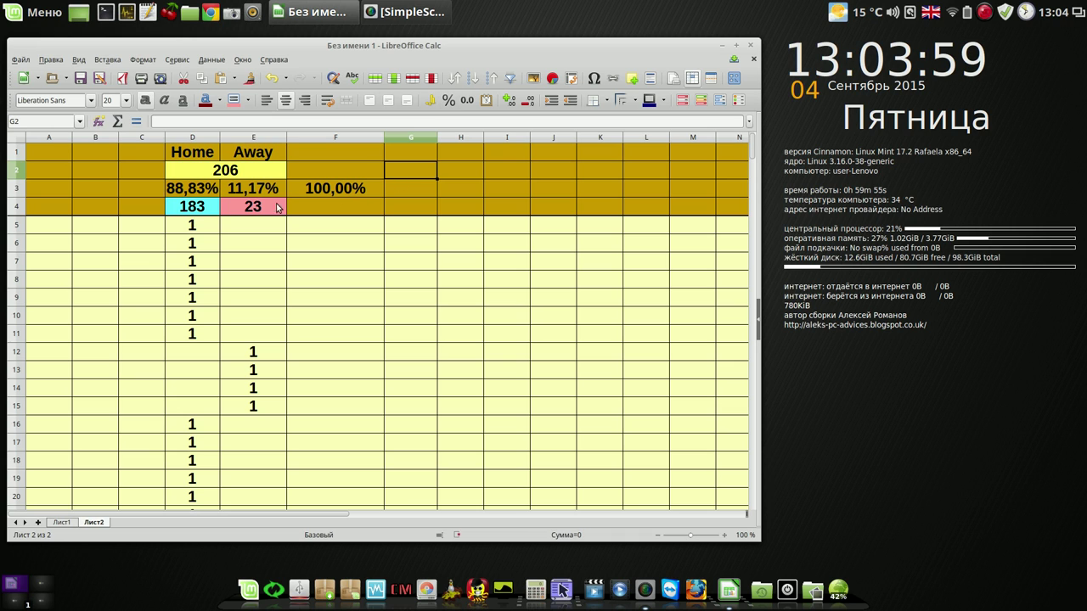
- Examine the Home and Away columns and the formulas behind their percentages, totals and the merged overall total
click(196, 192)
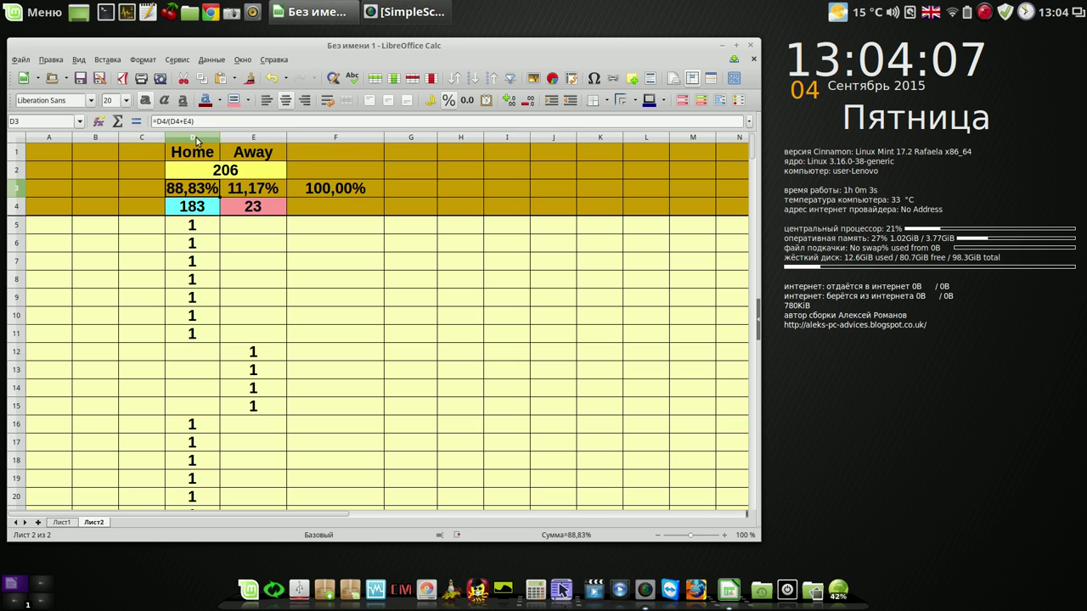
click(196, 141)
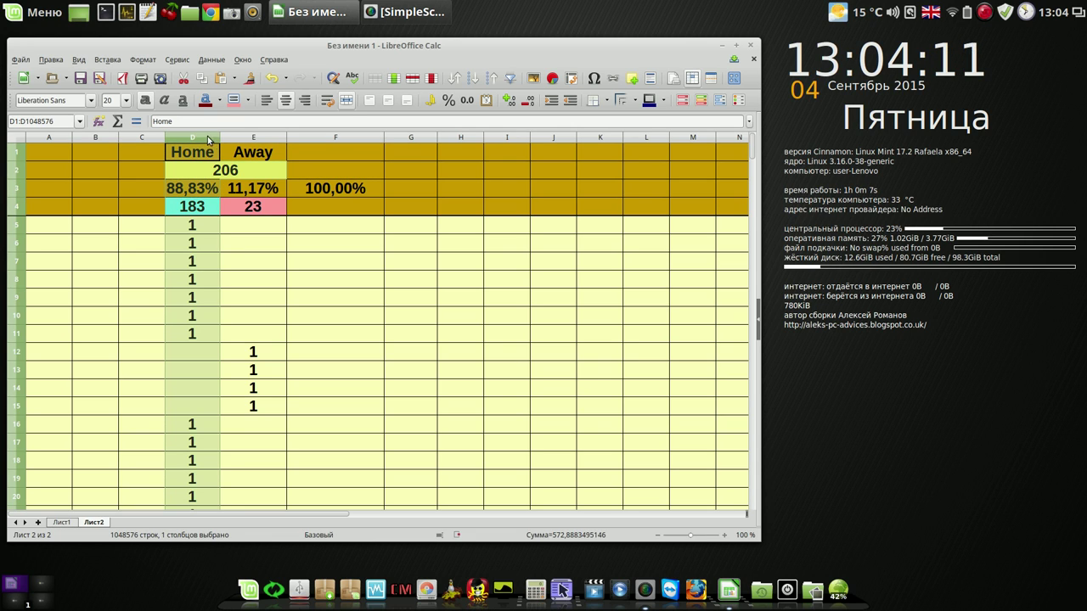
click(252, 136)
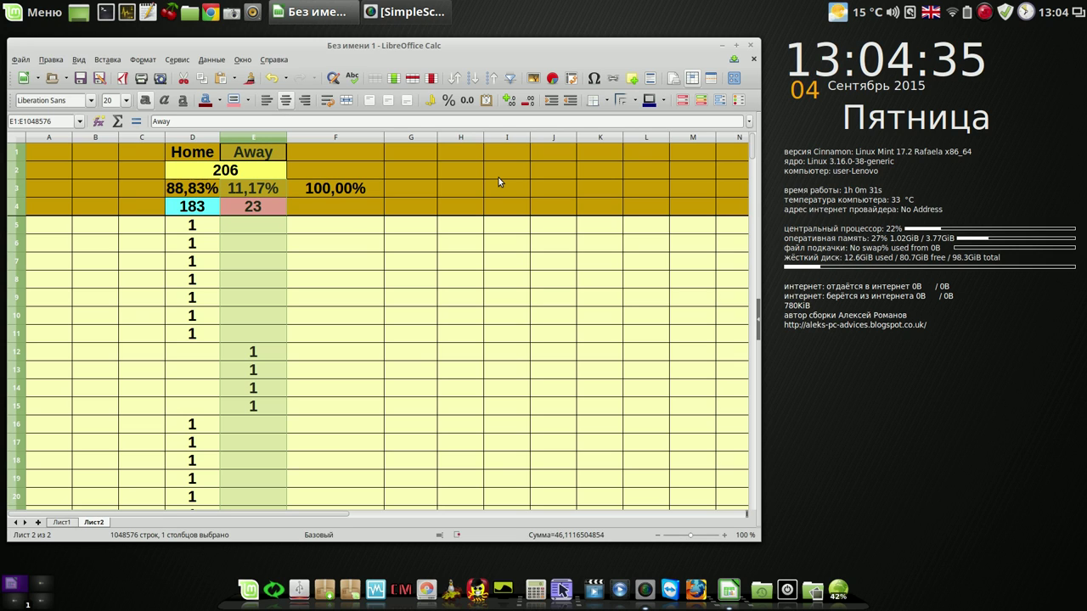
click(186, 194)
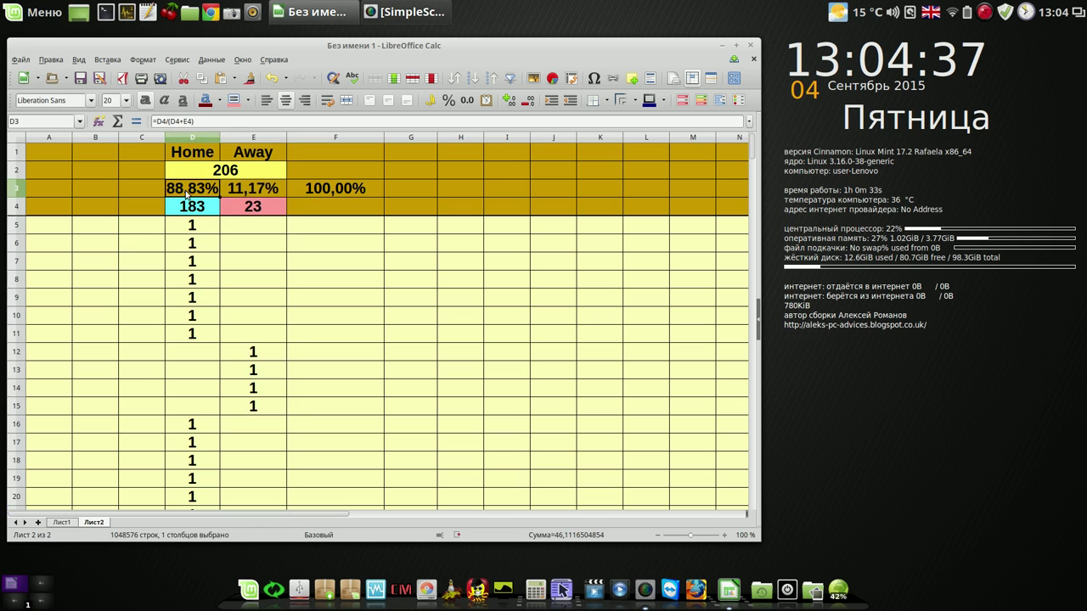
click(250, 192)
click(205, 211)
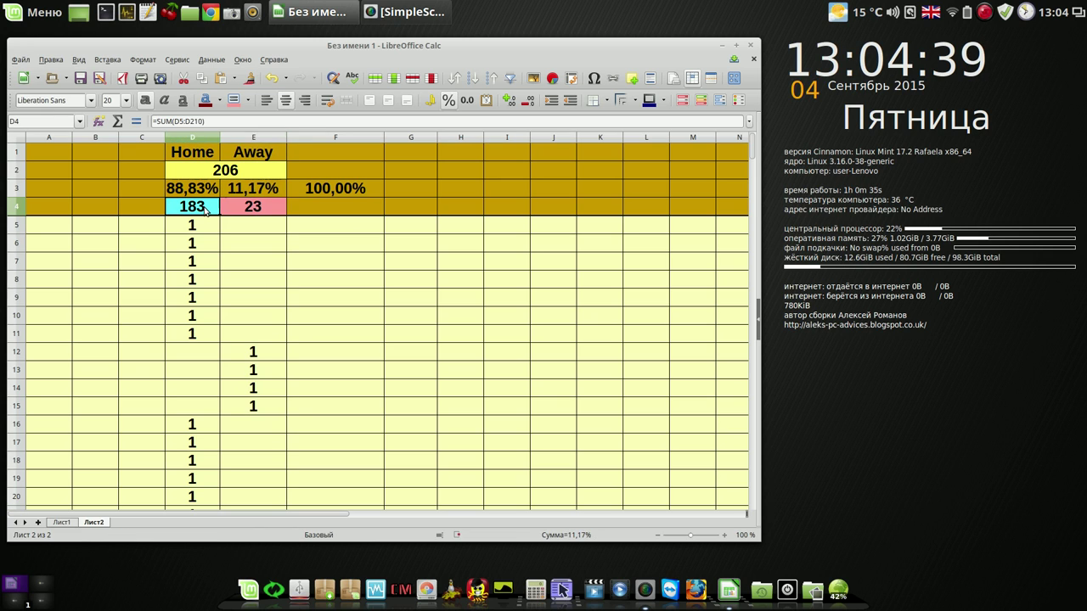
click(248, 213)
click(239, 178)
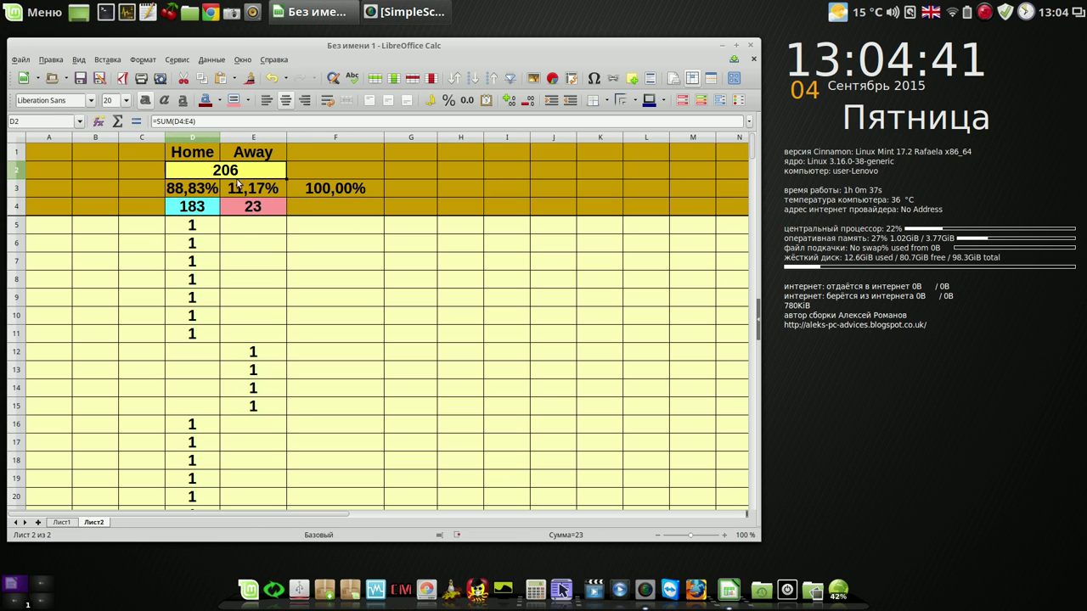
click(207, 212)
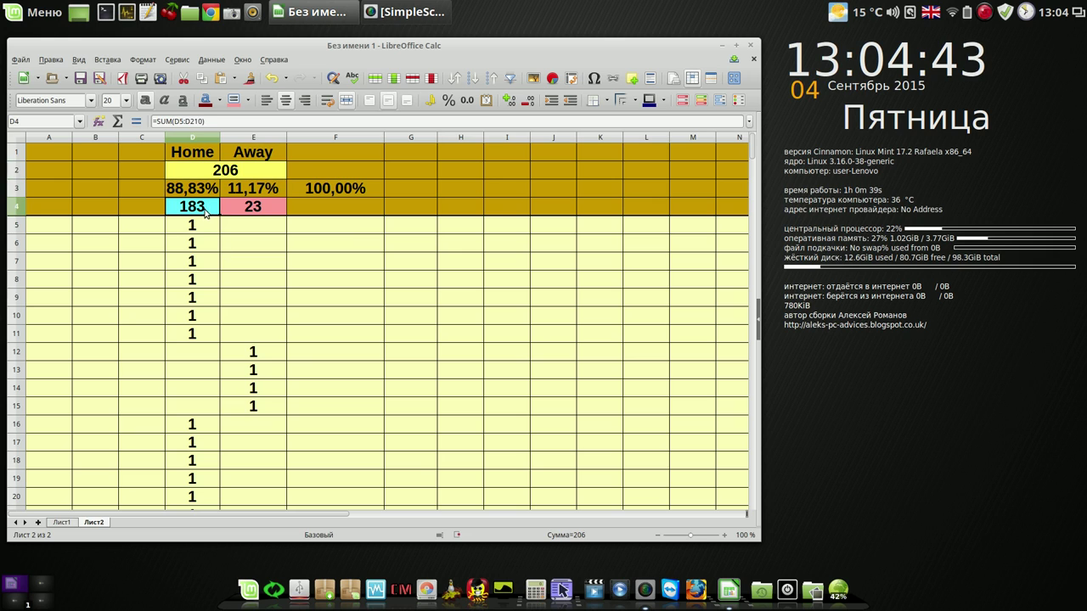
click(253, 209)
click(239, 178)
click(252, 192)
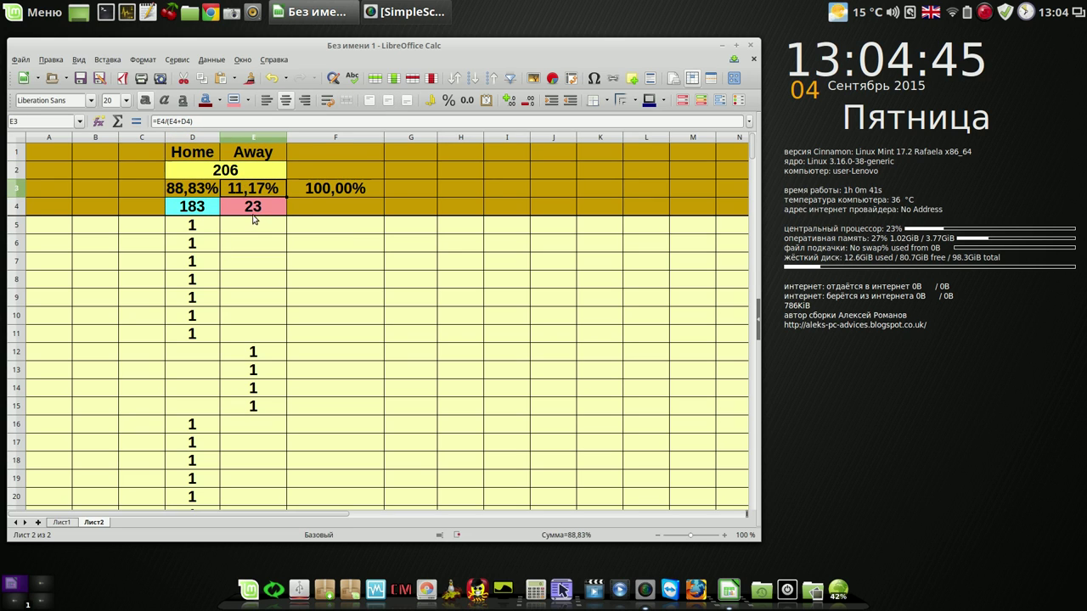
- Try to sum the Home and Away totals in F4
click(323, 205)
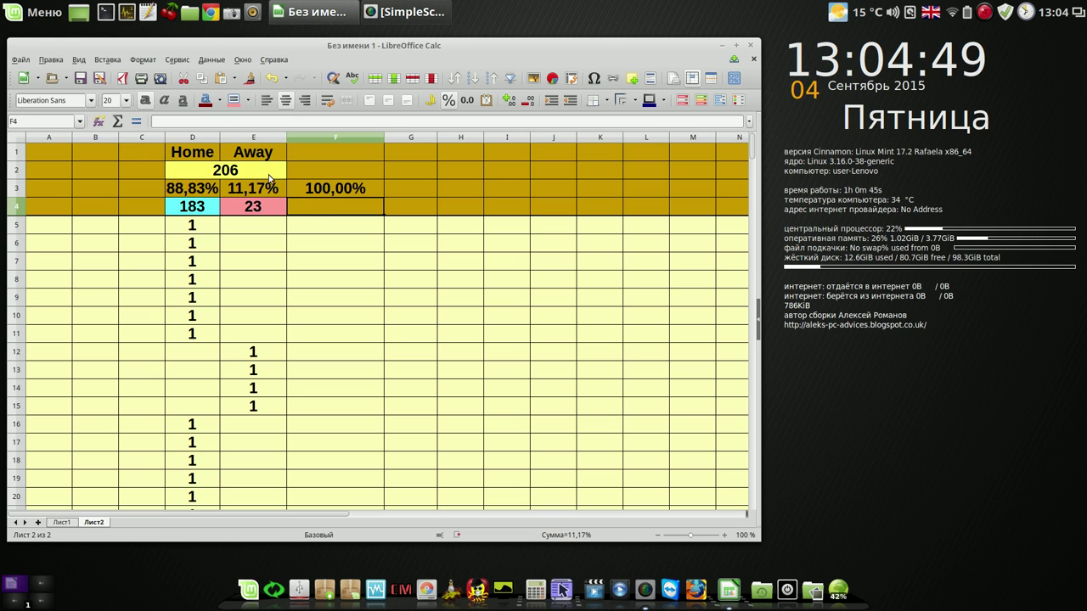
click(117, 122)
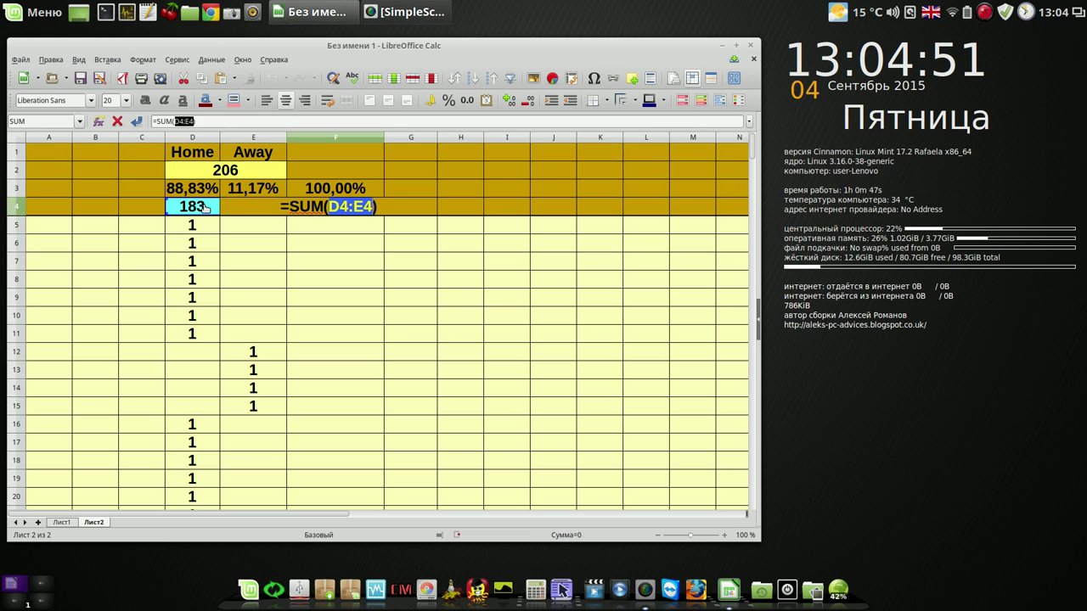
drag(205, 208, 238, 210)
key(Return)
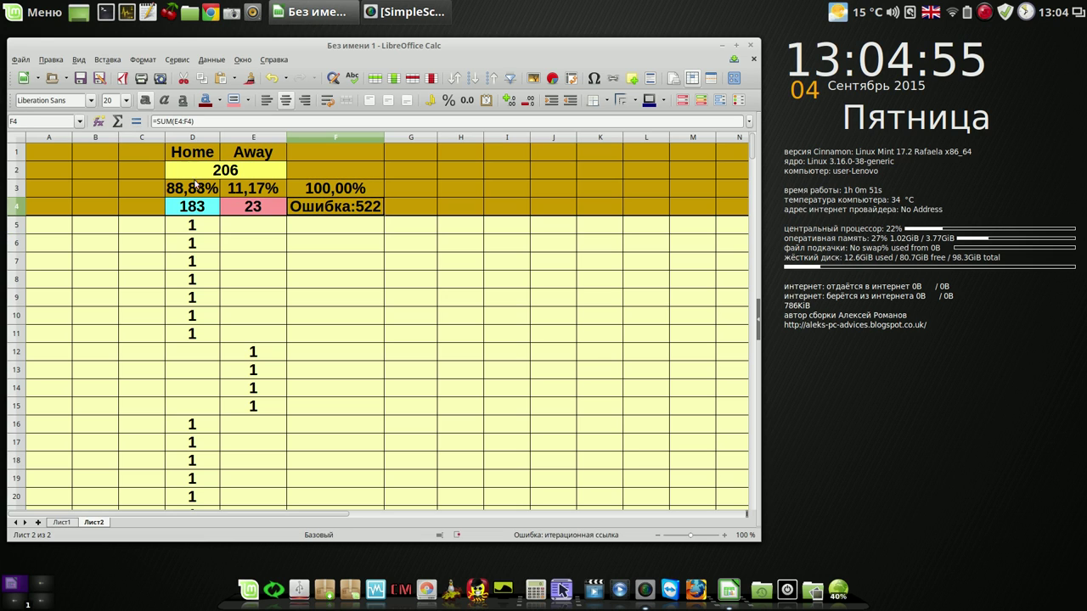
- Correct the F4 formula to =SUM(E4:D4) and compare it with the merged overall total in D2
click(186, 120)
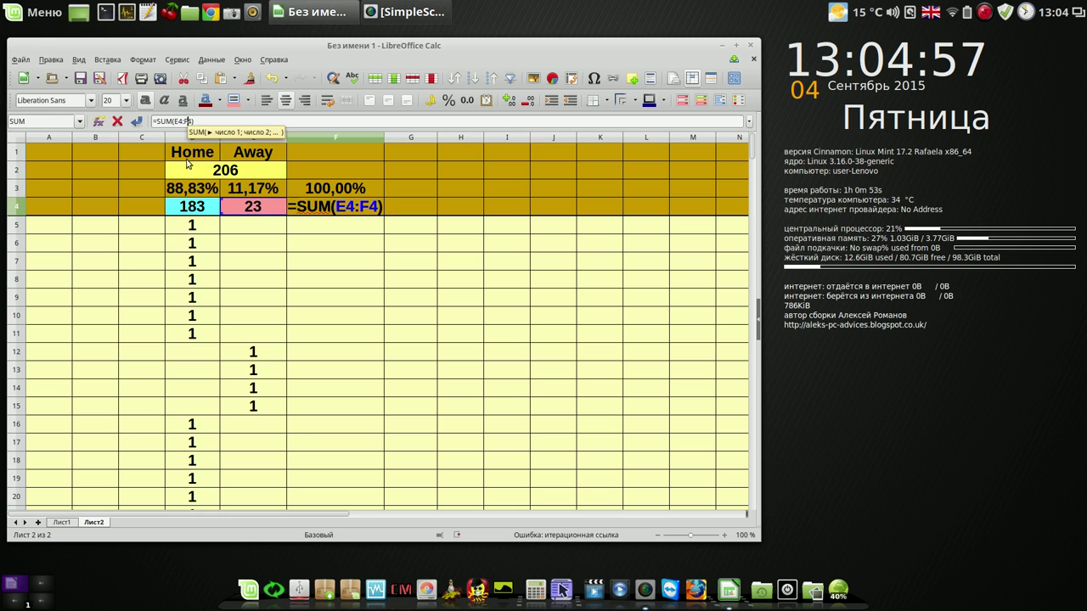
key(BackSpace)
text(d)
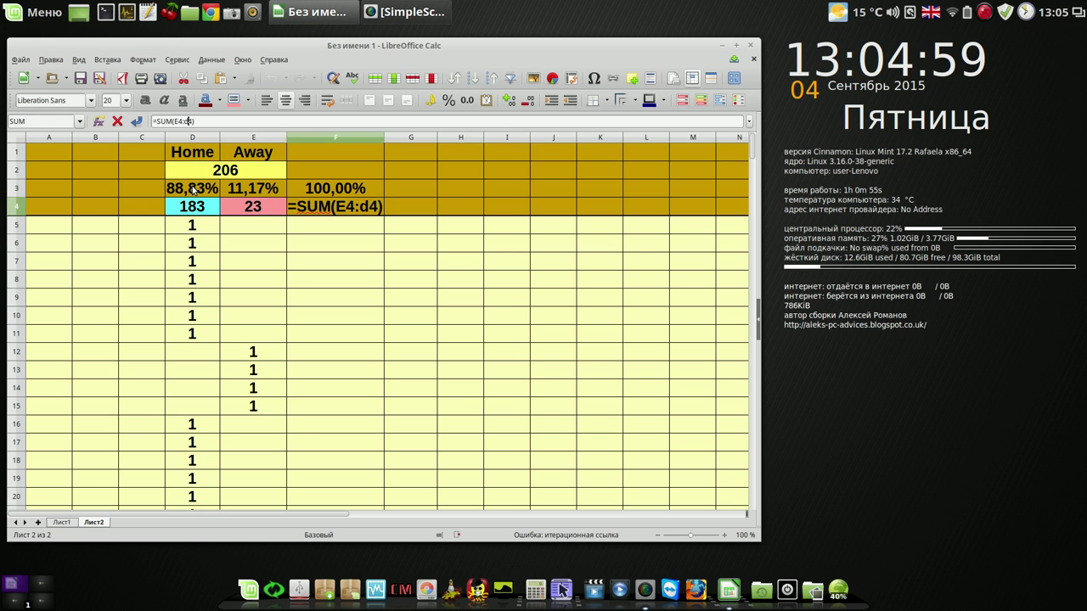
key(Return)
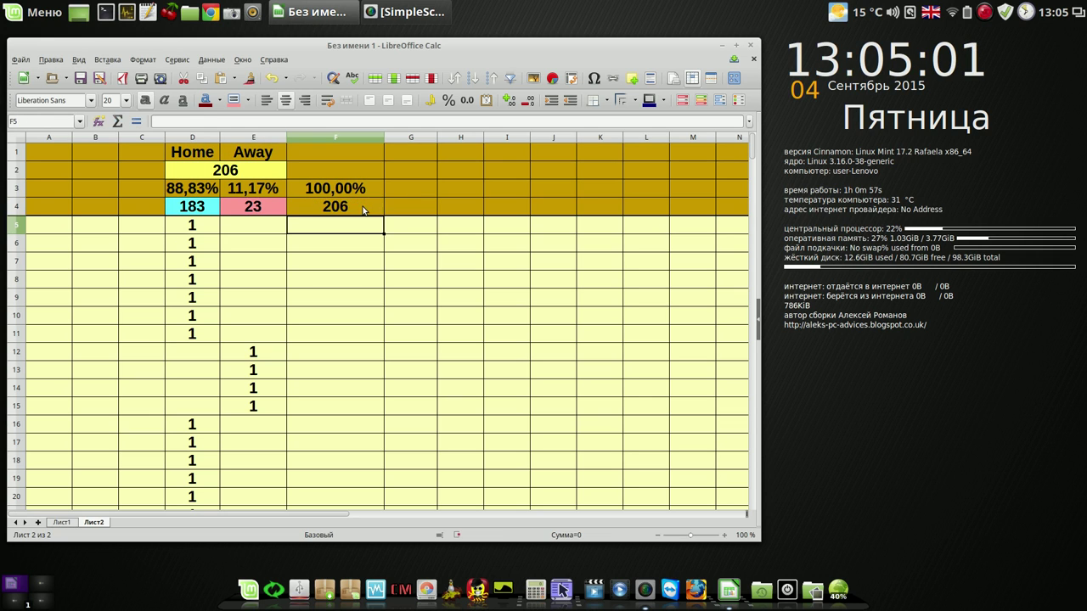
click(362, 210)
click(227, 172)
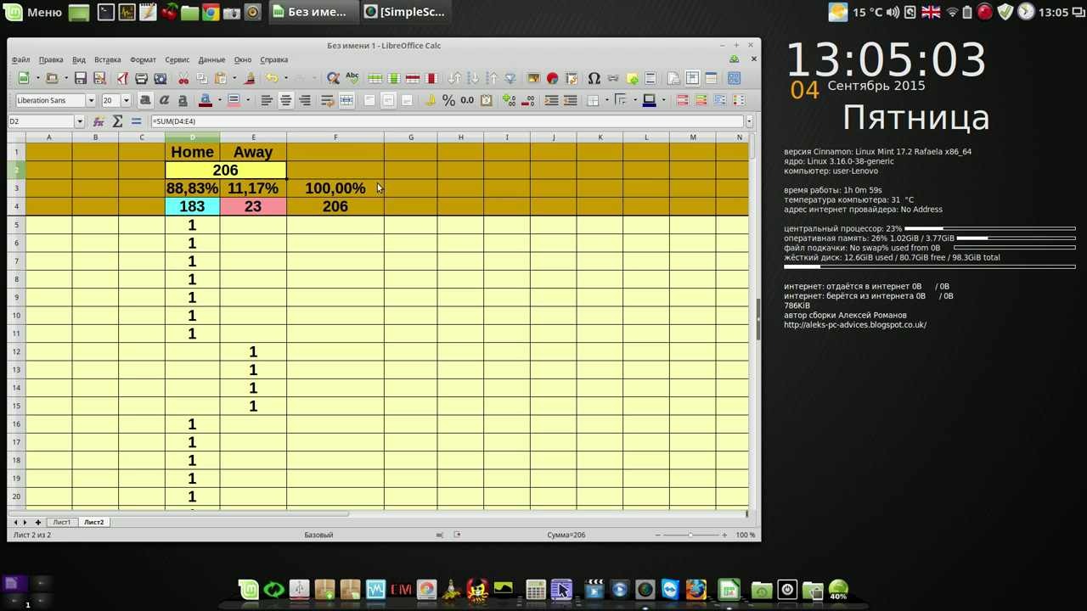
- Delete column F, which holds the extra check sums beside the Away column
click(348, 135)
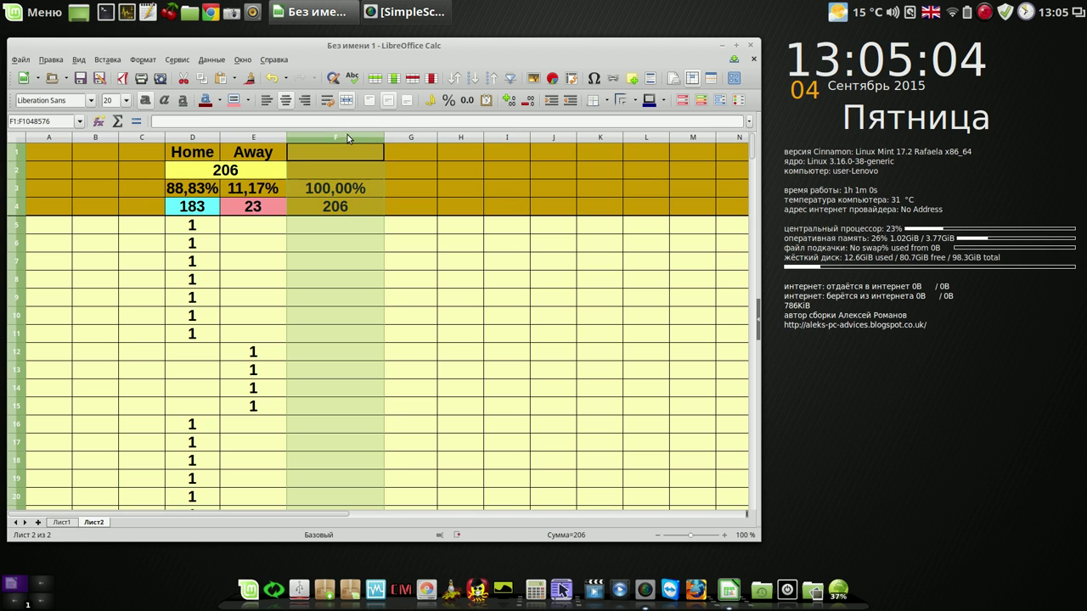
click(431, 78)
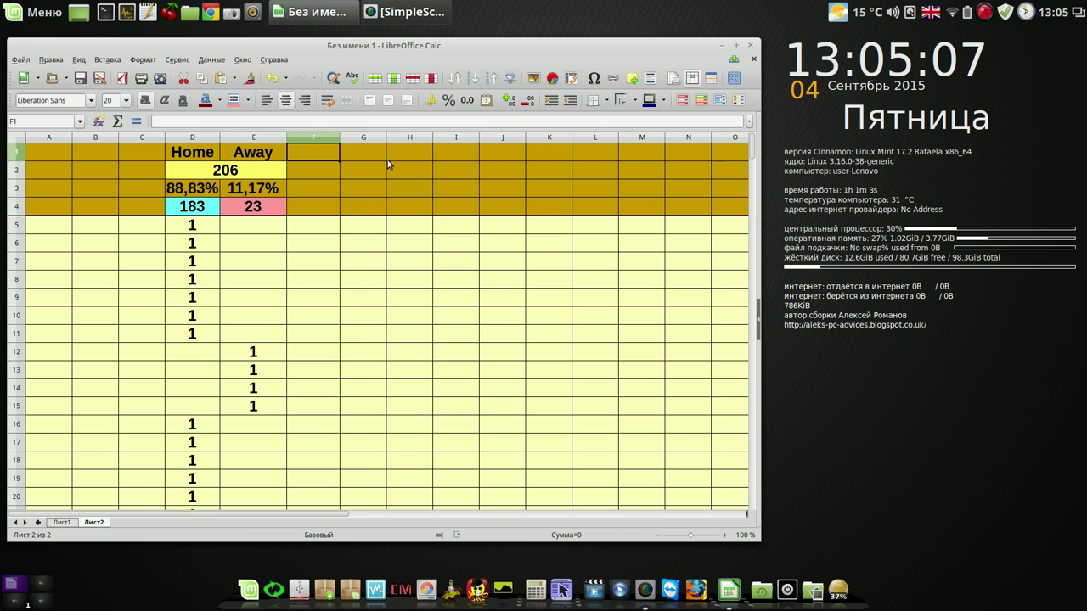
click(385, 166)
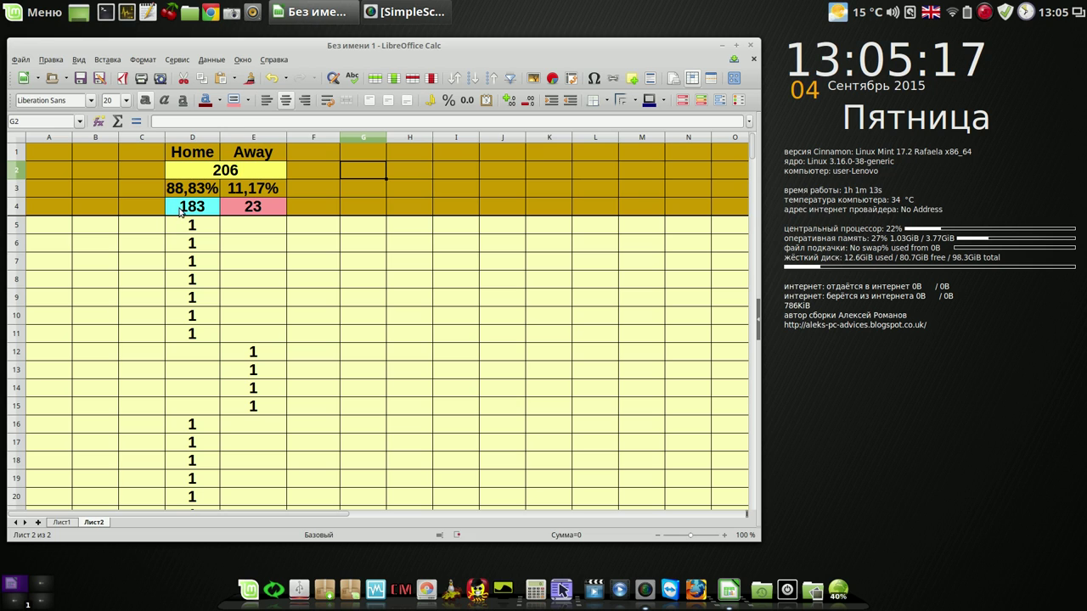
- Change the Home total formula in D4 to =SUM(D5:D5000)
click(205, 192)
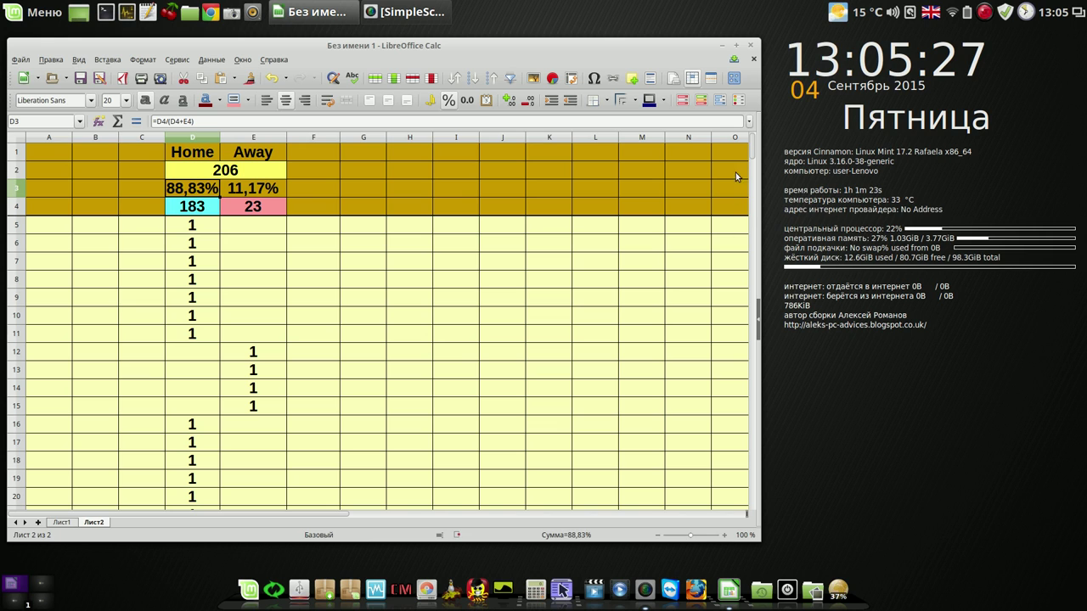
drag(752, 140, 729, 128)
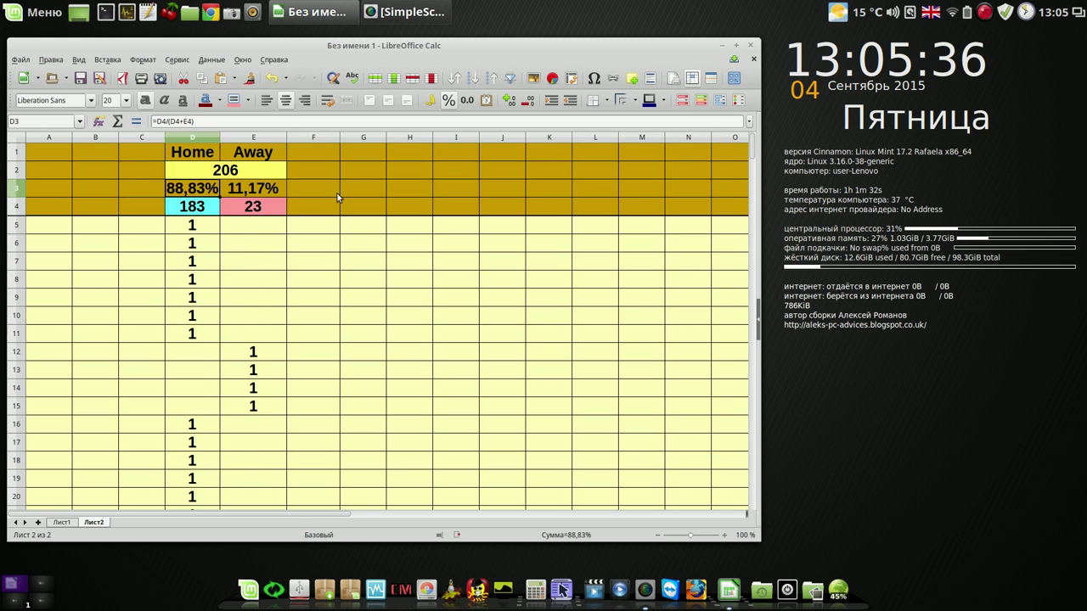
click(204, 209)
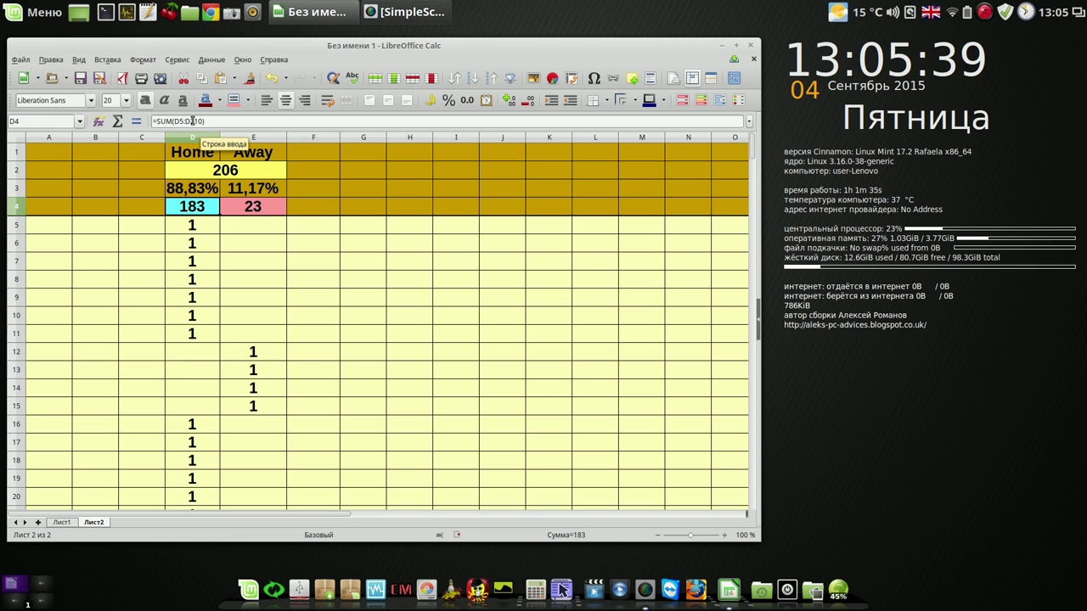
click(190, 121)
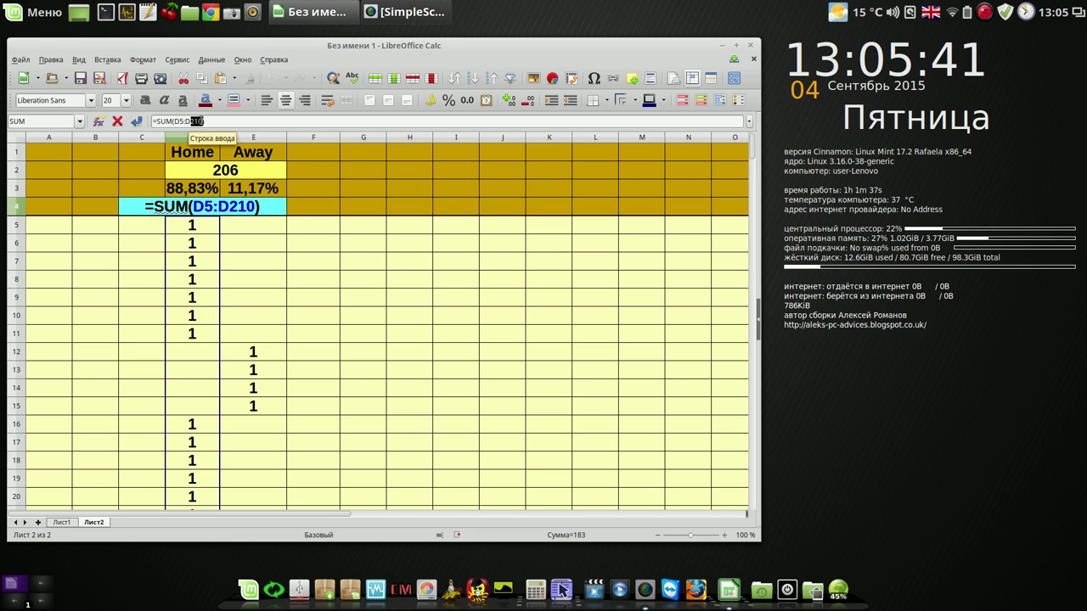
drag(190, 122, 204, 121)
text(500)
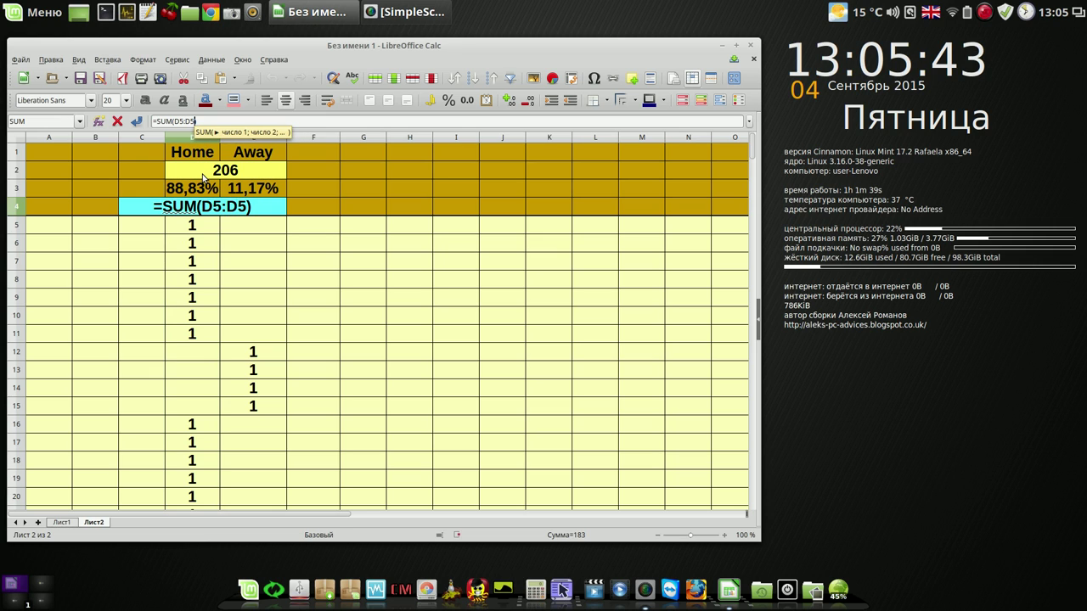
text(0)
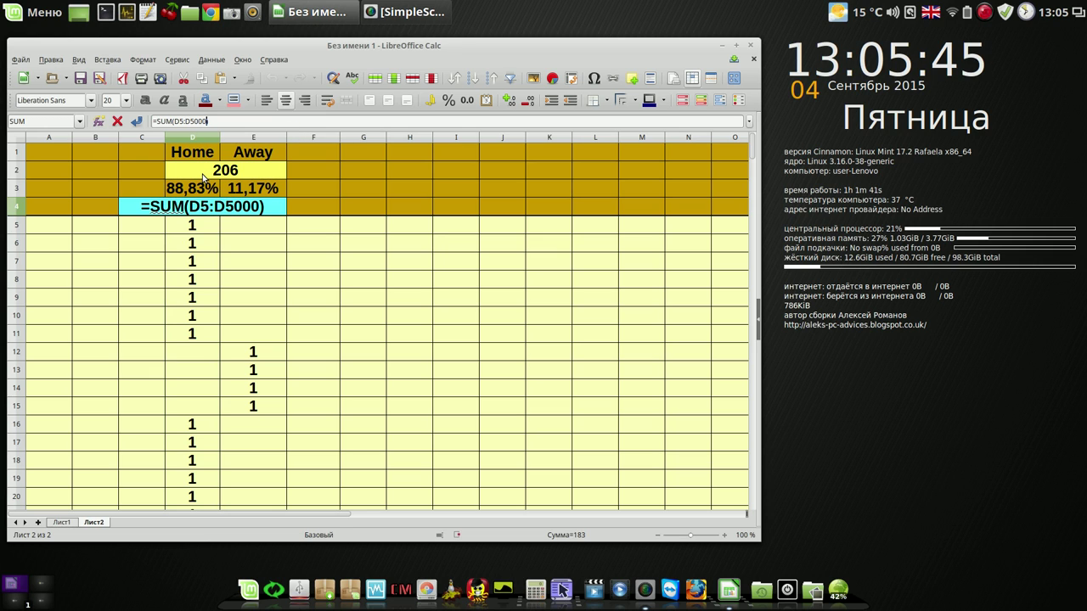
key(Return)
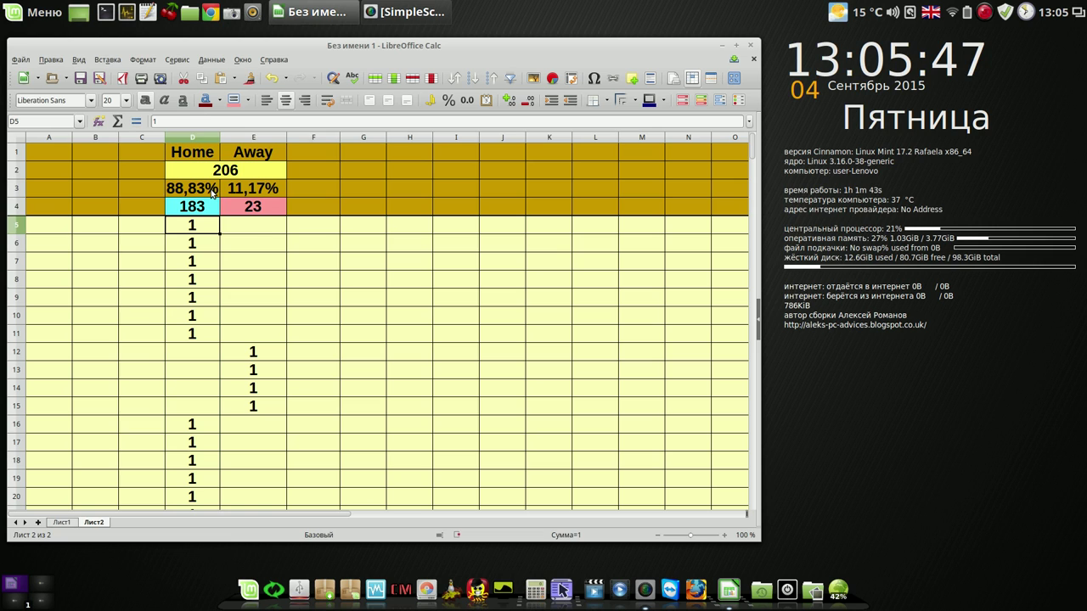
- Change the Away total formula in E4 to =SUM(E5:E5000)
click(264, 212)
click(194, 121)
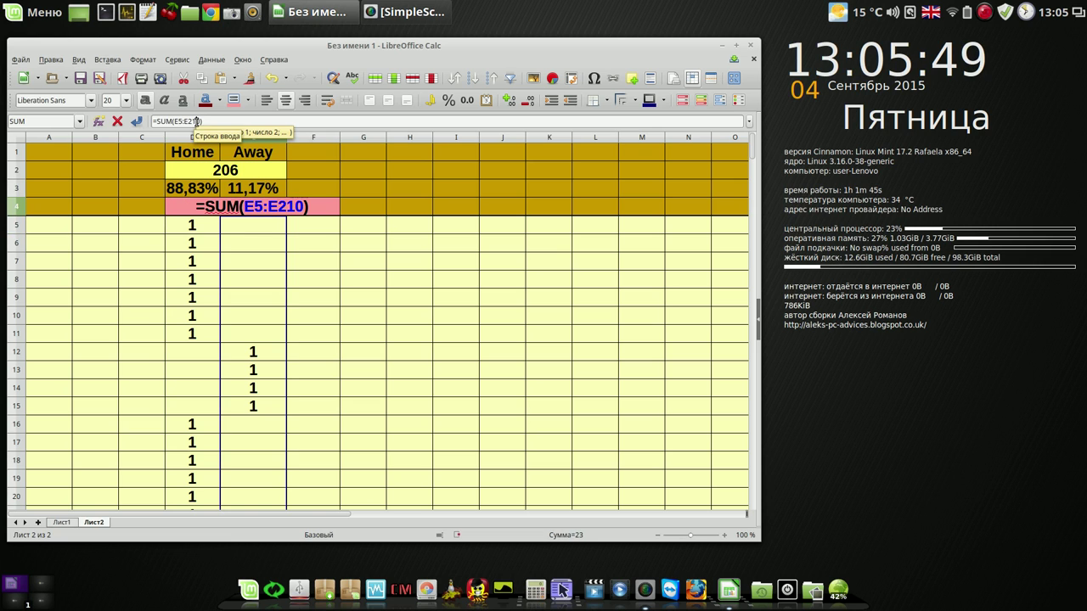
key(BackSpace)
key(BackSpace)
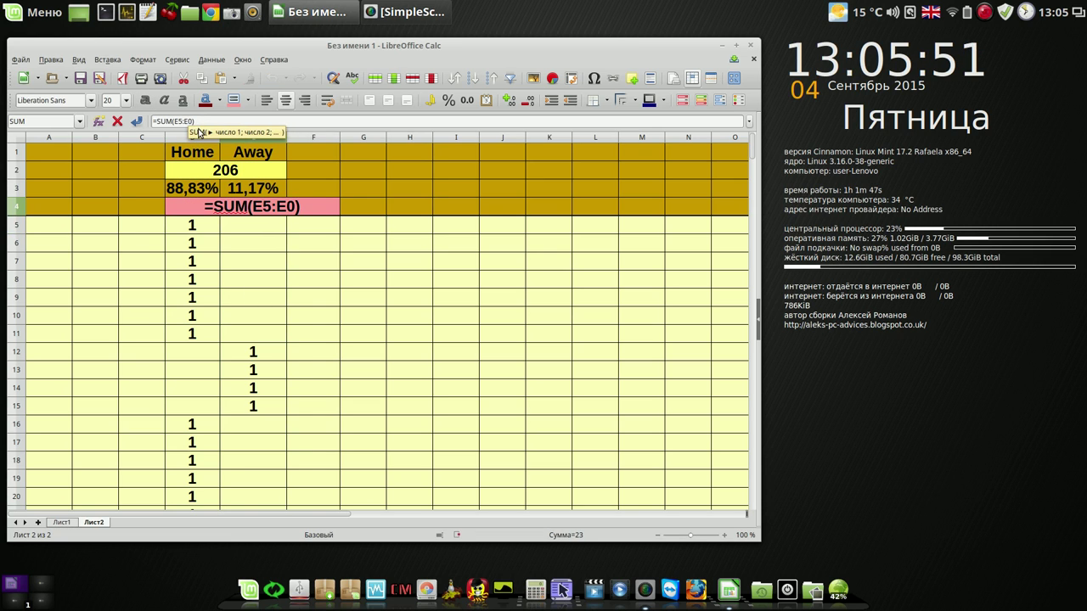
text(500)
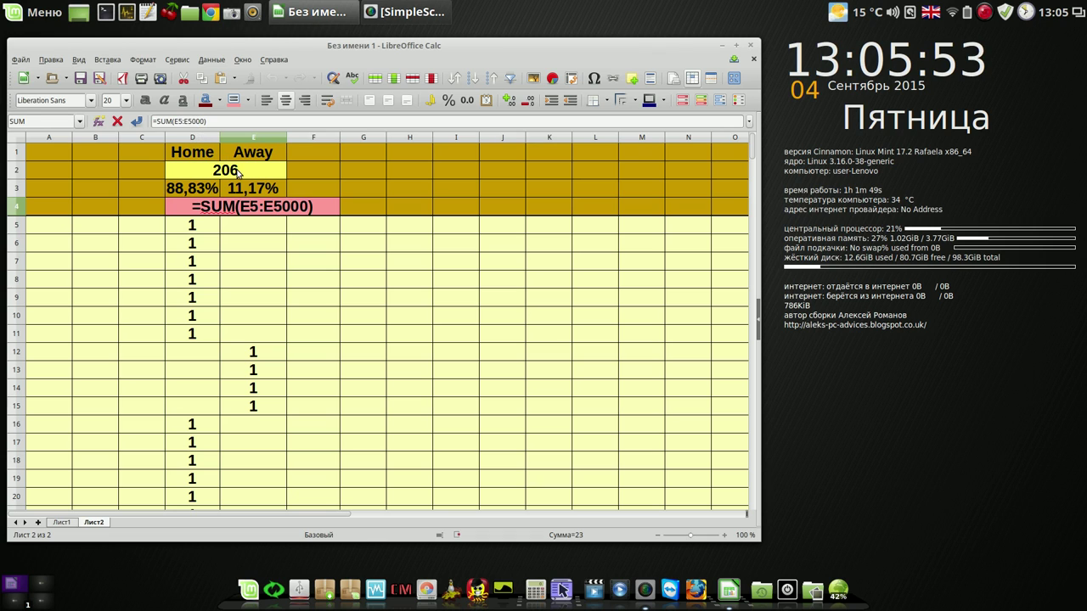
key(Return)
click(372, 194)
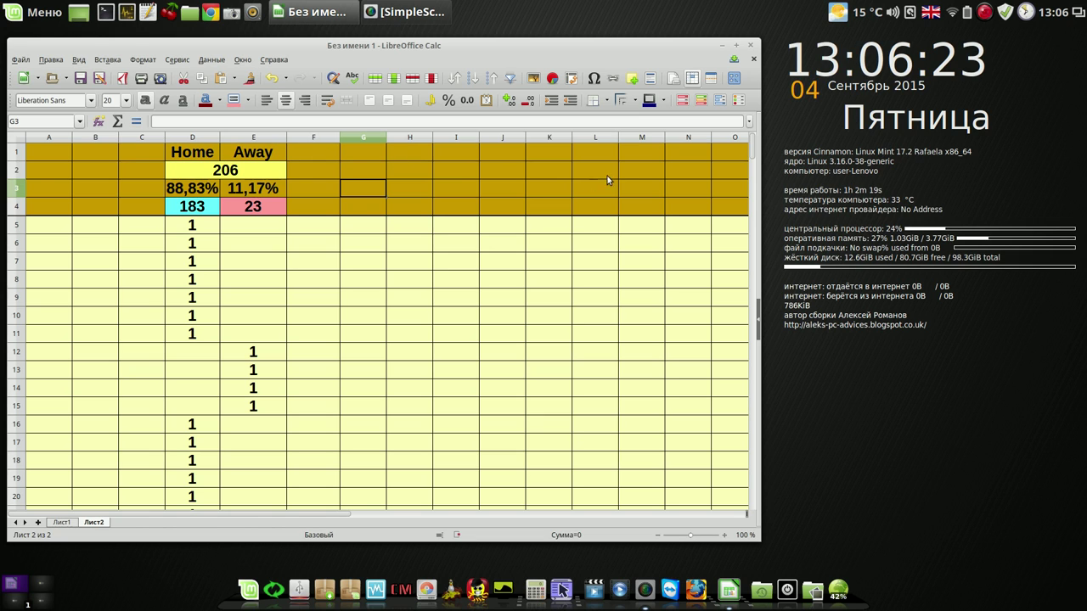
click(393, 169)
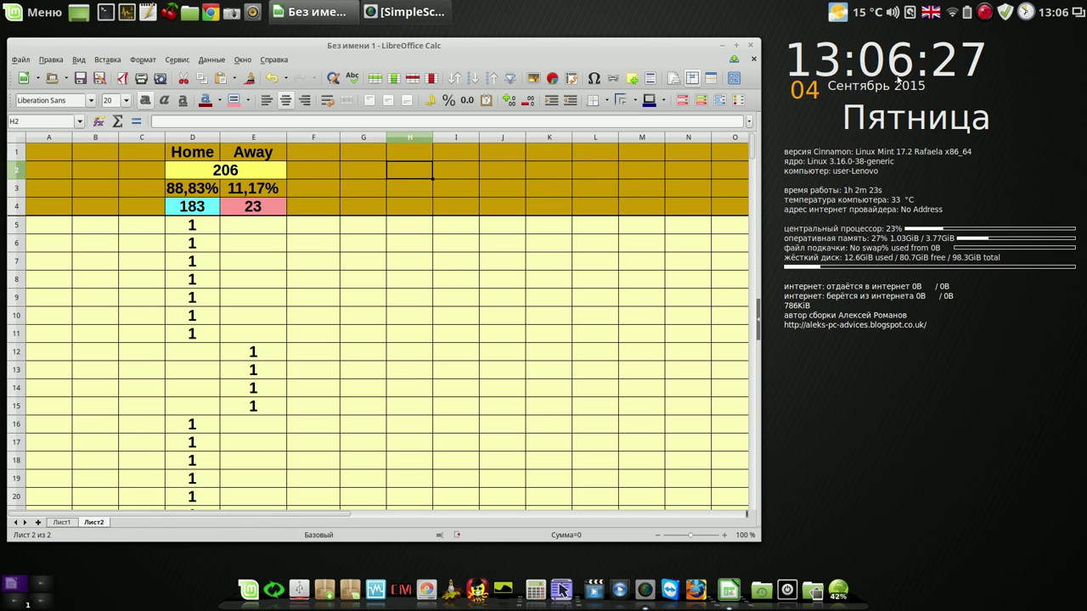
click(983, 13)
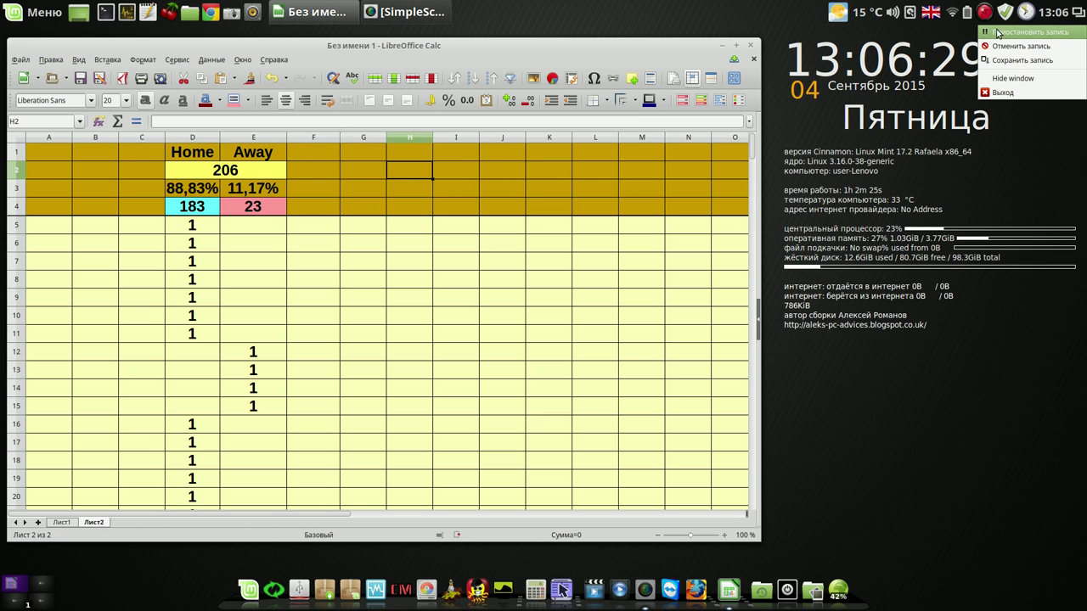